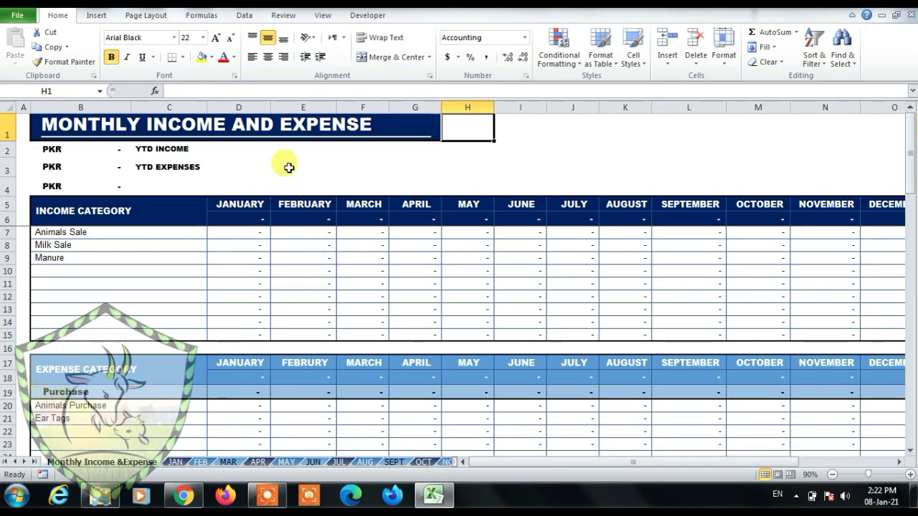
# Step: Examine the sheet title, the Income Category heading, the Animals Sale, Milk Sale and Manure entries, and the empty rows below them
pyautogui.click(311, 139)
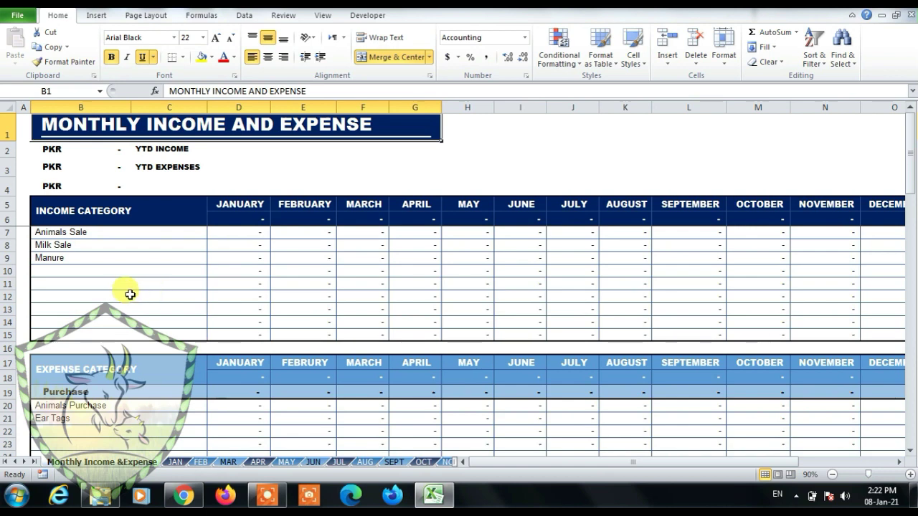
pyautogui.click(112, 212)
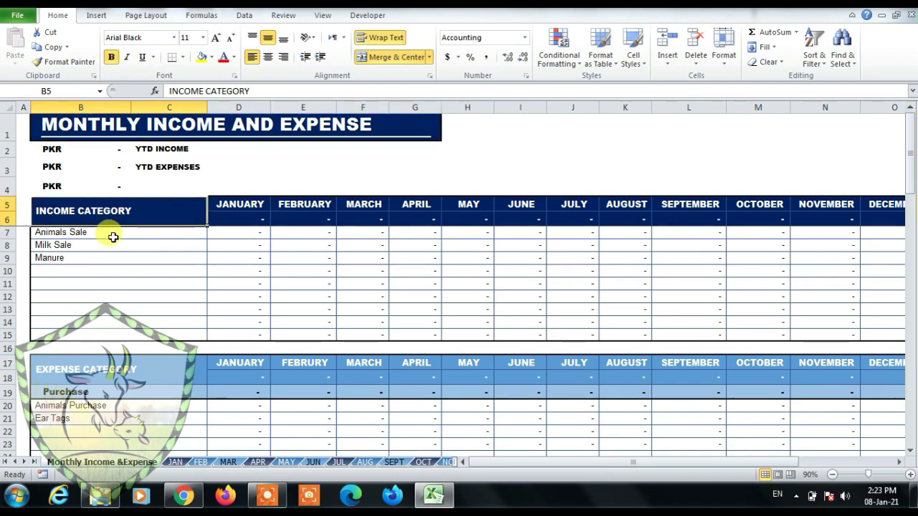
pyautogui.click(113, 233)
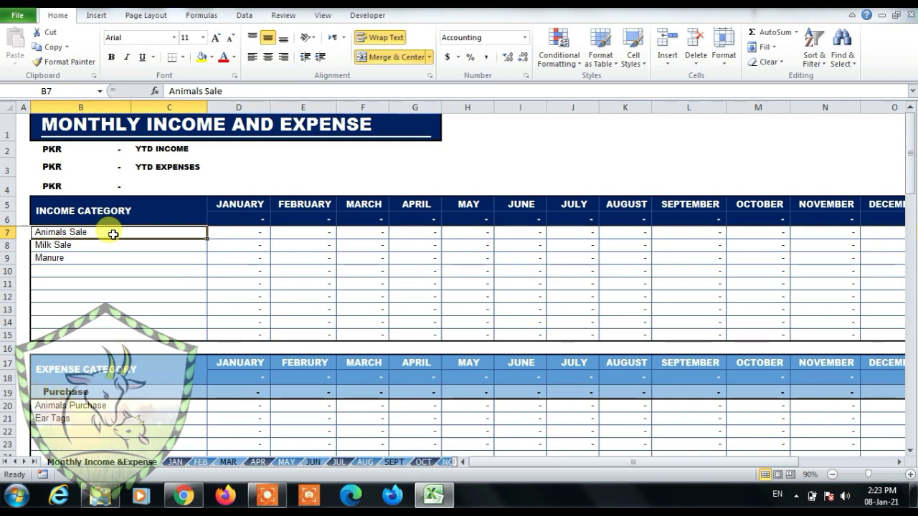
pyautogui.press('Down')
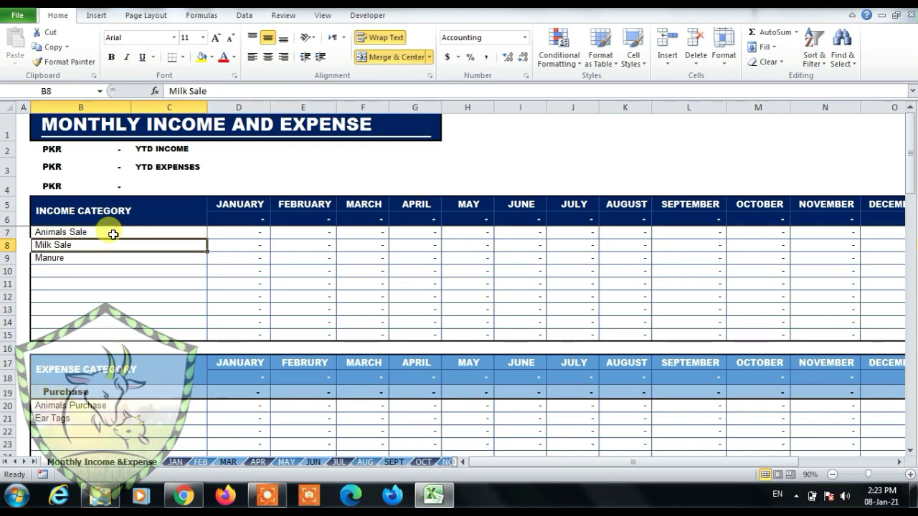
pyautogui.press('Up')
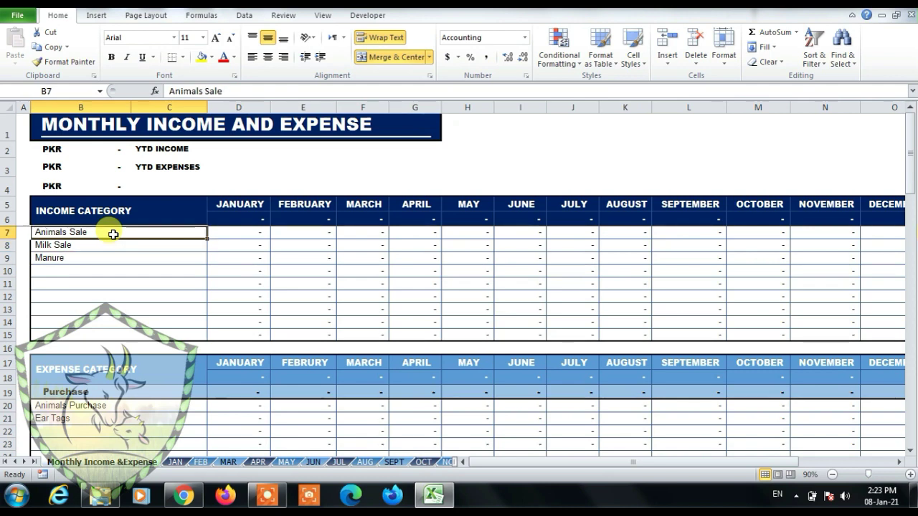
pyautogui.press('Down')
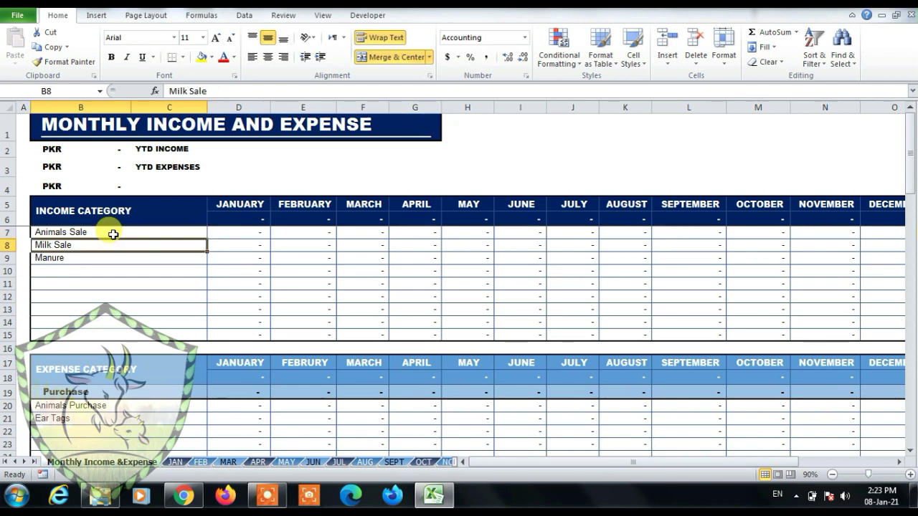
pyautogui.press('Up')
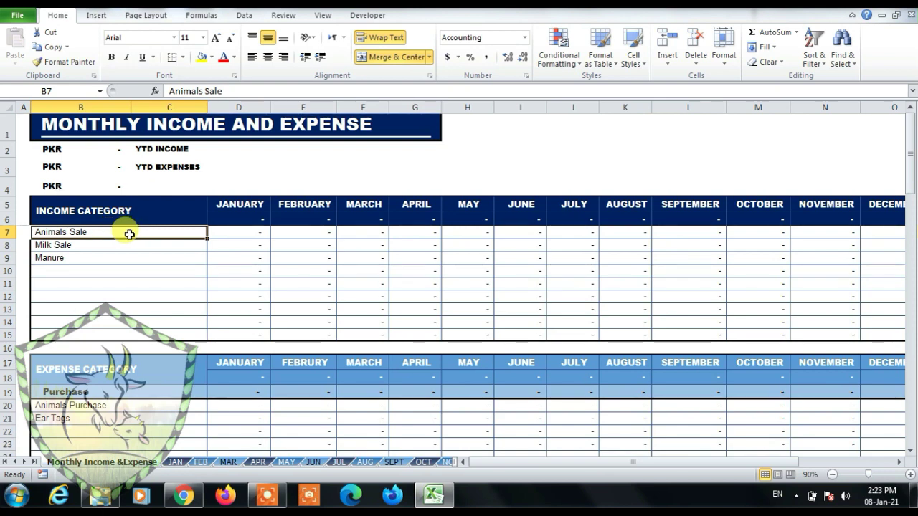
pyautogui.click(114, 246)
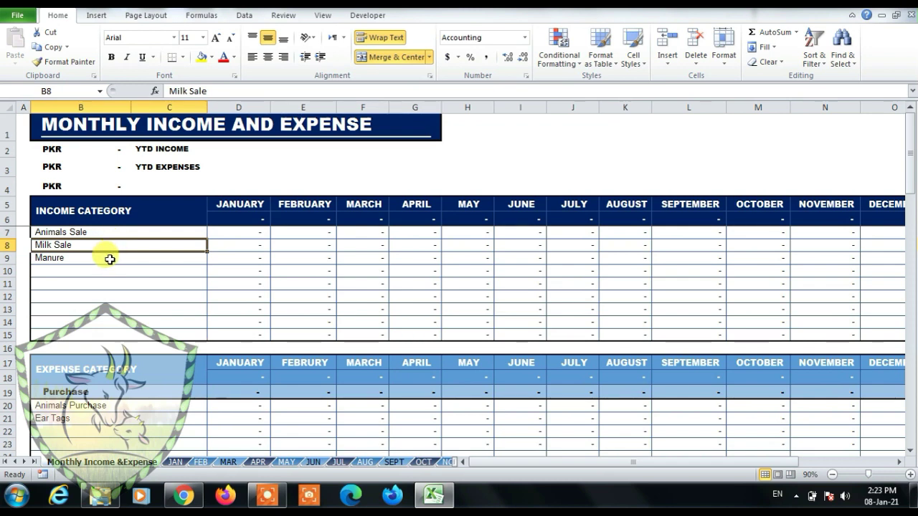
pyautogui.click(109, 260)
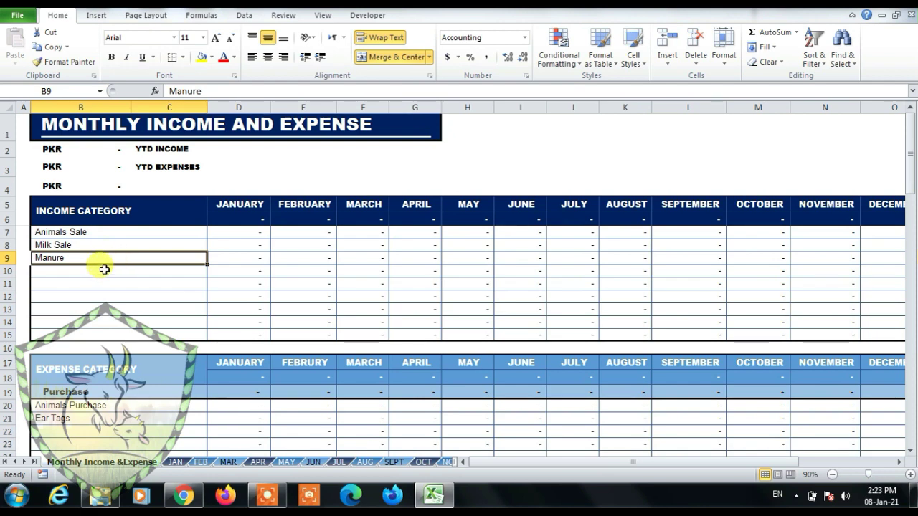
pyautogui.click(102, 273)
pyautogui.press('Up')
pyautogui.click(104, 275)
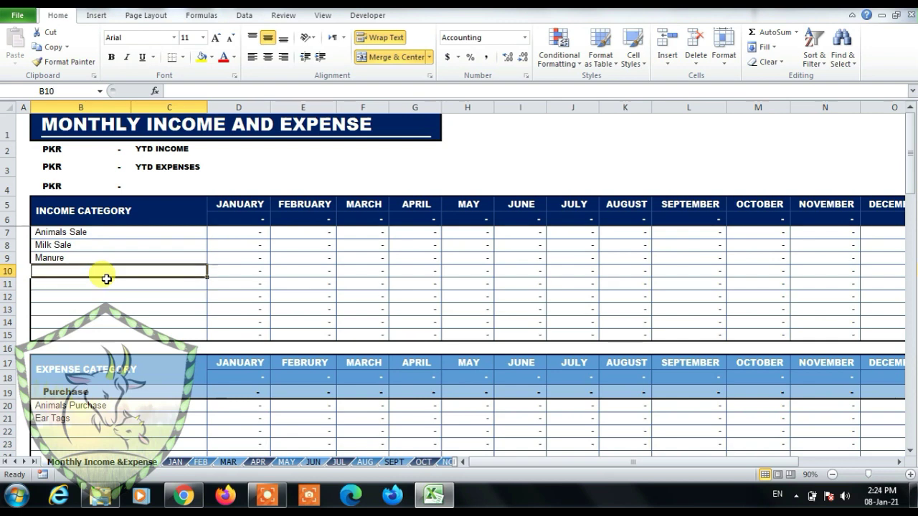
pyautogui.press('Up')
pyautogui.press('Up')
pyautogui.press('Up')
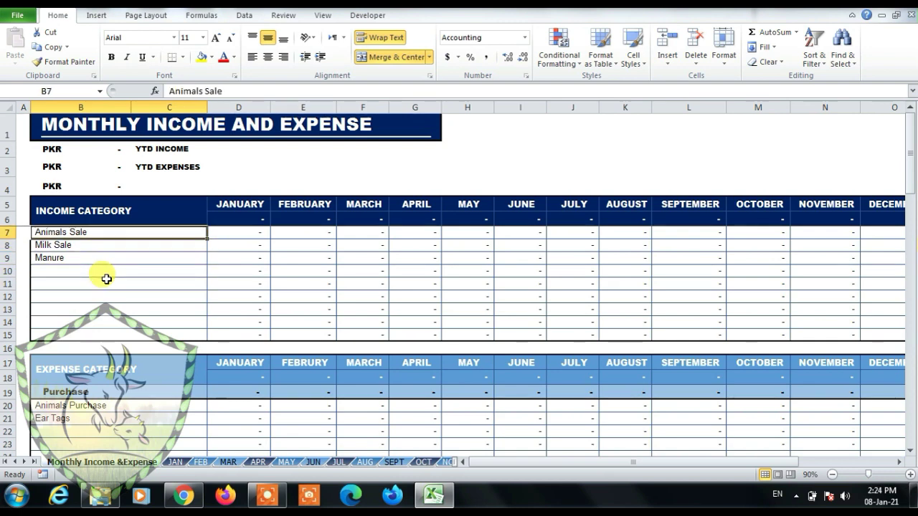
pyautogui.press('Up')
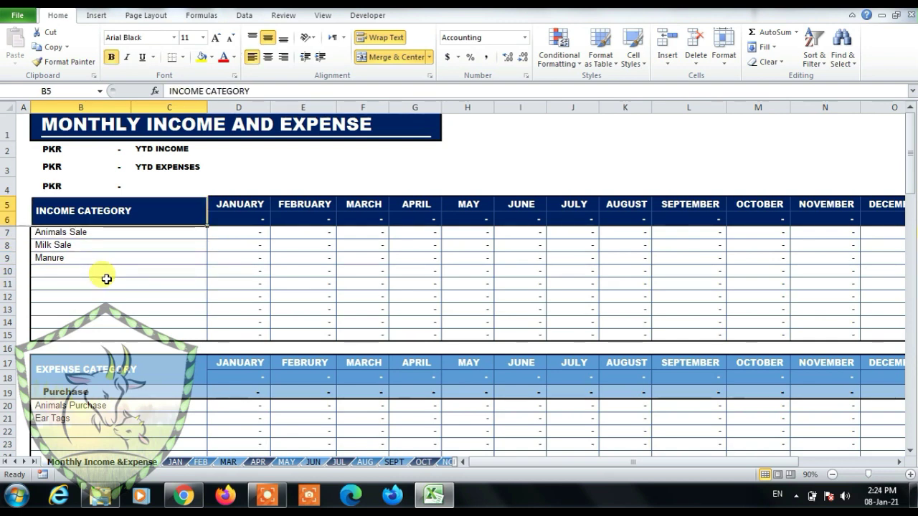
pyautogui.click(94, 273)
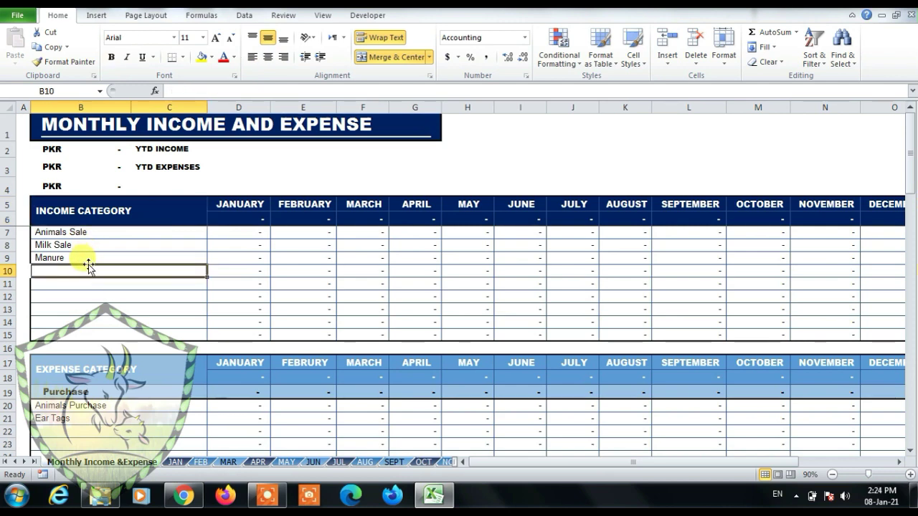
pyautogui.click(76, 284)
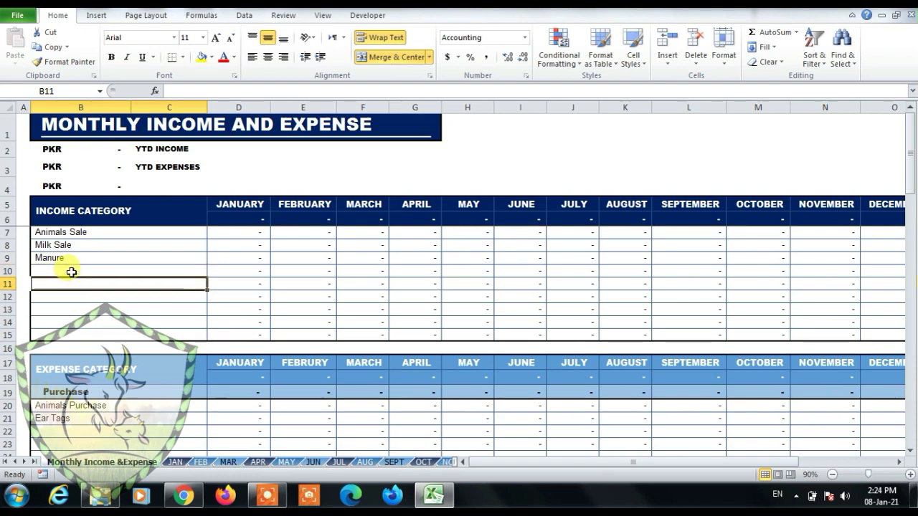
pyautogui.click(71, 271)
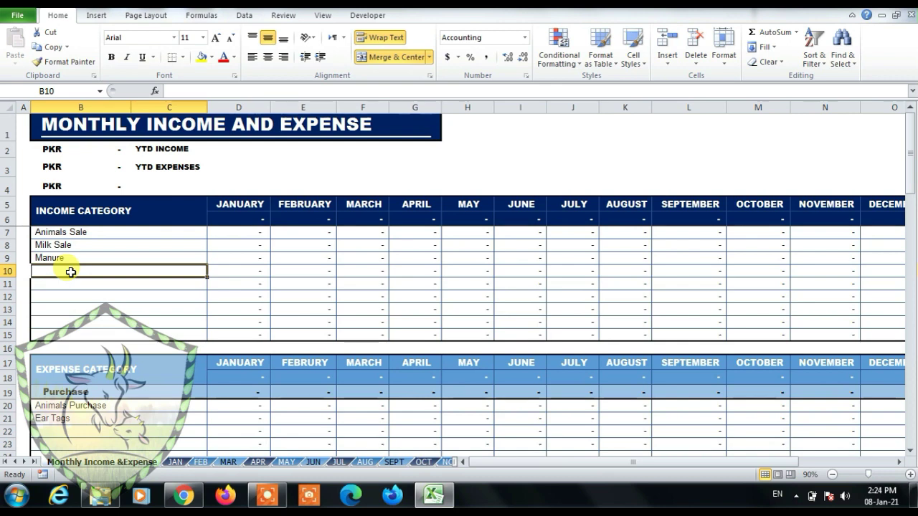
# Step: Shorten the first income category, in cell B7, to "Sale"
pyautogui.click(85, 233)
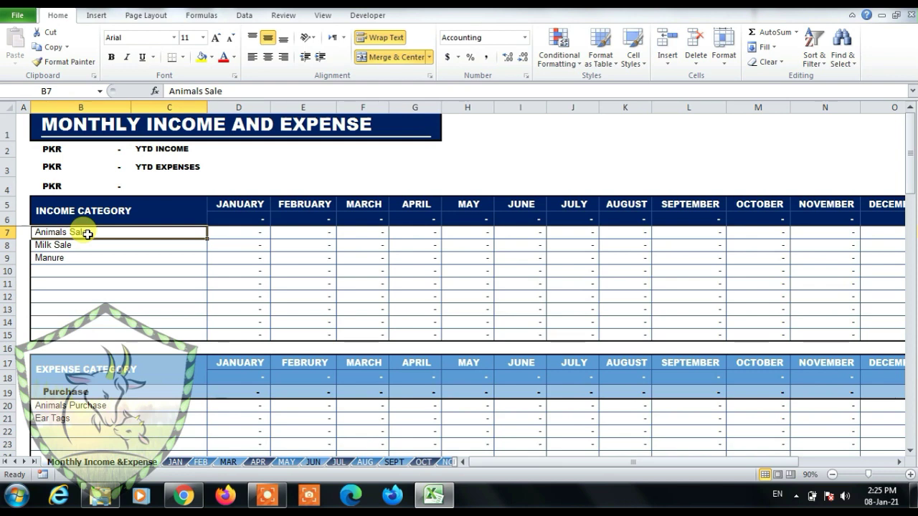
pyautogui.doubleClick(86, 233)
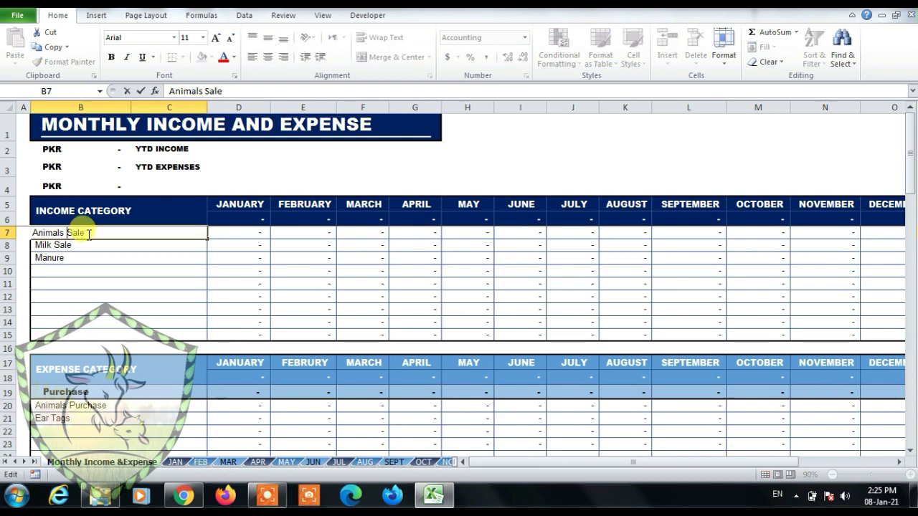
pyautogui.press('BackSpace')
pyautogui.press('BackSpace')
pyautogui.press('BackSpace')
pyautogui.press('BackSpace')
pyautogui.press('BackSpace')
pyautogui.press('BackSpace')
pyautogui.press('BackSpace')
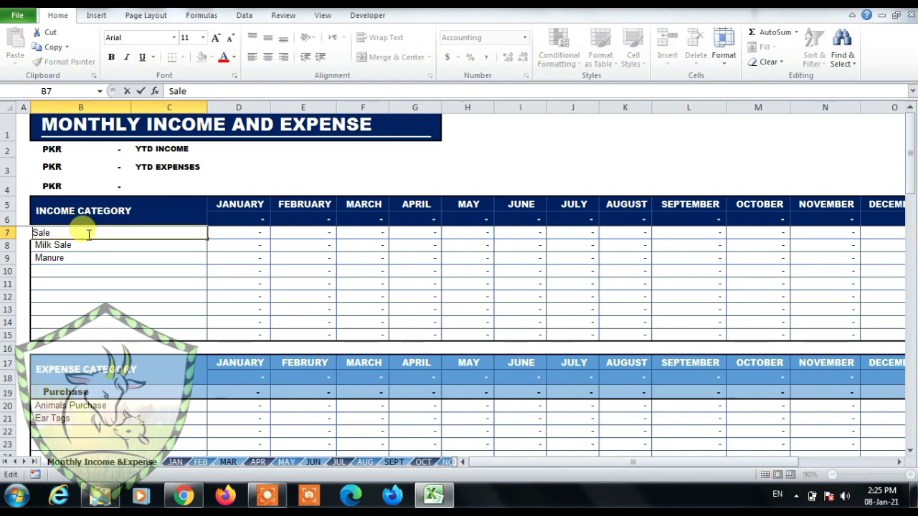
pyautogui.press('Tab')
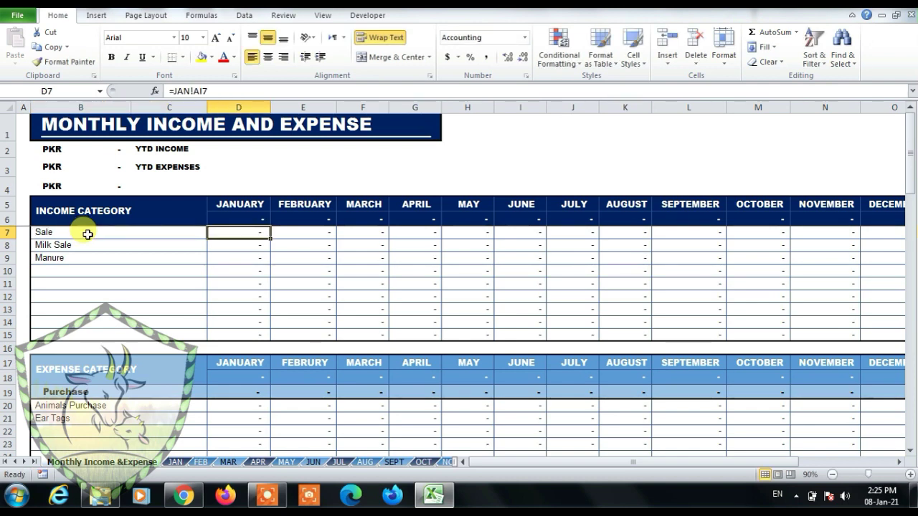
# Step: Restore the income category name in cell B7 to "Animals Sale"
pyautogui.click(88, 234)
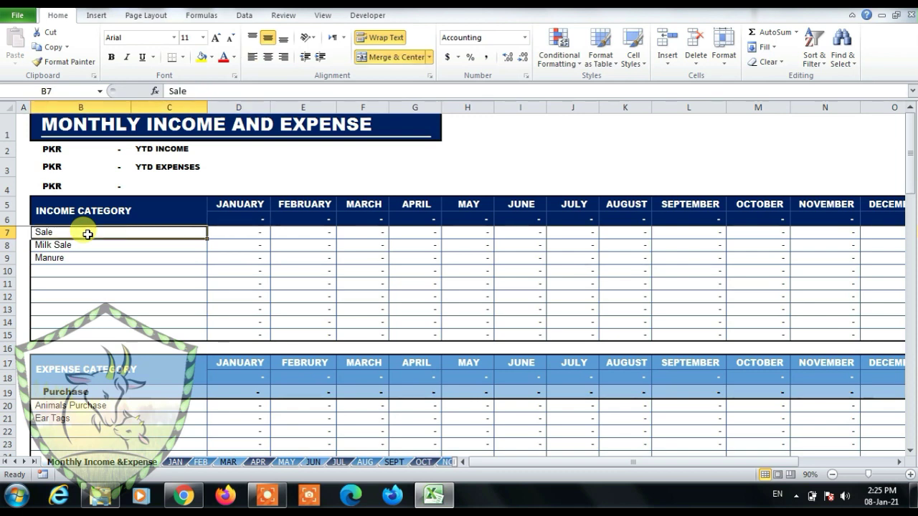
pyautogui.press('Right')
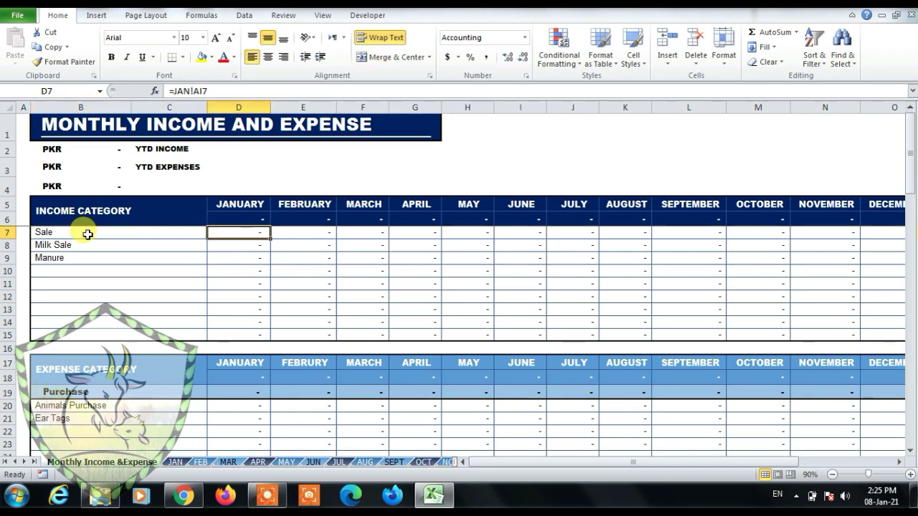
pyautogui.press('Left')
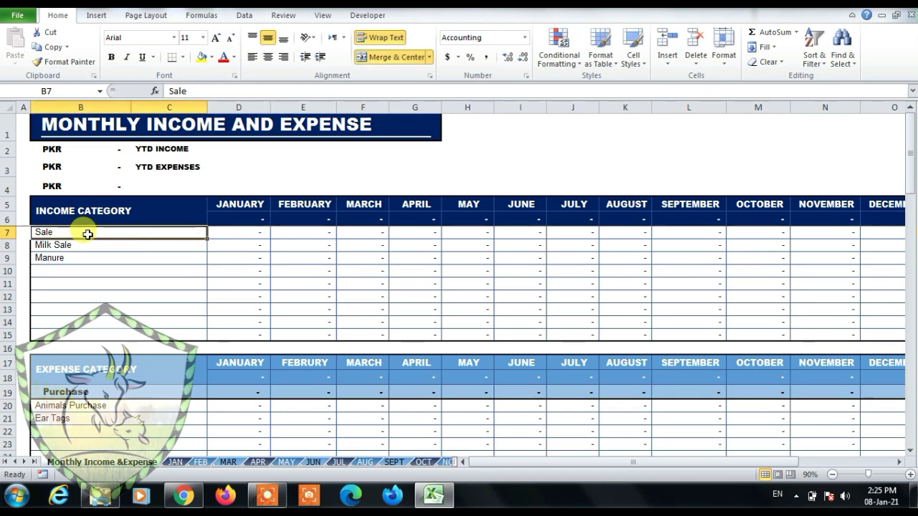
pyautogui.write('Animals Sale')
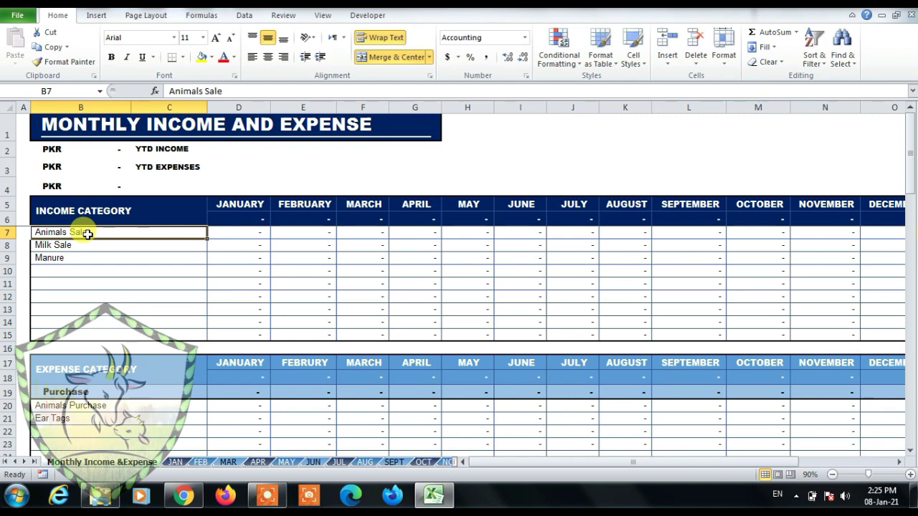
pyautogui.press('Down')
pyautogui.press('Down')
pyautogui.press('Down')
pyautogui.press('Down')
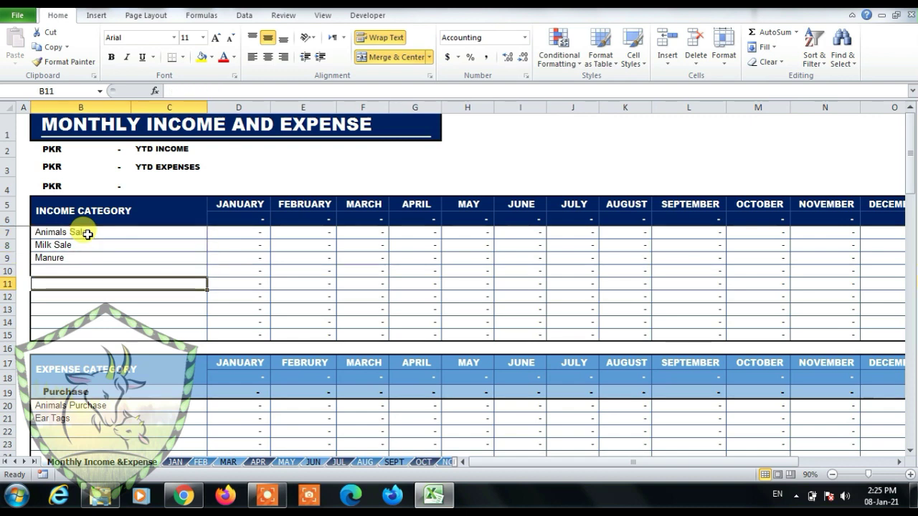
pyautogui.press('Up')
pyautogui.press('Up')
pyautogui.press('Up')
pyautogui.press('Up')
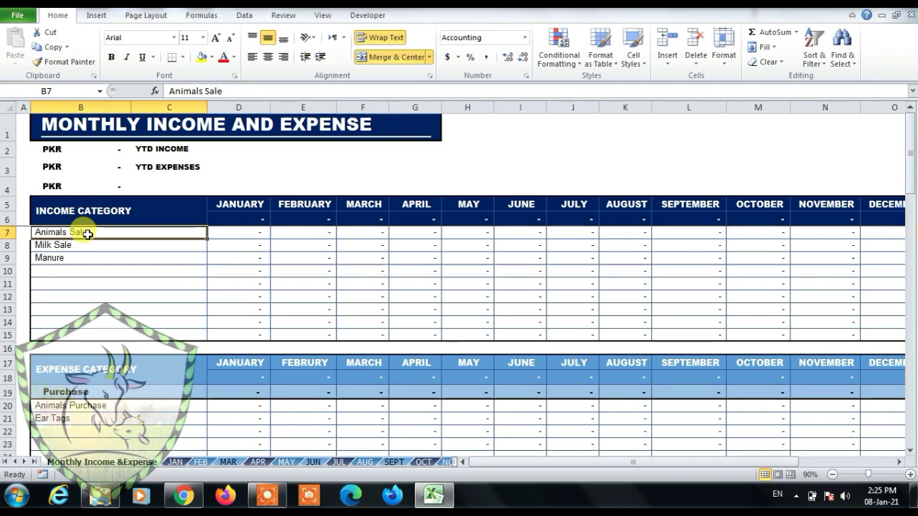
pyautogui.press('Down')
pyautogui.press('Down')
pyautogui.press('Down')
pyautogui.press('Down')
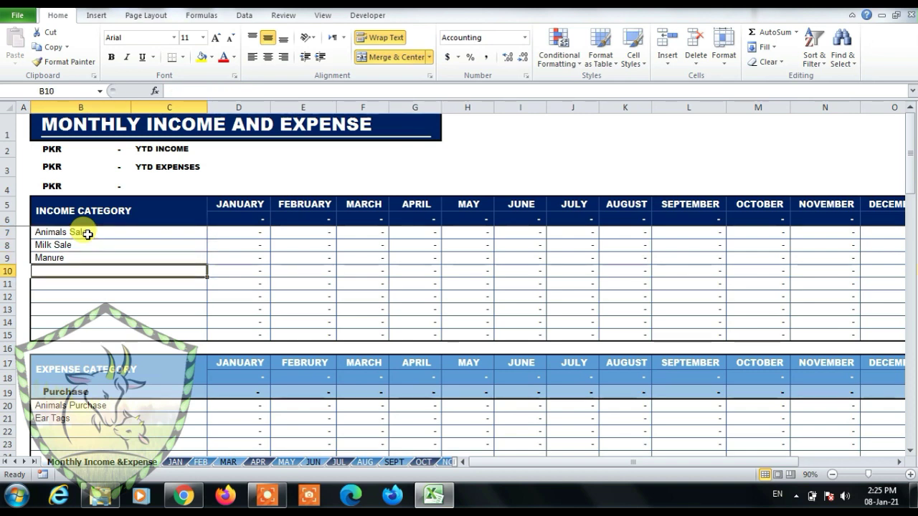
pyautogui.press('Up')
pyautogui.press('Up')
pyautogui.press('Up')
pyautogui.press('Up')
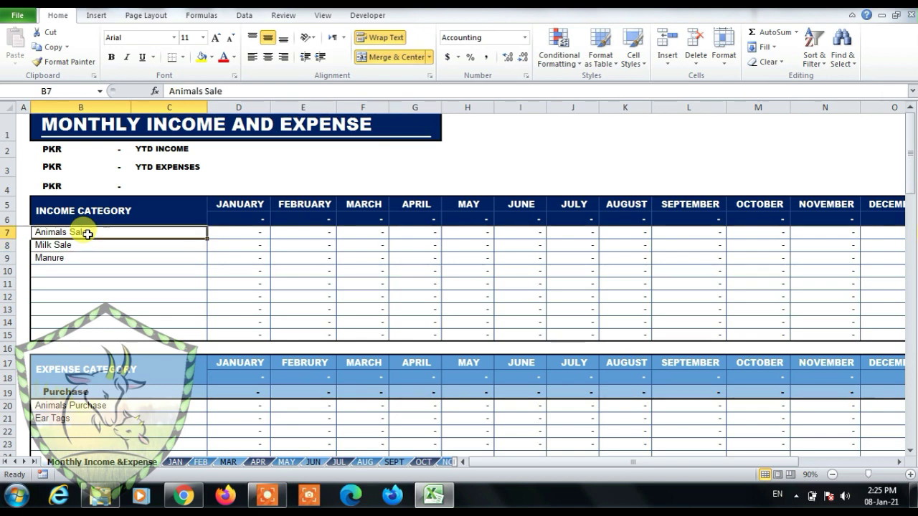
pyautogui.press('Down')
pyautogui.press('Right')
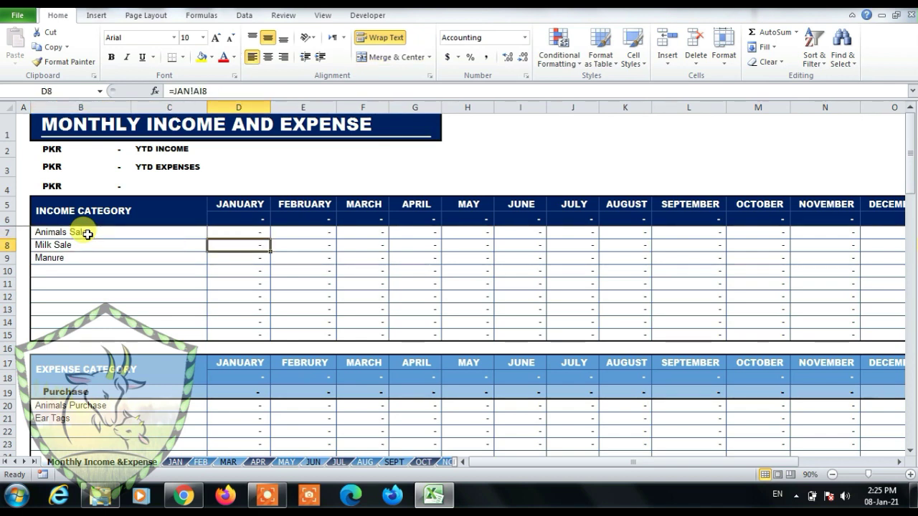
# Step: Examine the monthly cells of the Animals Sale row from January through November
pyautogui.press('Up')
pyautogui.press('Right')
pyautogui.press('Right')
pyautogui.press('Right')
pyautogui.press('Right')
pyautogui.press('Right')
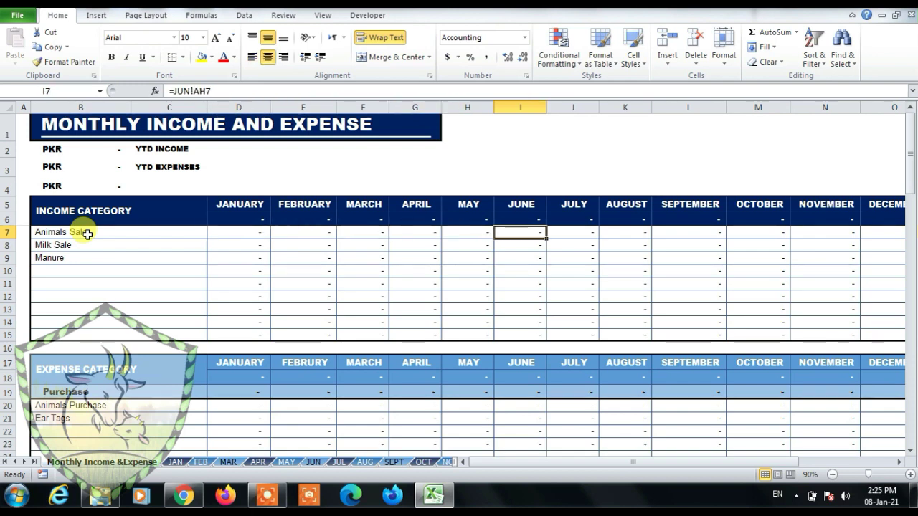
pyautogui.press('Right')
pyautogui.press('Right')
pyautogui.press('Right')
pyautogui.press('Right')
pyautogui.press('Right')
pyautogui.press('Left')
pyautogui.press('Left')
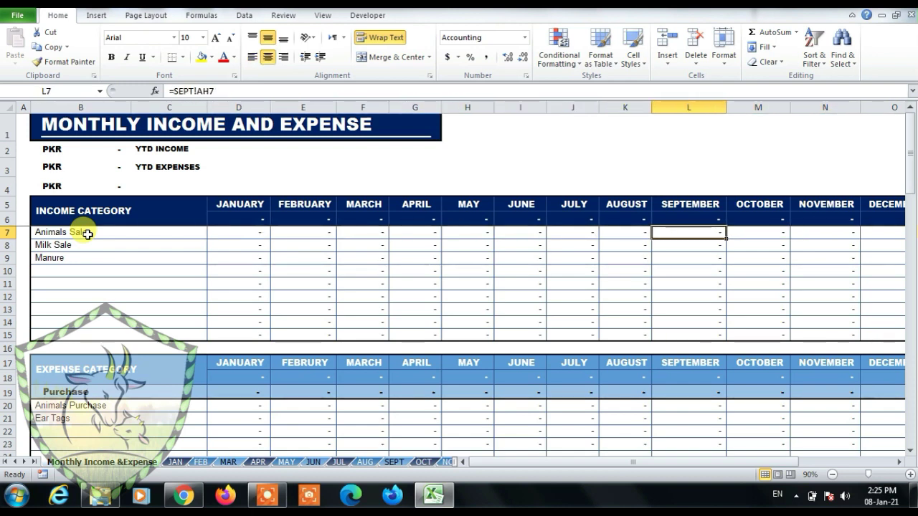
pyautogui.press('Left')
pyautogui.press('Left')
pyautogui.press('Left')
pyautogui.press('Left')
pyautogui.press('Left')
pyautogui.press('Left')
pyautogui.press('Left')
pyautogui.press('Left')
pyautogui.press('Left')
pyautogui.press('Down')
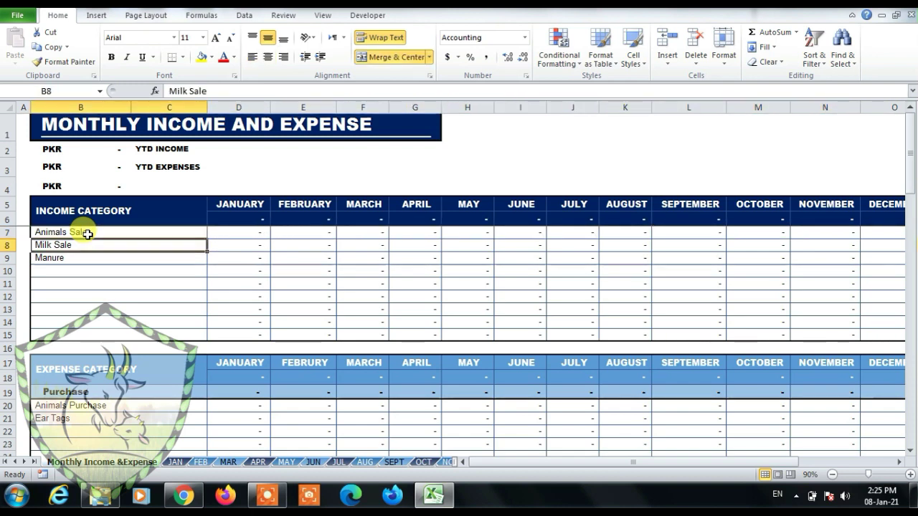
pyautogui.press('Down')
pyautogui.press('Down')
pyautogui.press('Up')
pyautogui.press('Down')
pyautogui.press('Up')
pyautogui.press('Up')
pyautogui.press('Up')
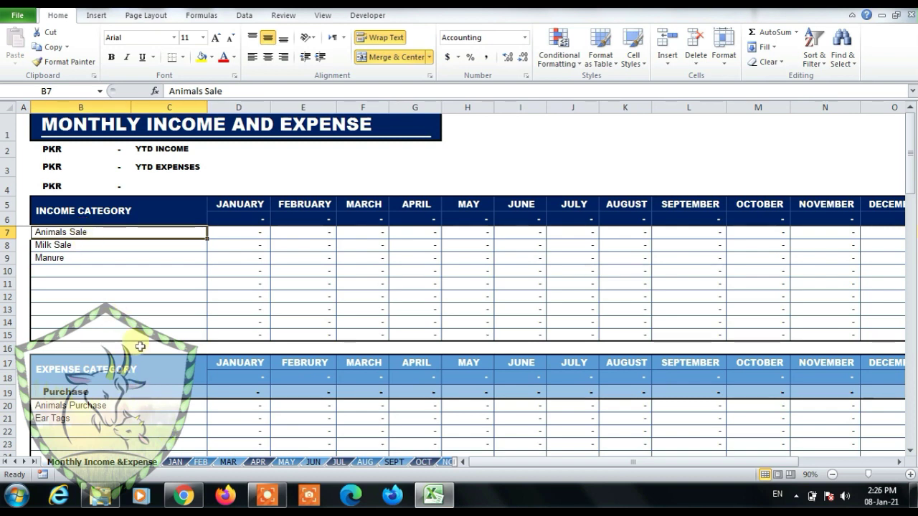
pyautogui.click(102, 306)
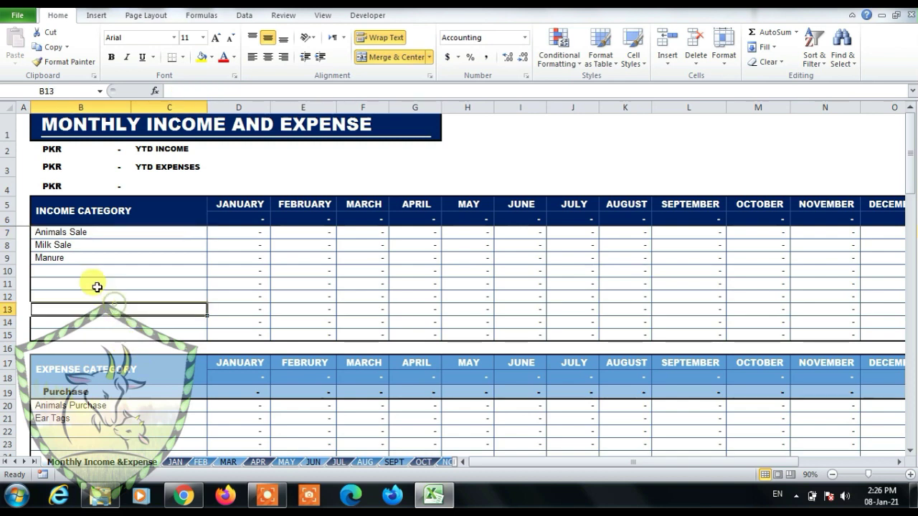
pyautogui.click(99, 247)
pyautogui.click(91, 261)
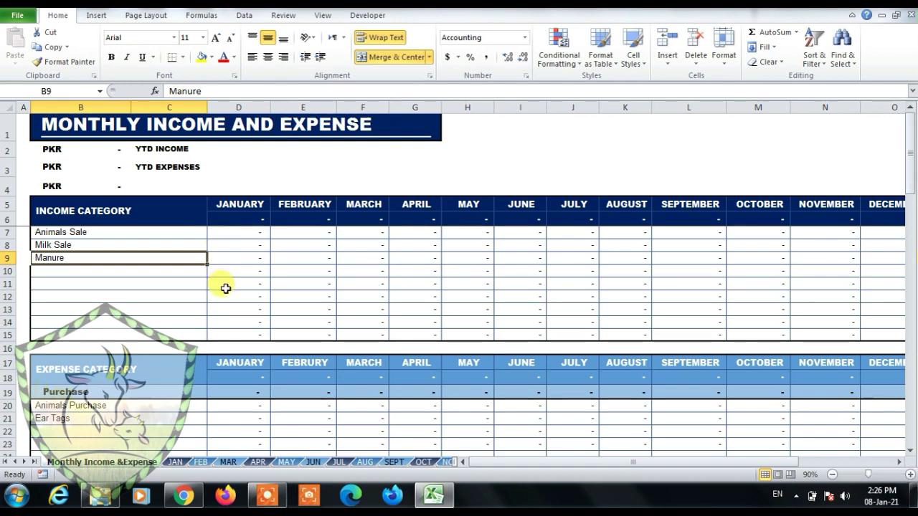
# Step: Open the January sheet through the January heading of the income table
pyautogui.click(238, 206)
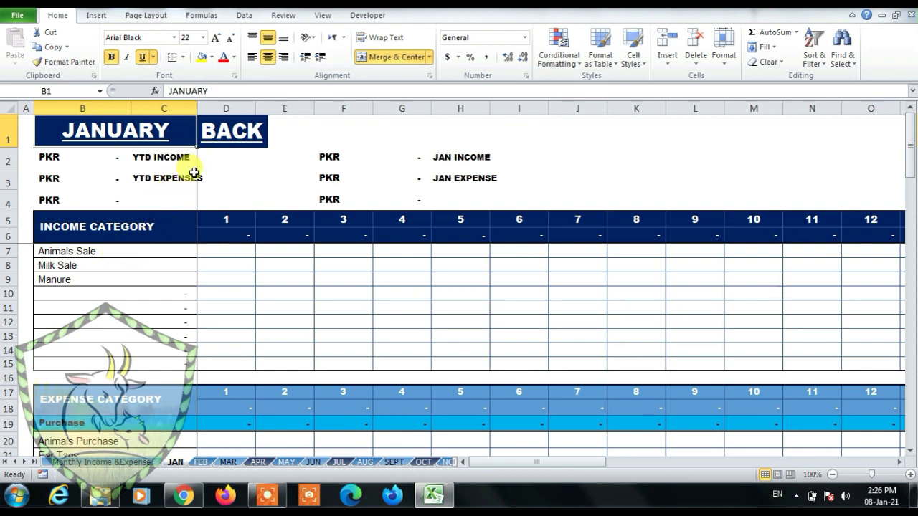
# Step: Move from the January sheet to the monthly overview, revisit January, and return through its BACK link
pyautogui.click(224, 132)
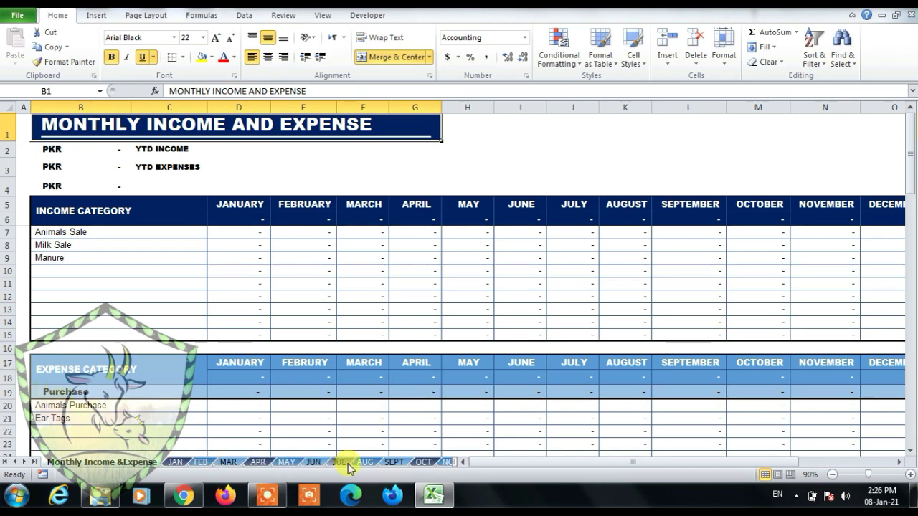
pyautogui.click(176, 463)
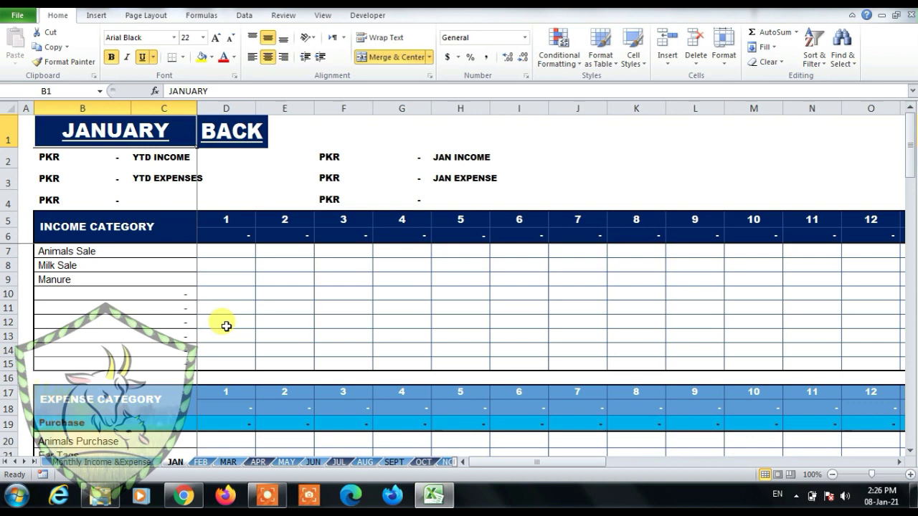
pyautogui.click(247, 137)
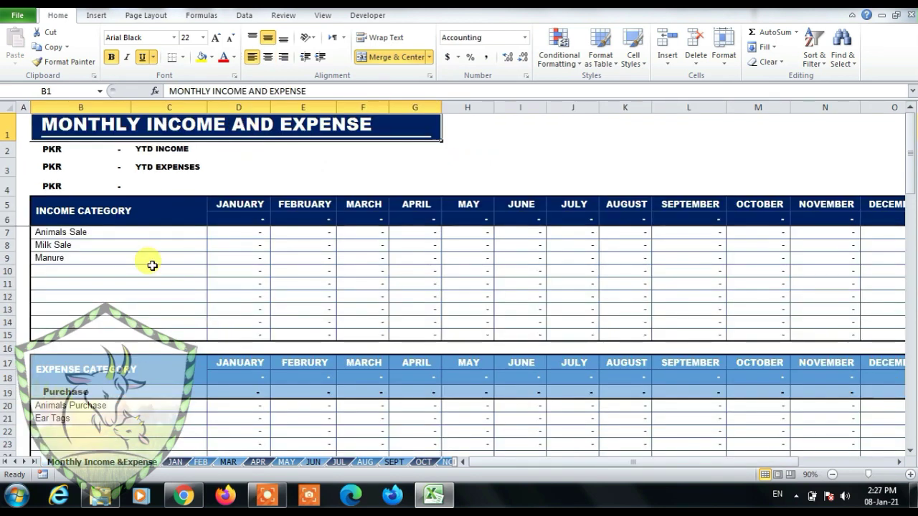
# Step: Add "Goat Kids Sale" as a new income category in cell B10 of the monthly overview
pyautogui.click(124, 281)
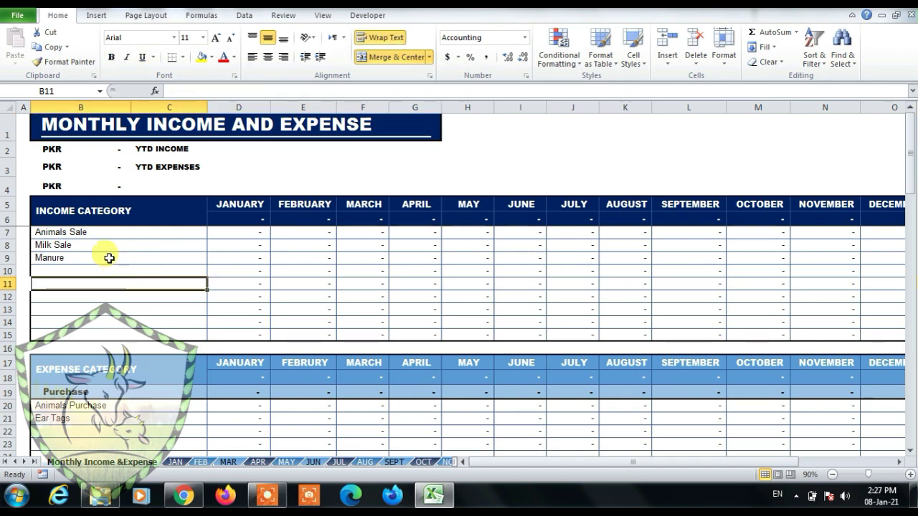
pyautogui.click(106, 258)
pyautogui.click(104, 272)
pyautogui.click(104, 282)
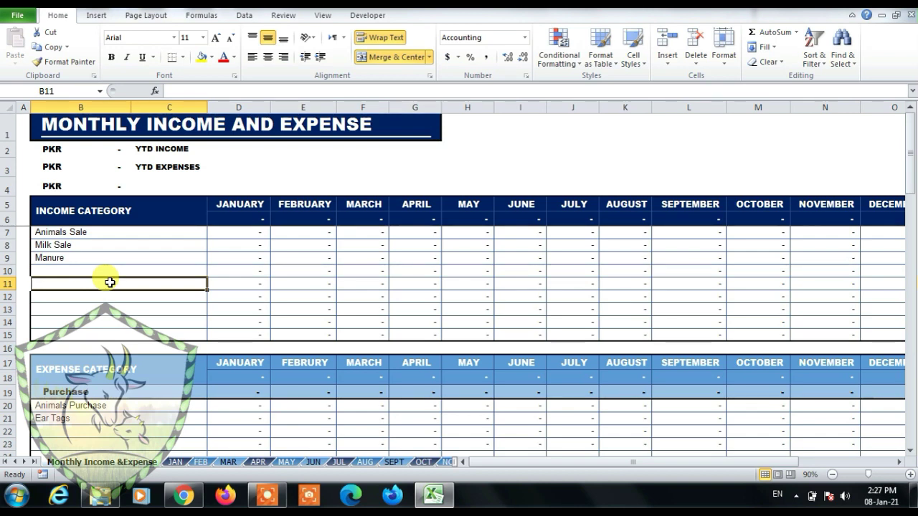
pyautogui.press('Up')
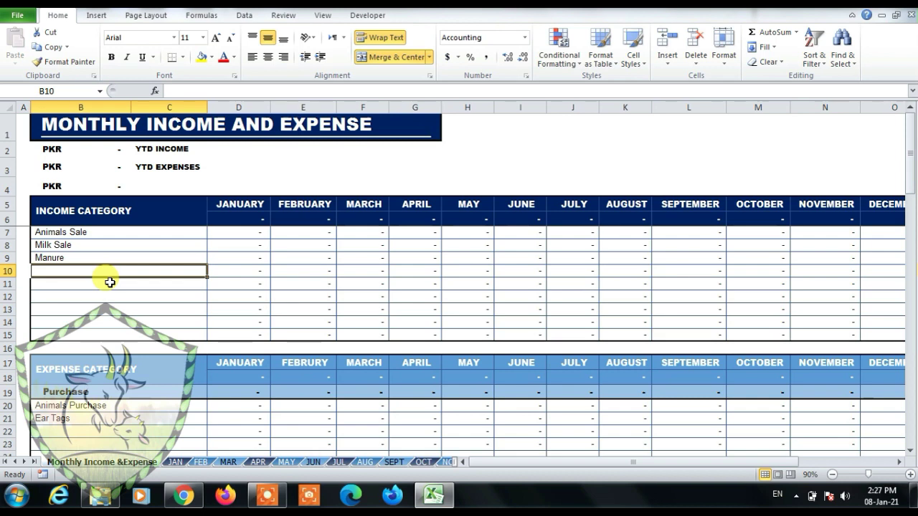
pyautogui.write('Go')
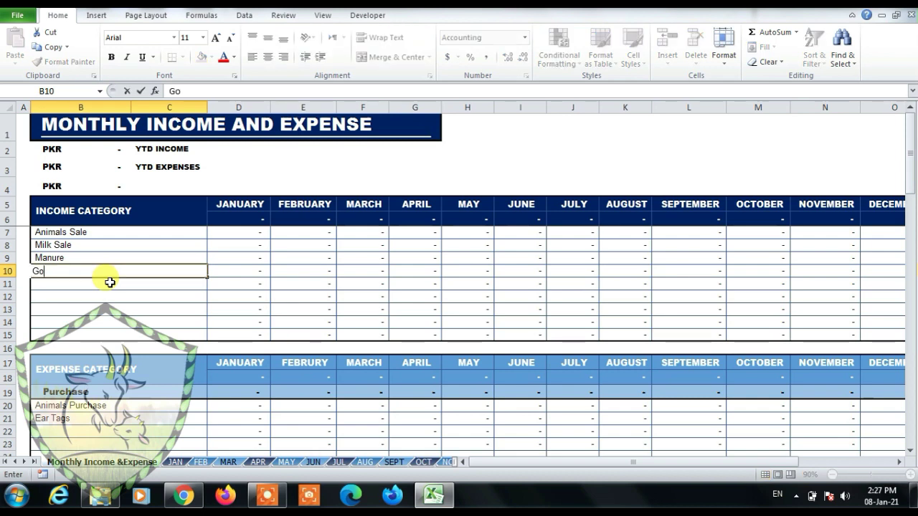
pyautogui.write('at Kids Sale')
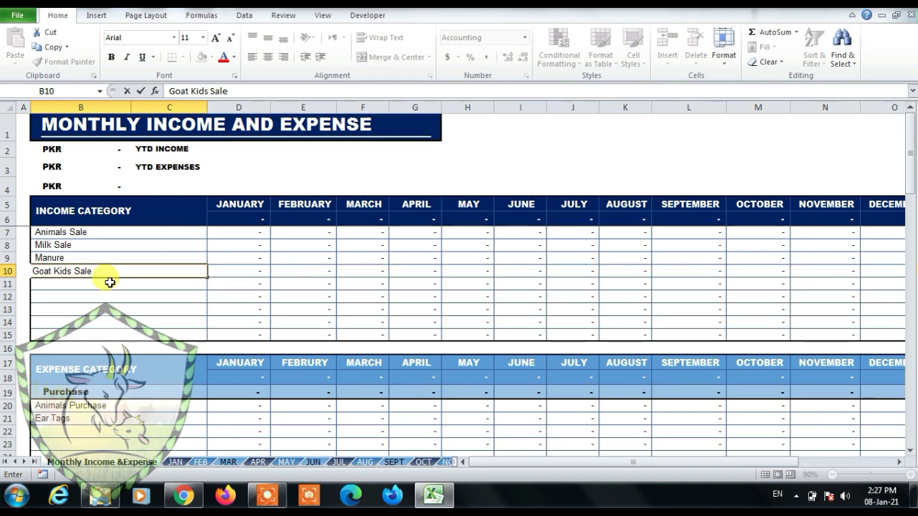
pyautogui.press('Tab')
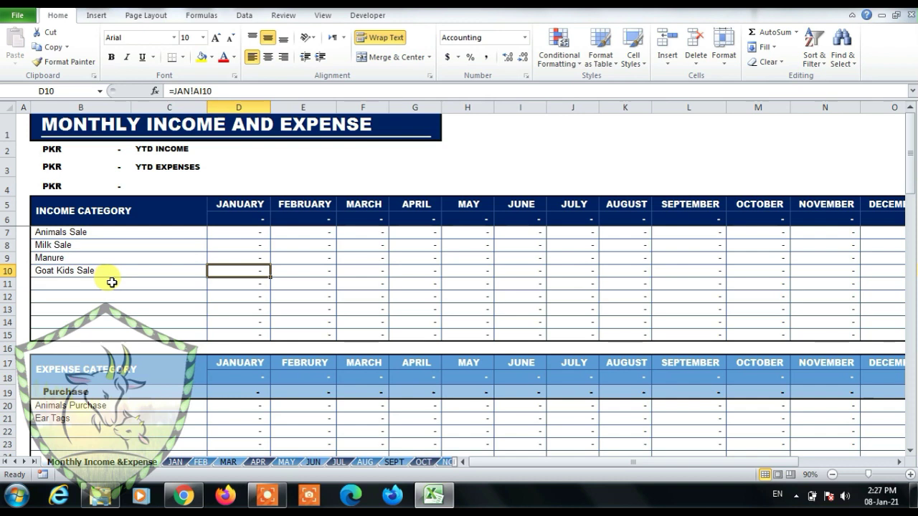
# Step: Check the income category lists on the January, February and March sheets, and return to the monthly overview
pyautogui.click(175, 462)
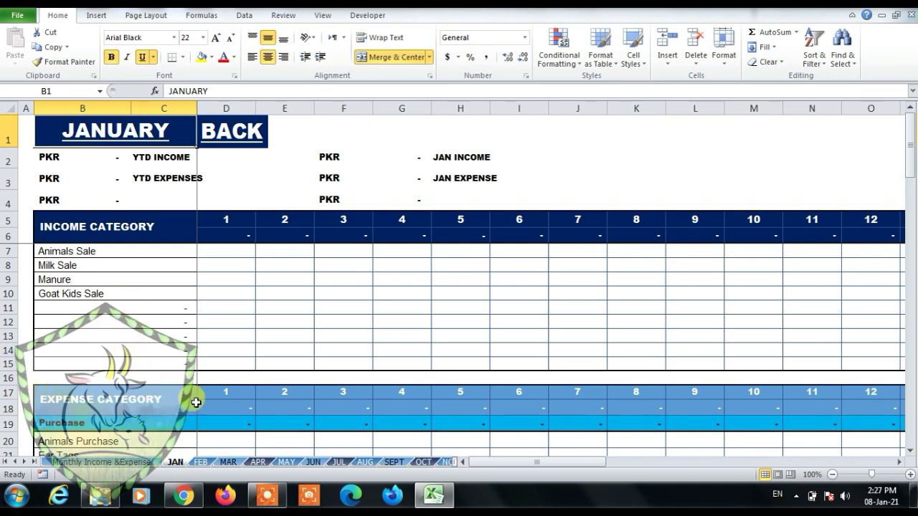
pyautogui.click(202, 462)
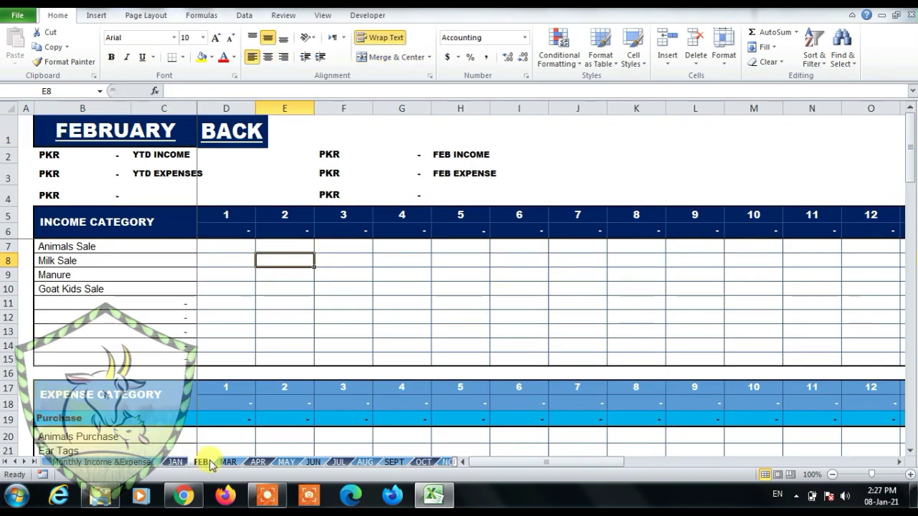
pyautogui.click(226, 462)
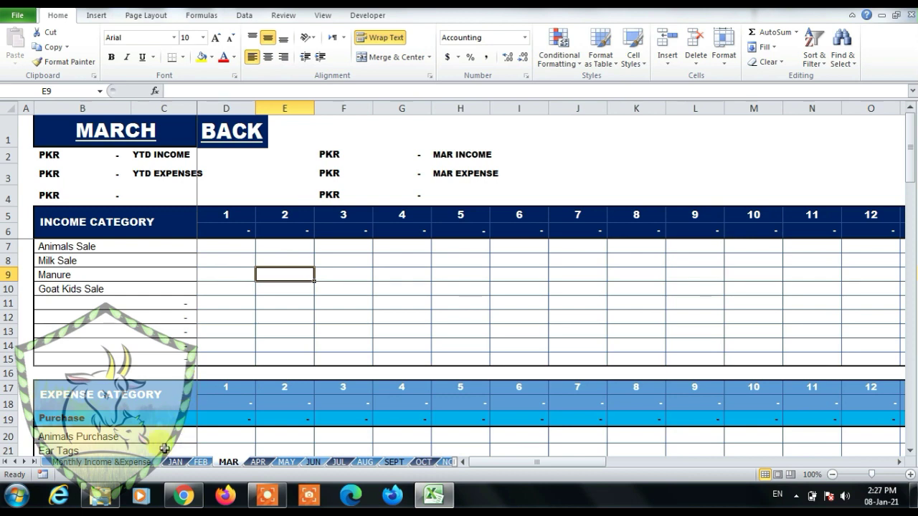
pyautogui.click(226, 133)
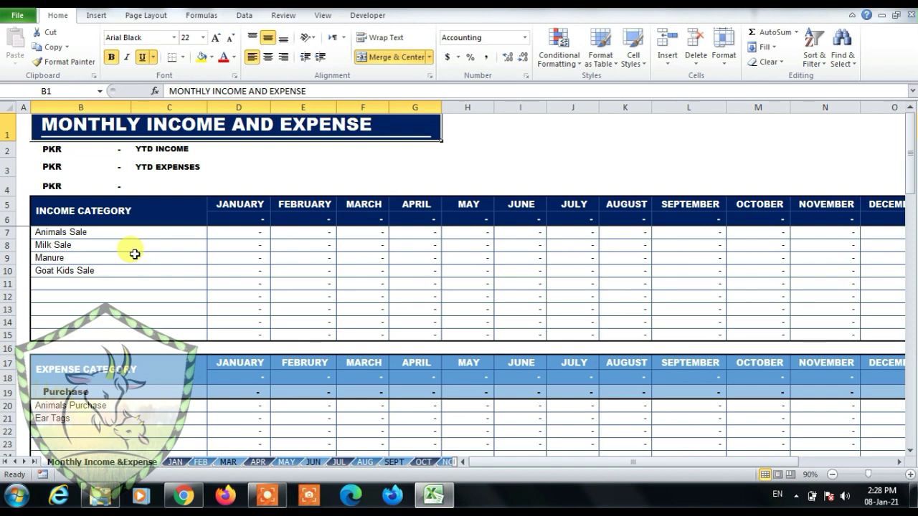
pyautogui.click(127, 284)
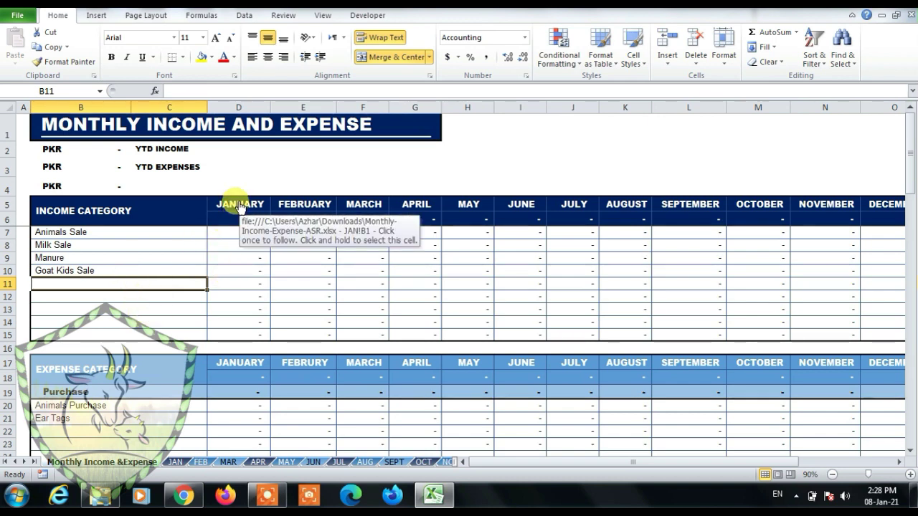
# Step: Open the January sheet and enter 1000 as the Animals Sale income for day 1
pyautogui.click(176, 463)
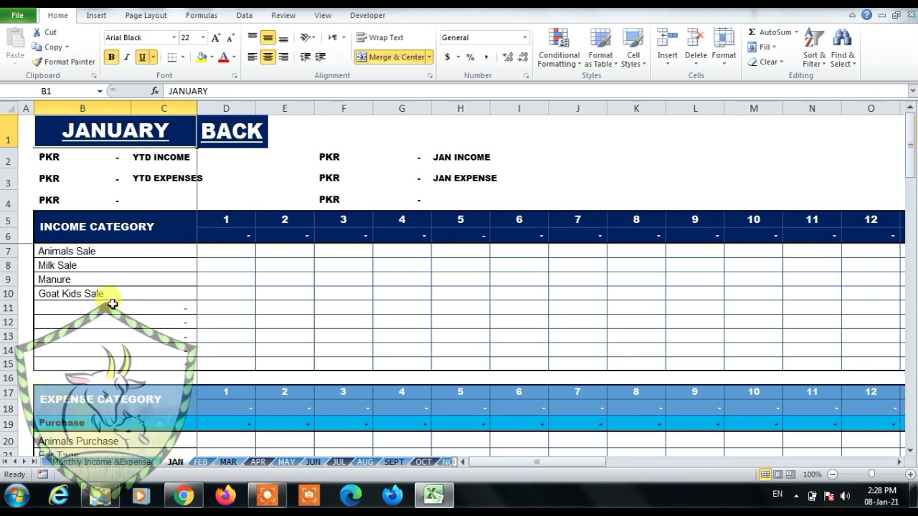
pyautogui.click(223, 256)
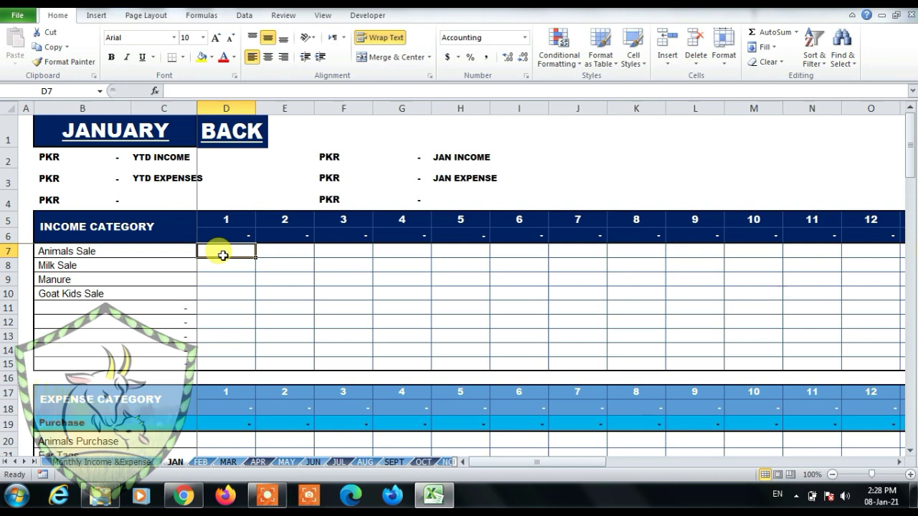
pyautogui.press('Up')
pyautogui.press('Up')
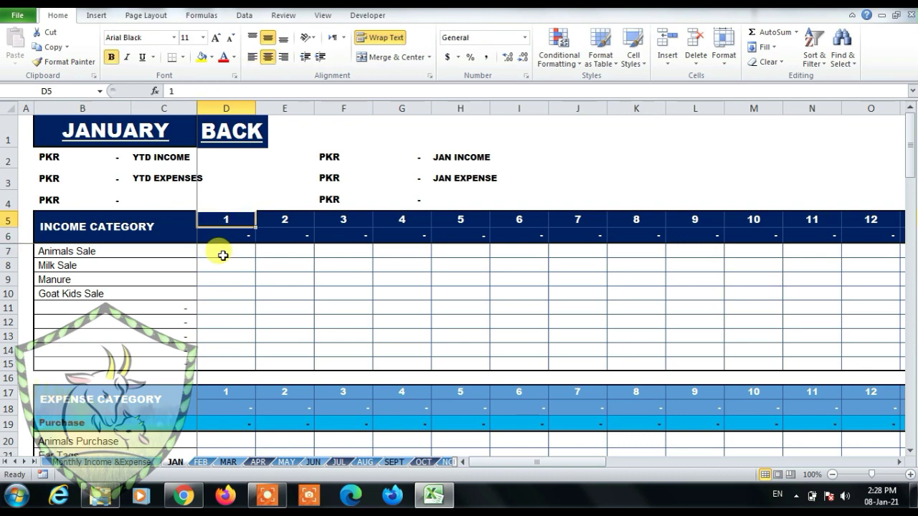
pyautogui.press('Down')
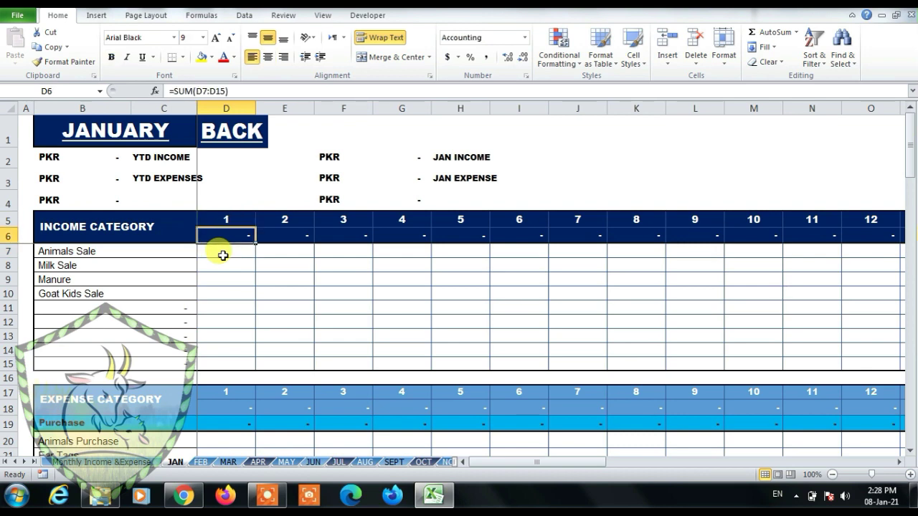
pyautogui.press('Down')
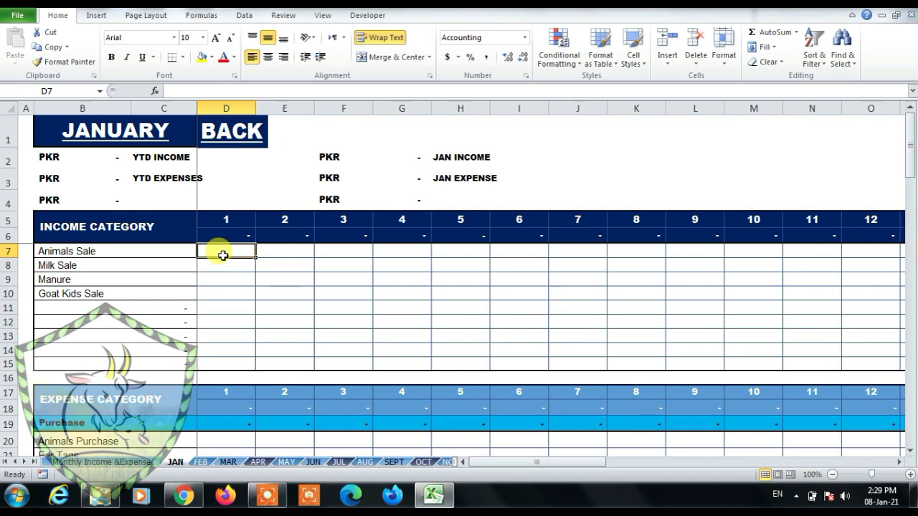
pyautogui.write('1000')
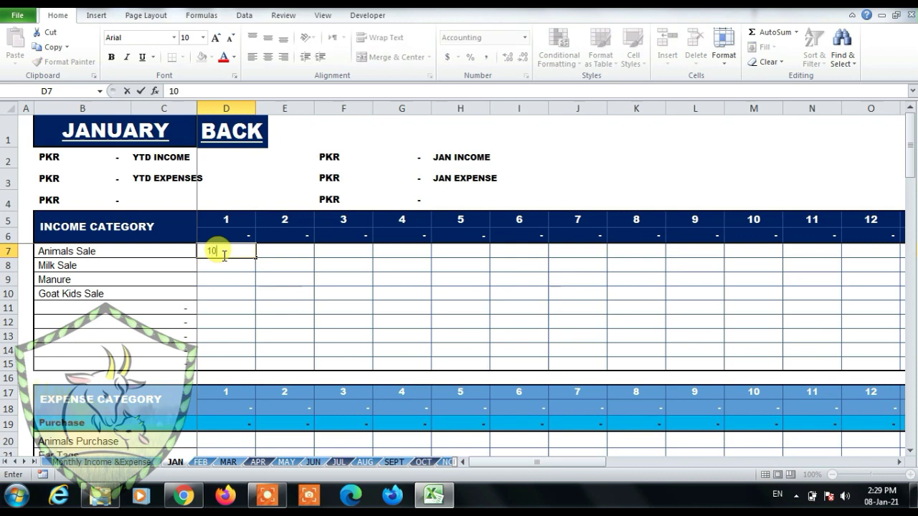
pyautogui.press('Tab')
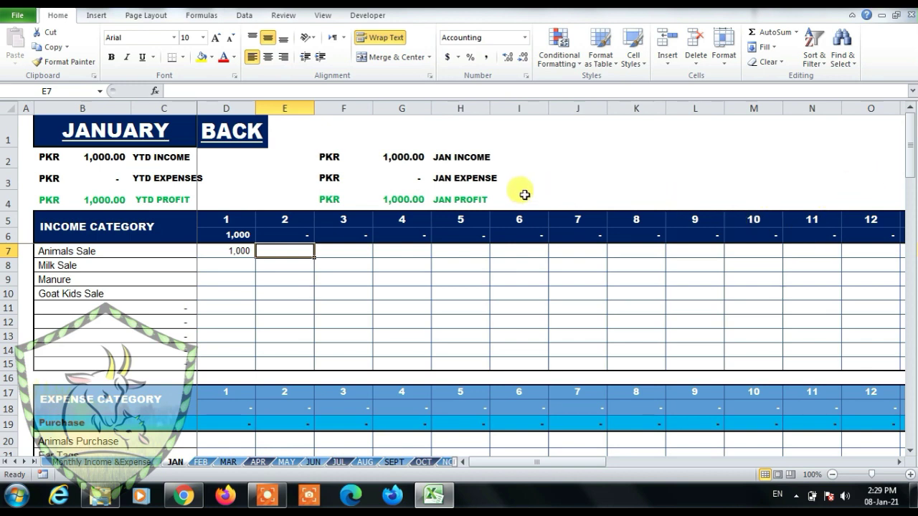
# Step: Inspect the formulas behind the January profit label, profit amount and income amount
pyautogui.click(471, 201)
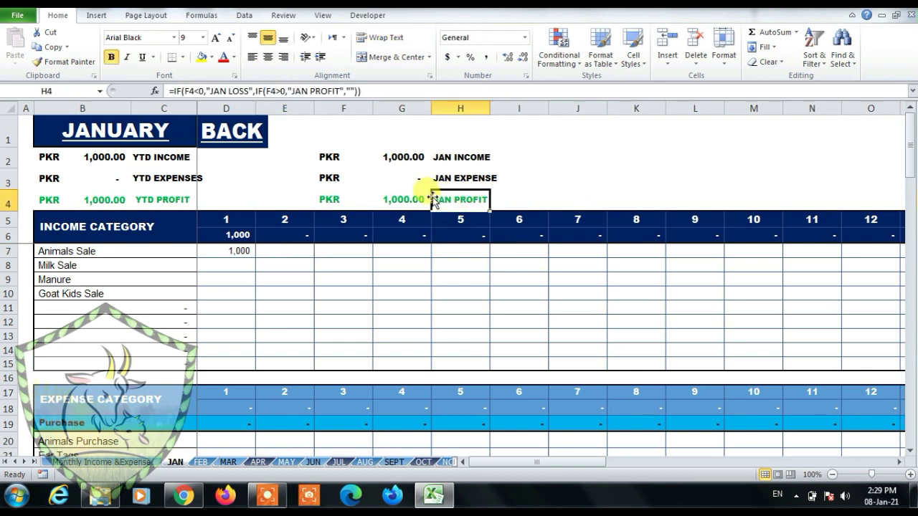
pyautogui.click(404, 199)
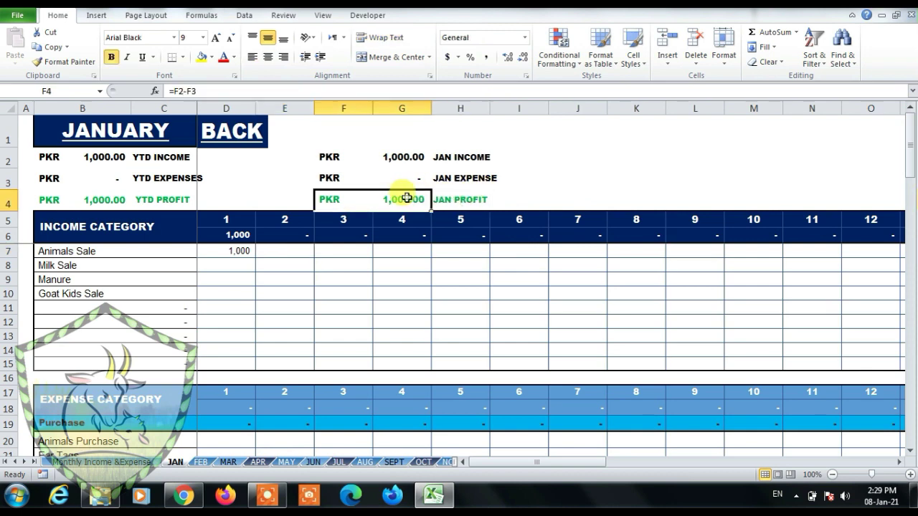
pyautogui.click(401, 157)
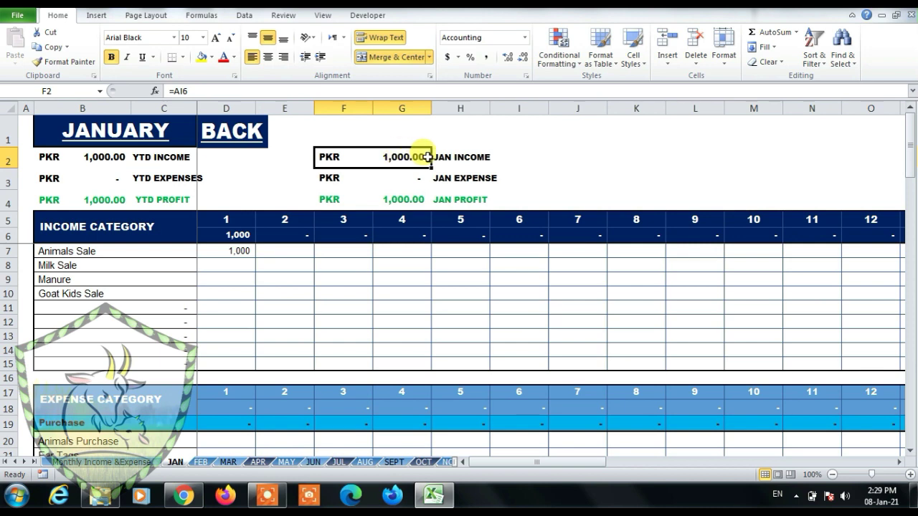
# Step: Enter 1000 as the Milk Sale income for day 1 of January
pyautogui.click(233, 269)
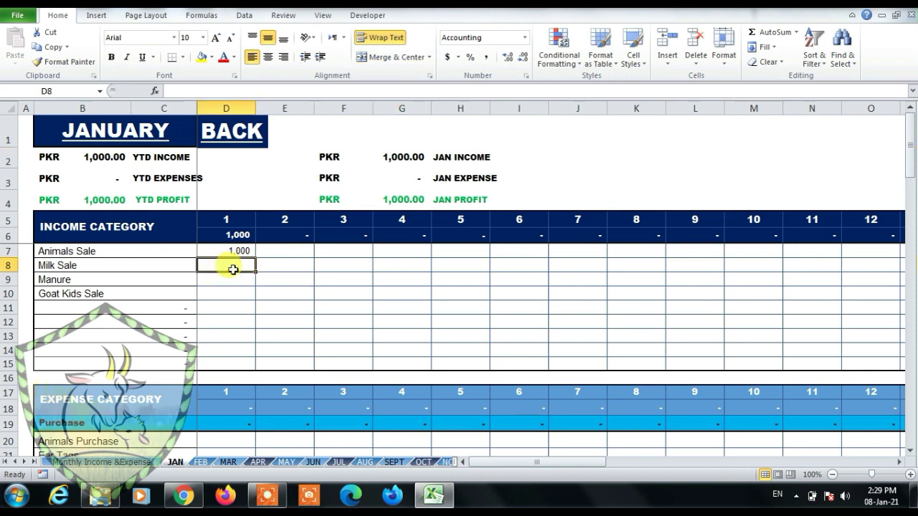
pyautogui.write('1000')
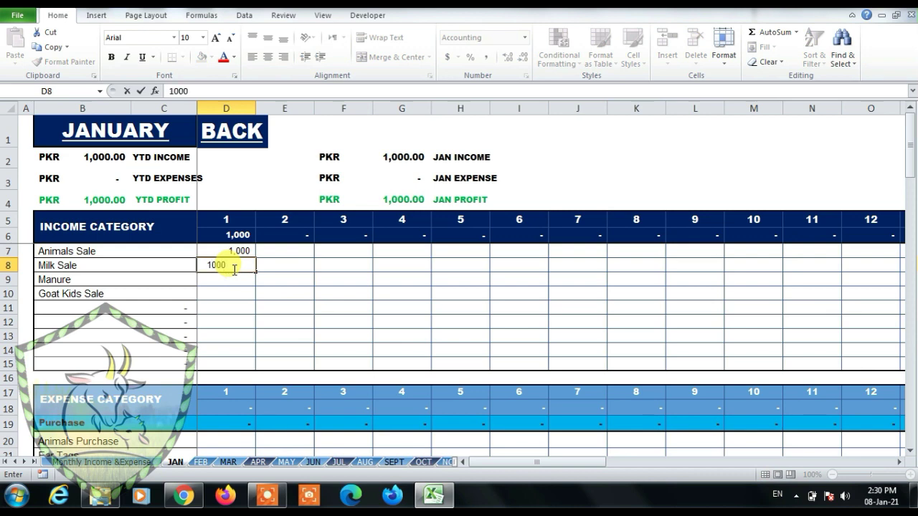
pyautogui.press('Tab')
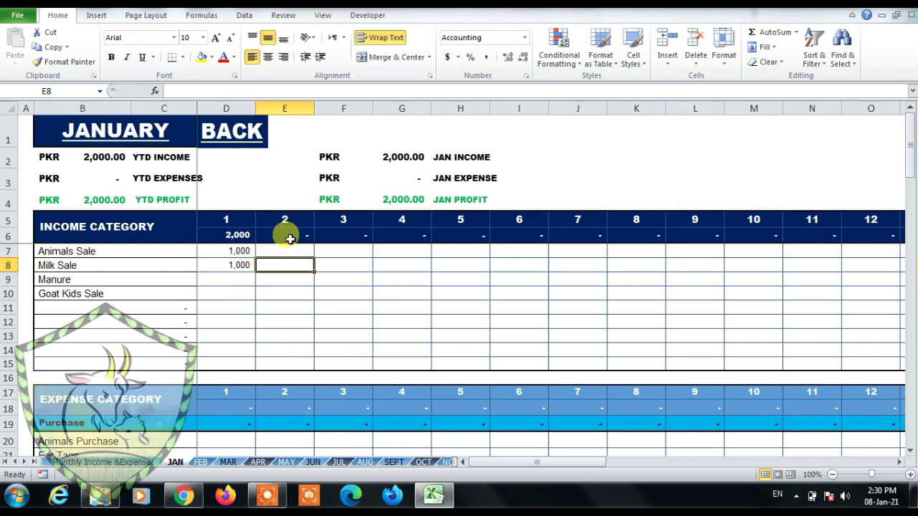
# Step: Check the January profit and January income summary cells against the added Milk Sale entry
pyautogui.click(361, 201)
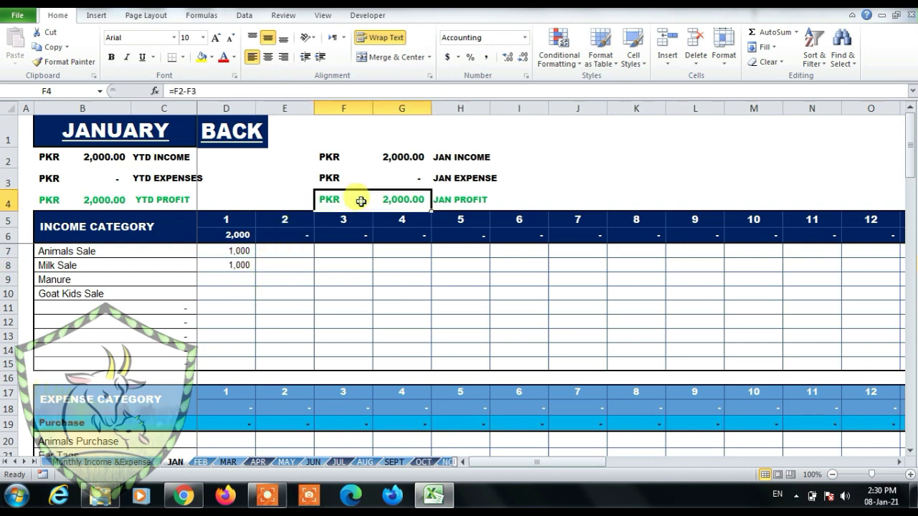
pyautogui.click(447, 199)
pyautogui.click(406, 196)
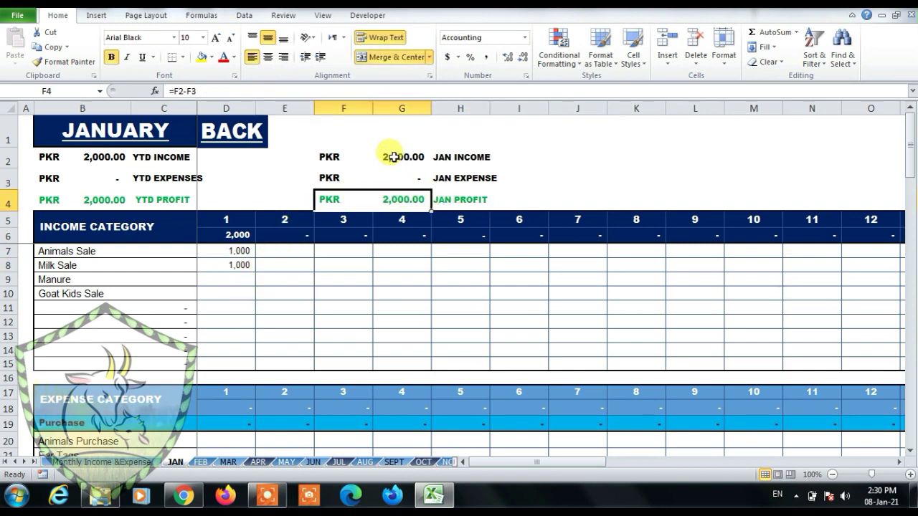
pyautogui.click(419, 157)
pyautogui.click(442, 156)
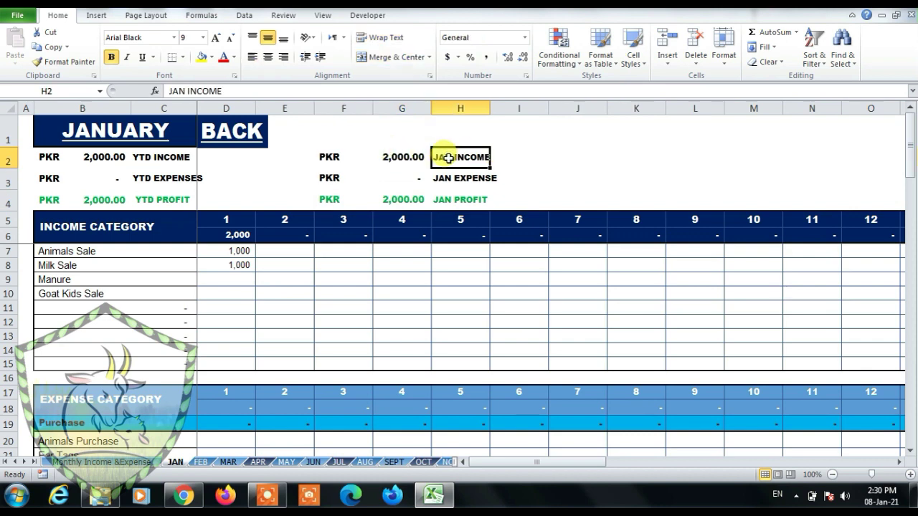
# Step: Enter 2000 as the Manure income for day 1 of January
pyautogui.click(211, 282)
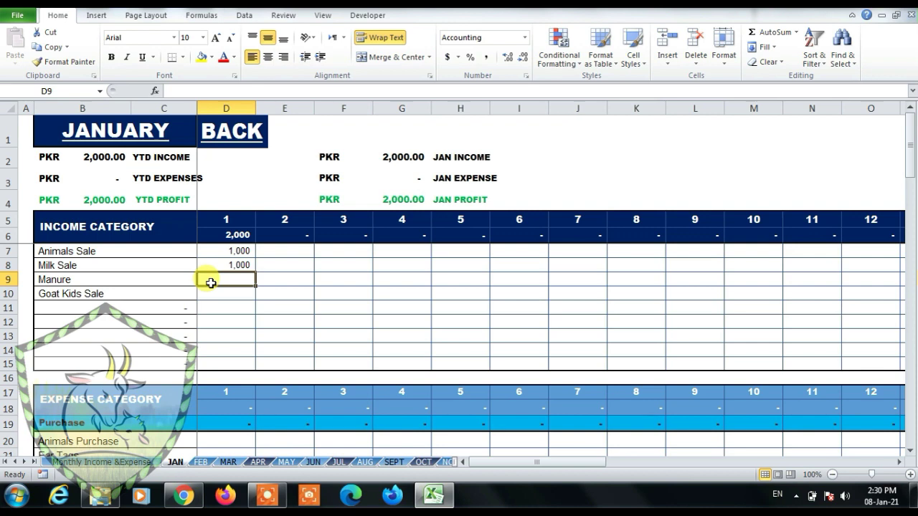
pyautogui.write('2000')
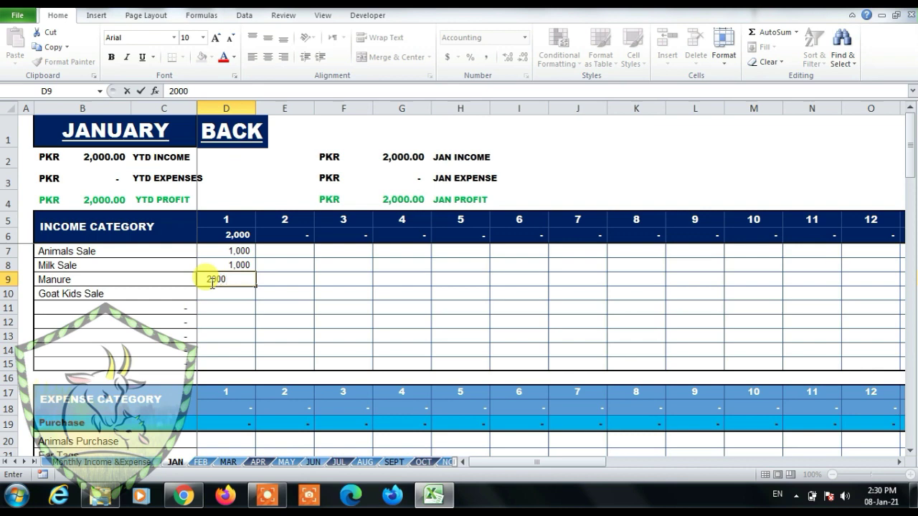
pyautogui.press('Tab')
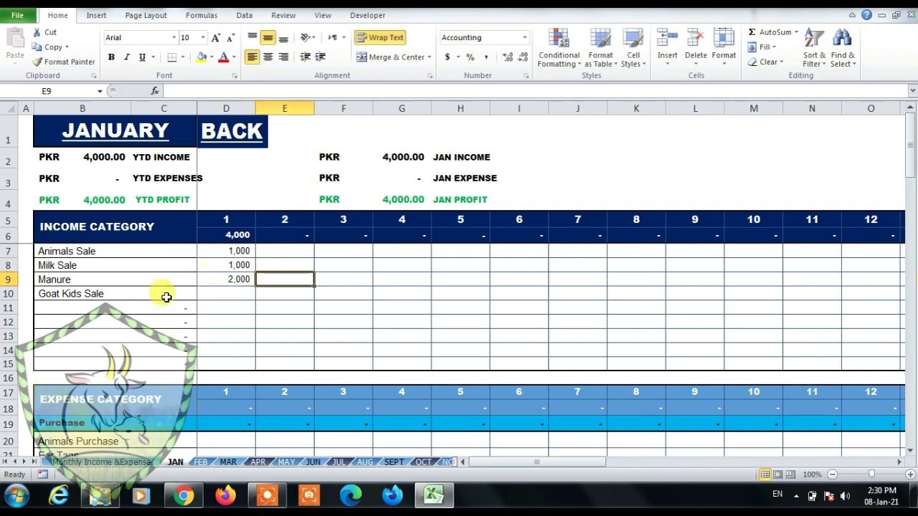
# Step: Enter 2000 as the Goat Kids Sale income for day 1 of January
pyautogui.click(229, 293)
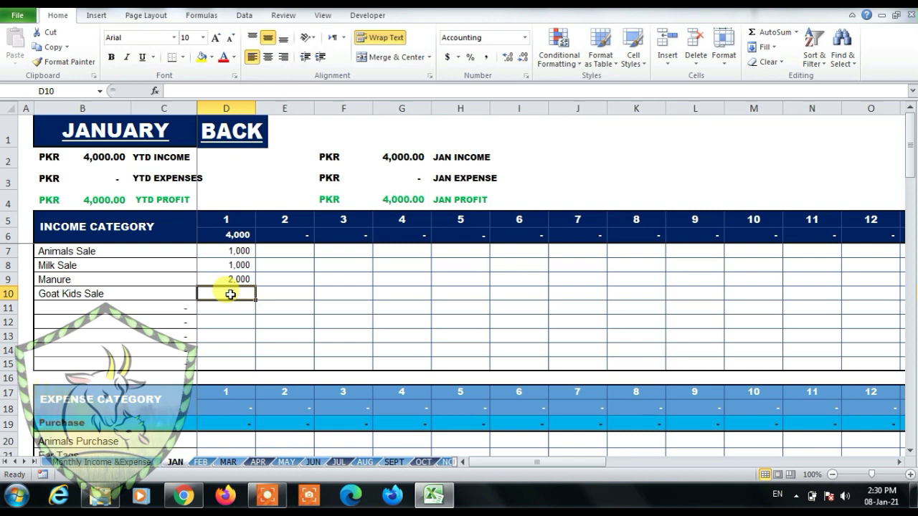
pyautogui.write('2')
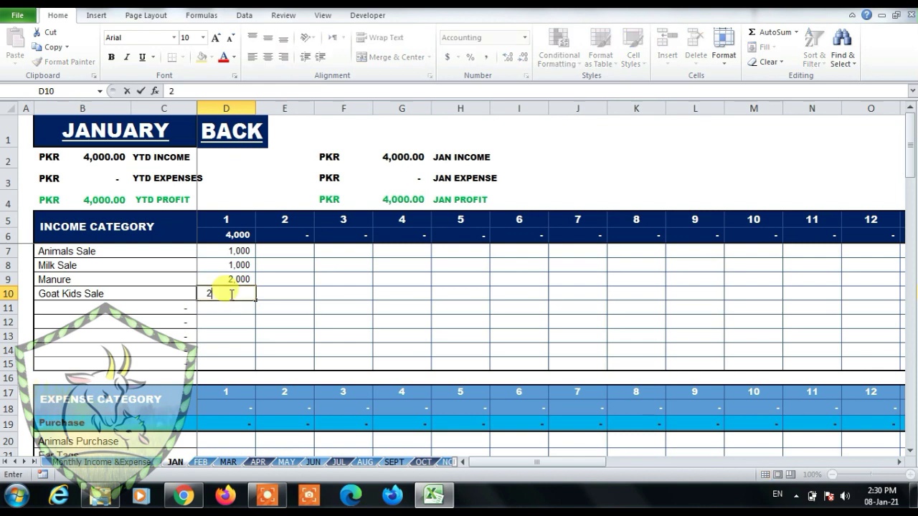
pyautogui.write('000')
pyautogui.press('Tab')
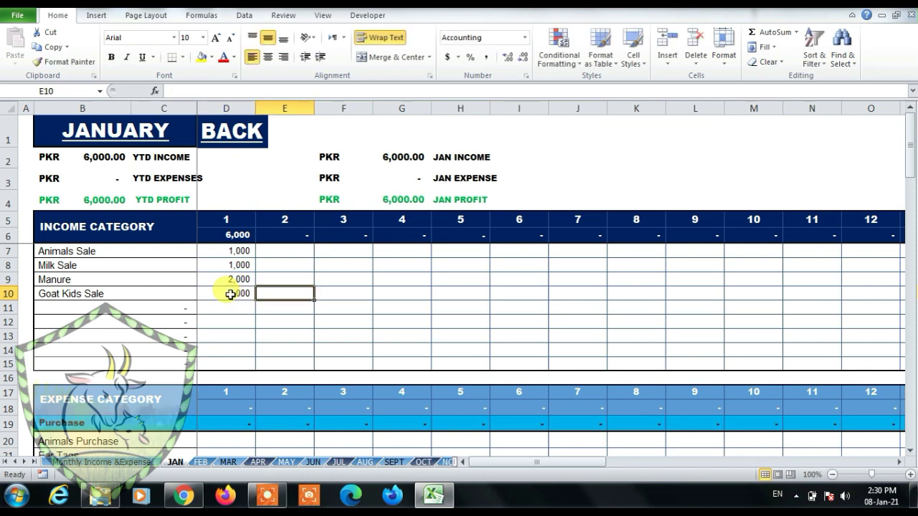
# Step: Check the four day 1 income entries against the day 1 total and the January income summary cell
pyautogui.click(232, 252)
pyautogui.click(232, 264)
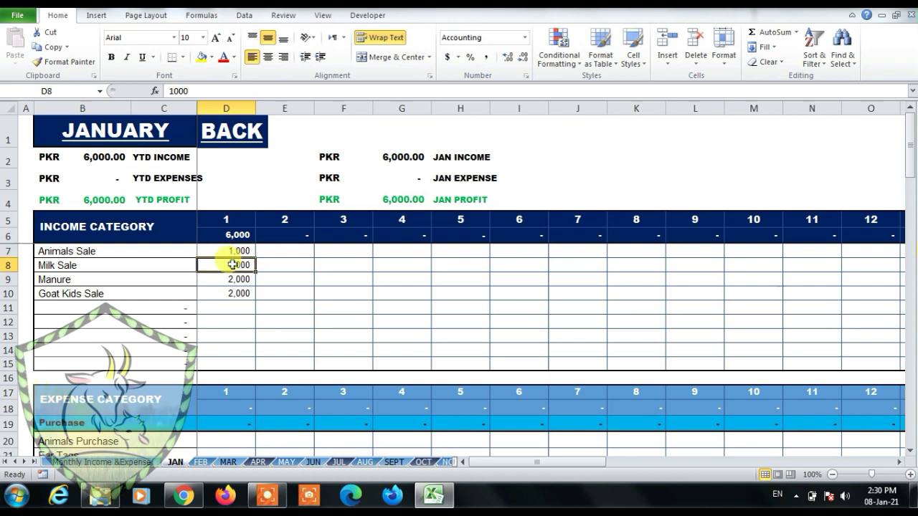
pyautogui.click(233, 279)
pyautogui.click(238, 292)
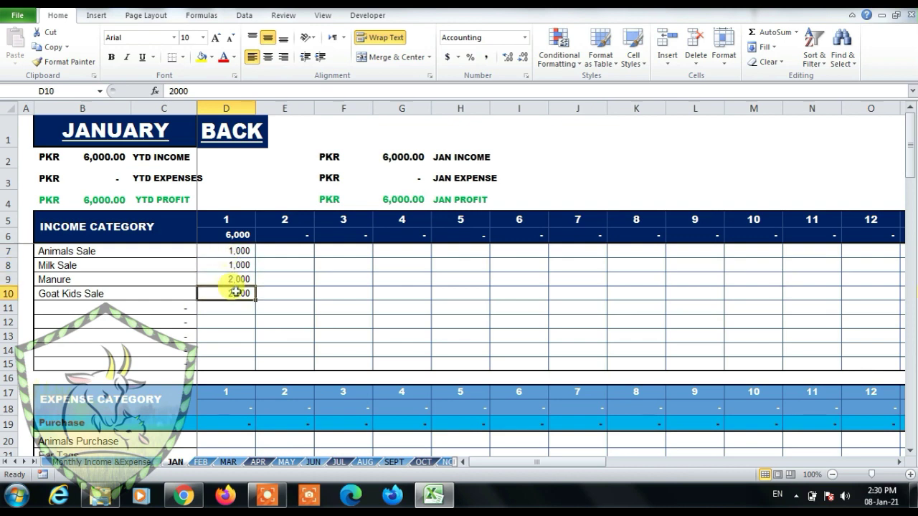
pyautogui.click(423, 157)
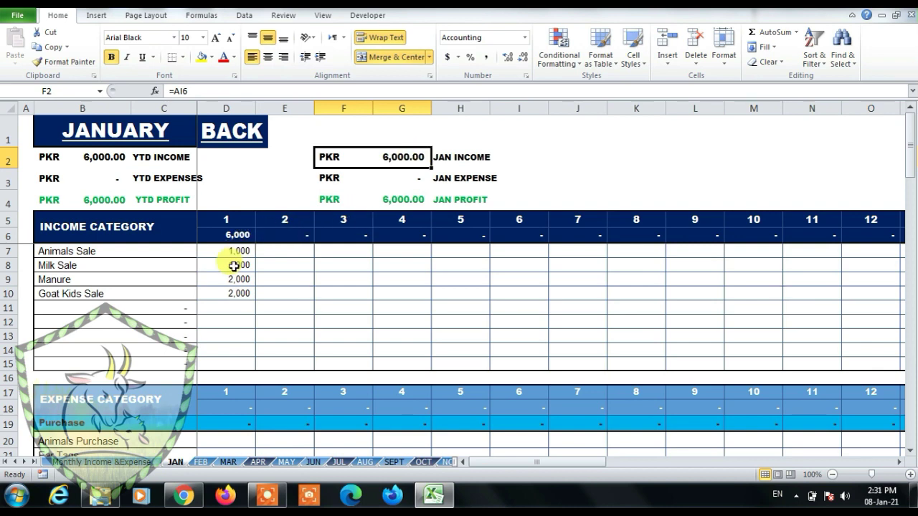
pyautogui.click(226, 233)
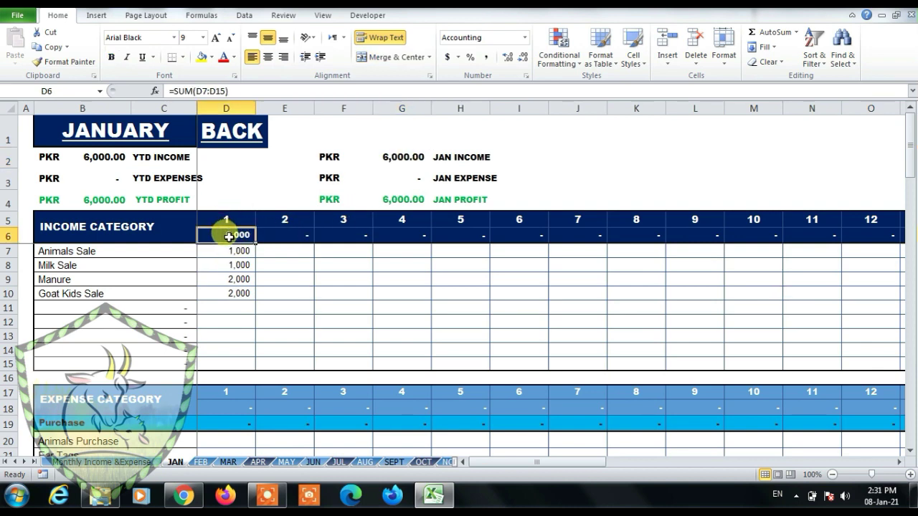
pyautogui.click(439, 154)
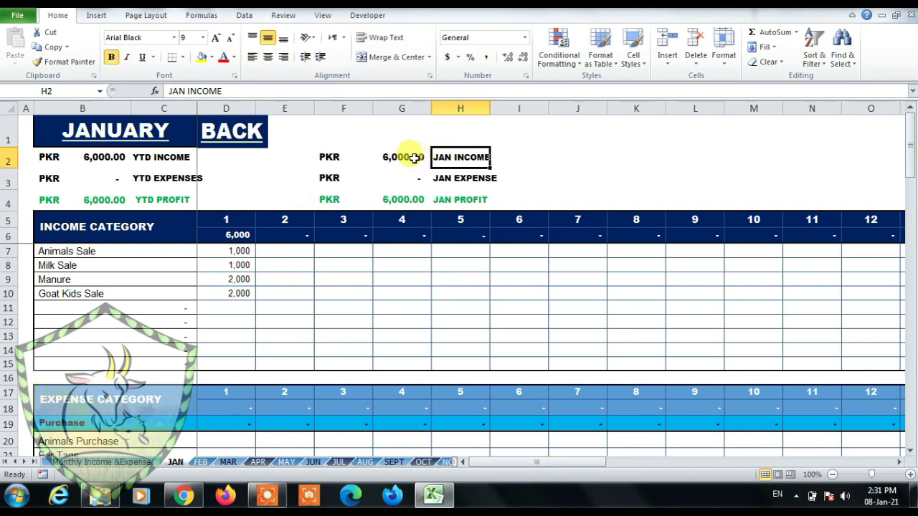
pyautogui.click(405, 164)
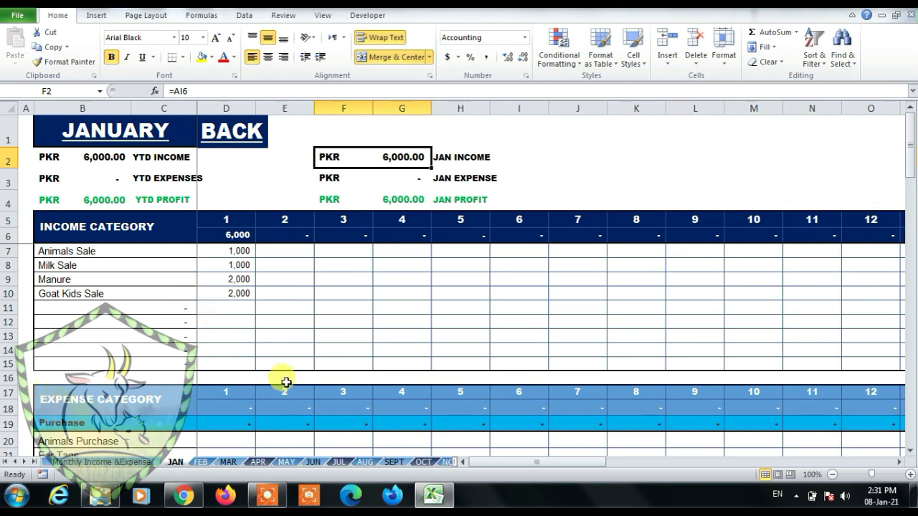
# Step: Examine the monthly TOTAL column for each income category and the formula behind the overall January income total
pyautogui.moveTo(483, 463); pyautogui.dragTo(728, 480)
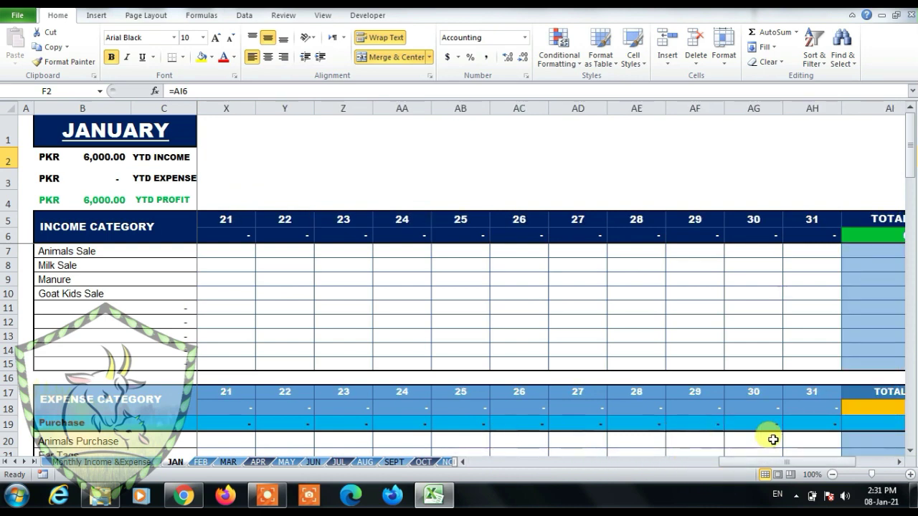
pyautogui.click(899, 462)
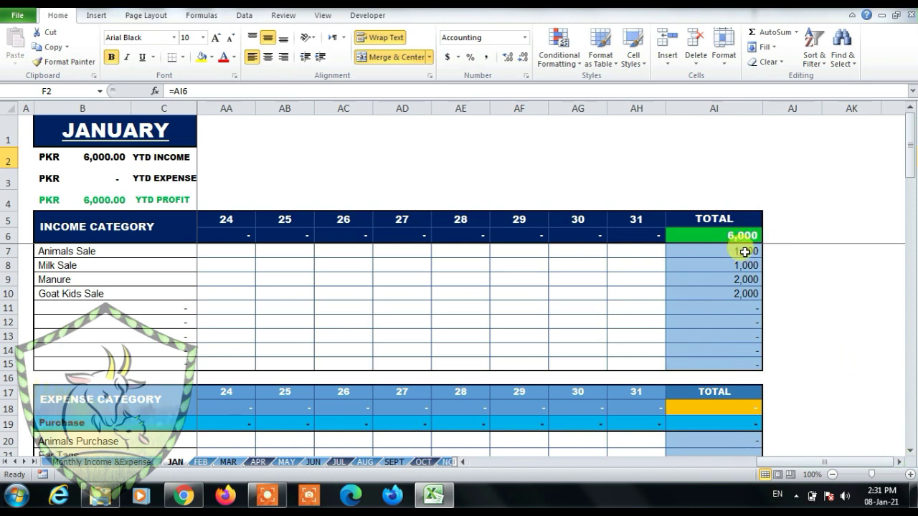
pyautogui.click(185, 253)
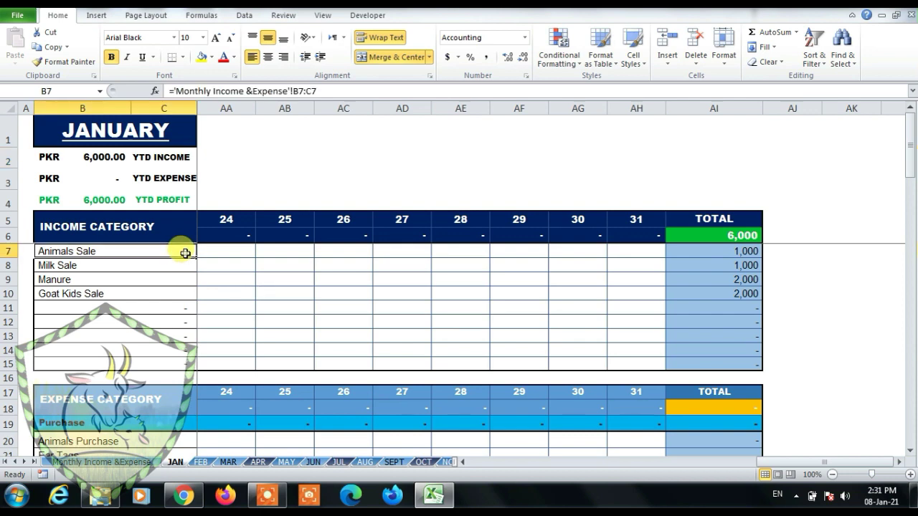
pyautogui.click(671, 248)
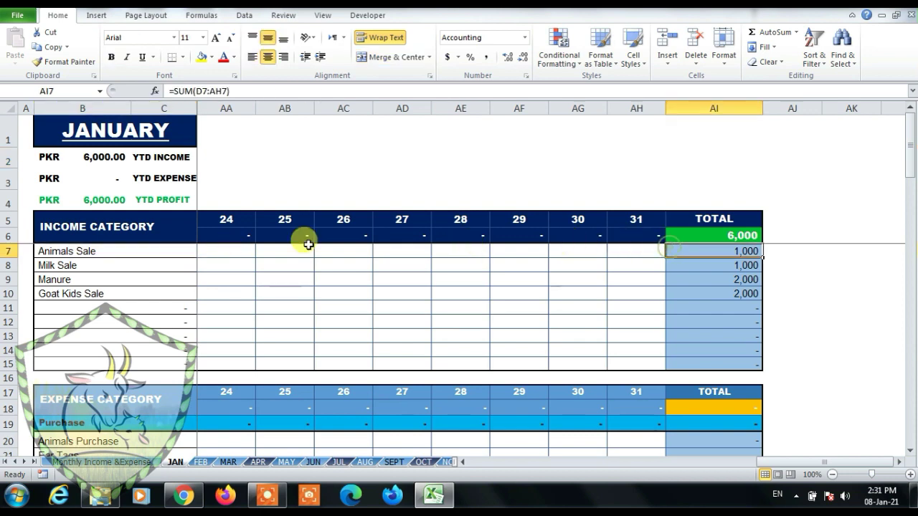
pyautogui.click(107, 263)
pyautogui.click(660, 266)
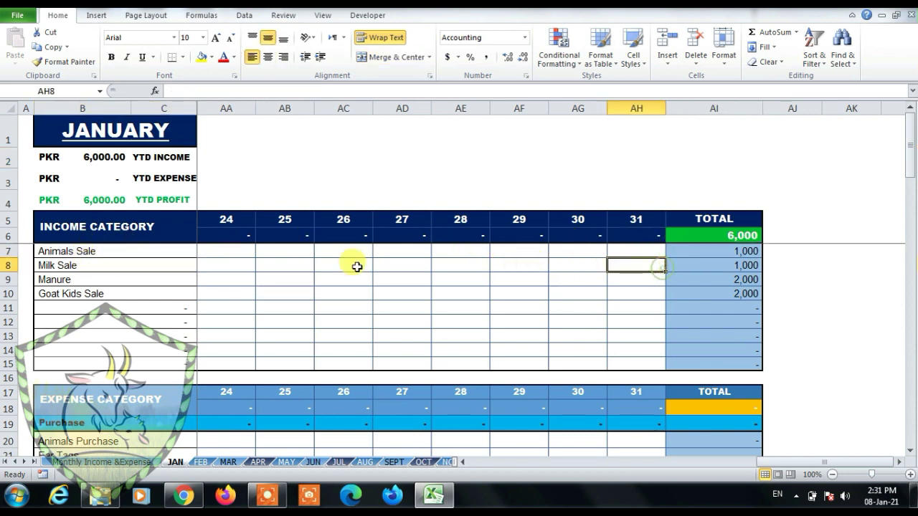
pyautogui.click(713, 279)
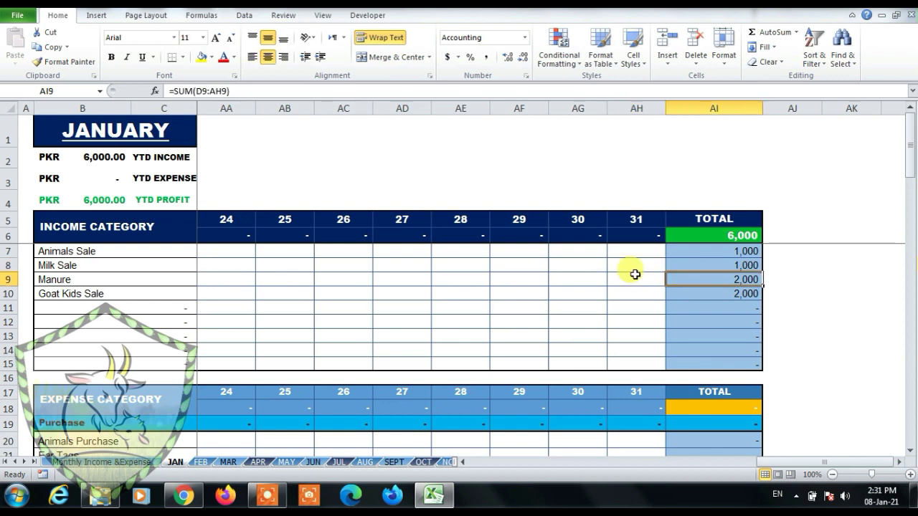
pyautogui.click(128, 292)
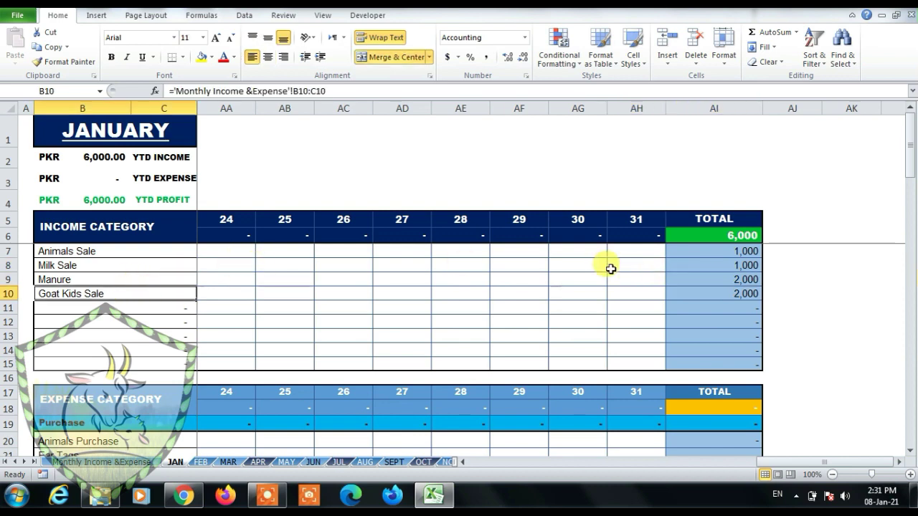
pyautogui.click(688, 295)
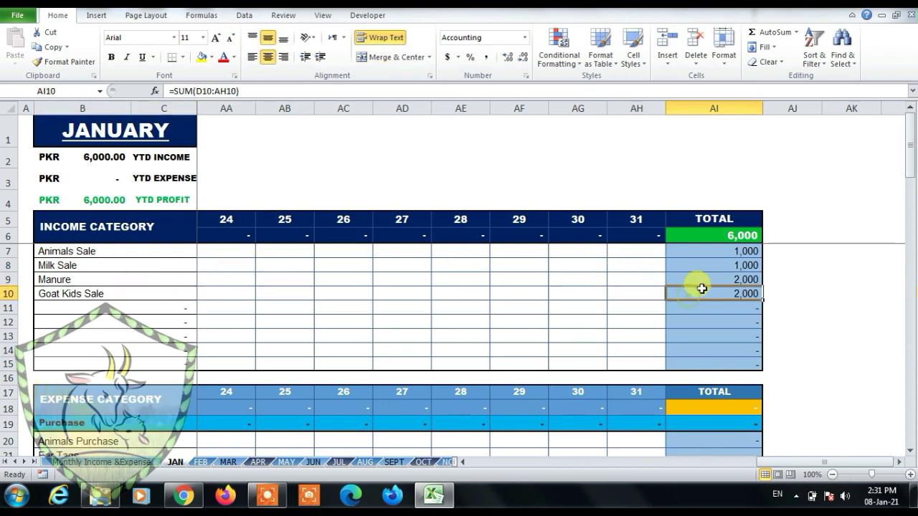
pyautogui.moveTo(788, 464); pyautogui.dragTo(789, 466)
pyautogui.click(717, 235)
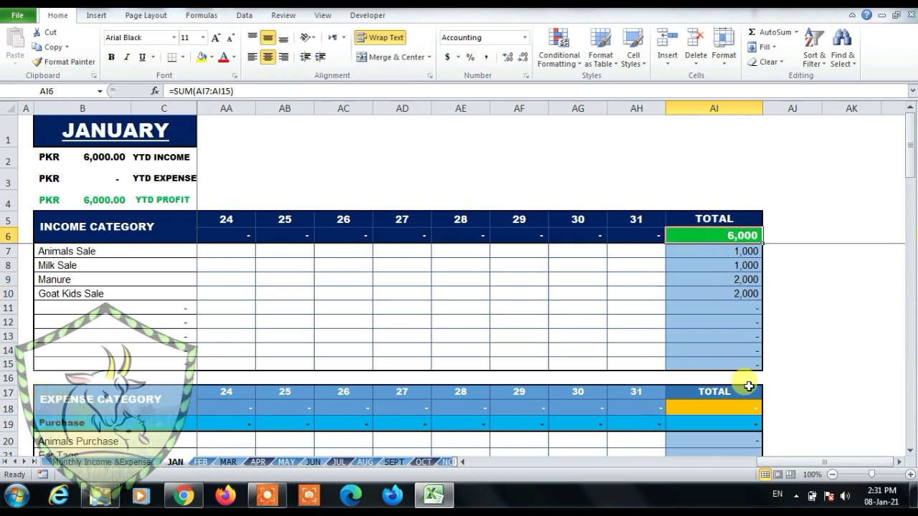
pyautogui.moveTo(784, 467); pyautogui.dragTo(469, 458)
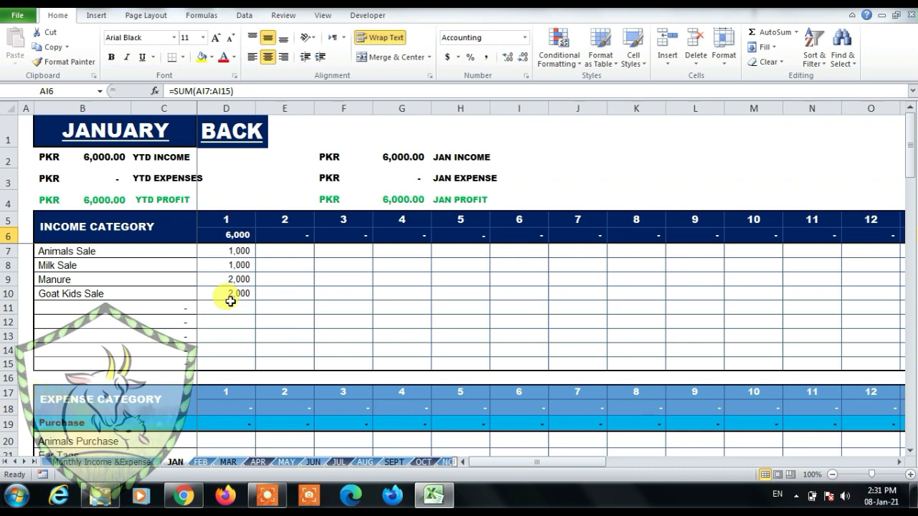
# Step: Enter 0 as the Animals Sale income and 1000 as the Milk Sale income for day 2 of January
pyautogui.click(284, 252)
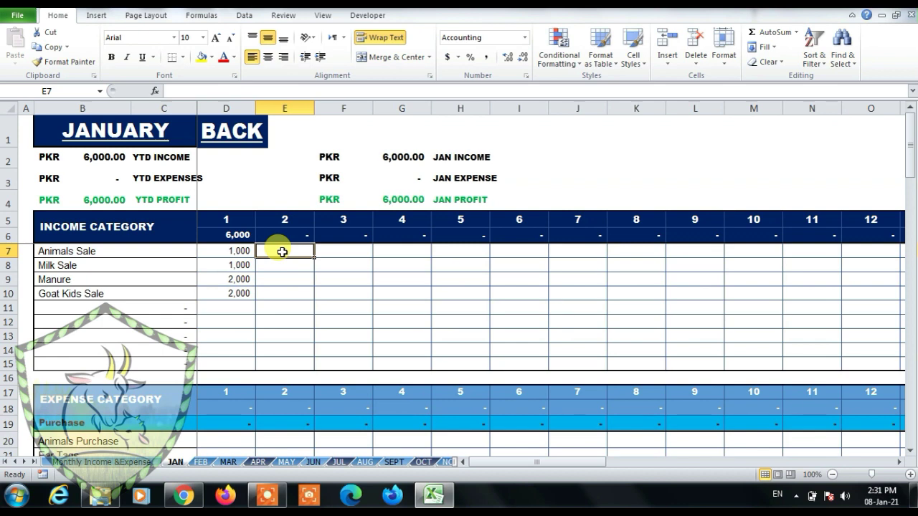
pyautogui.write('0')
pyautogui.press('Tab')
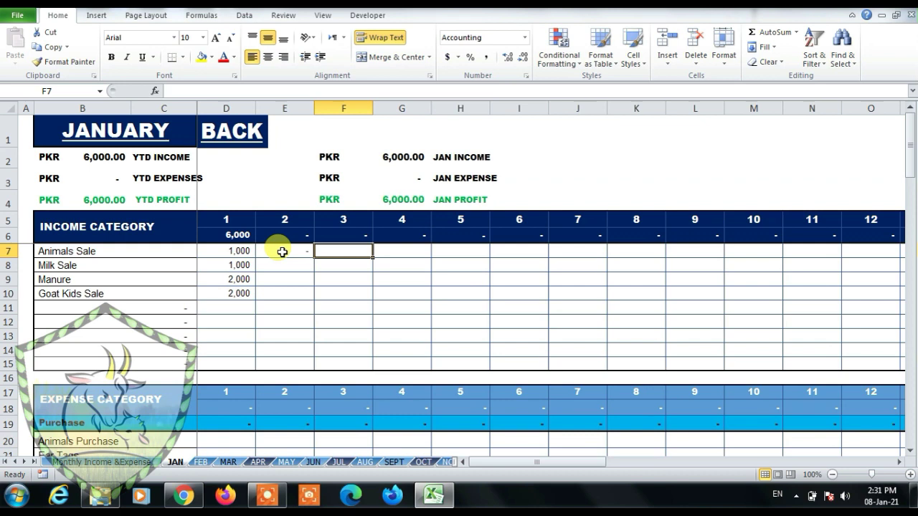
pyautogui.click(282, 252)
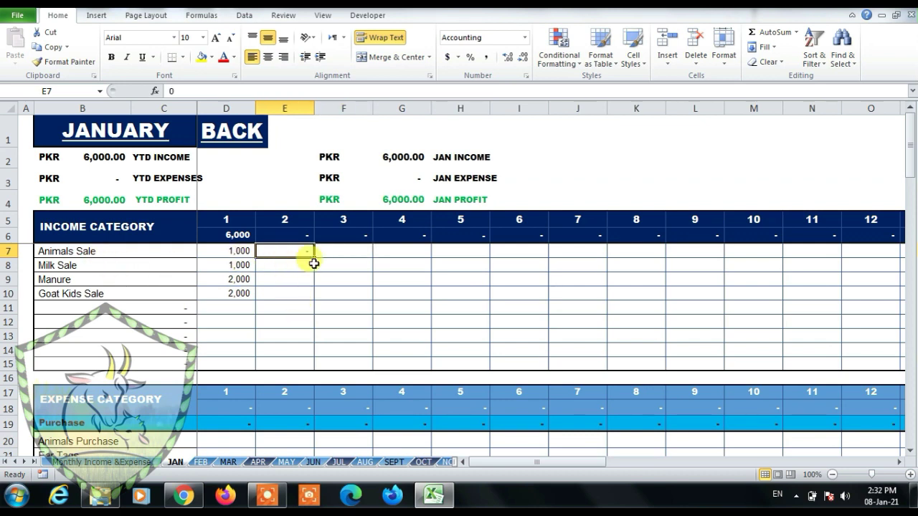
pyautogui.click(290, 265)
pyautogui.write('1')
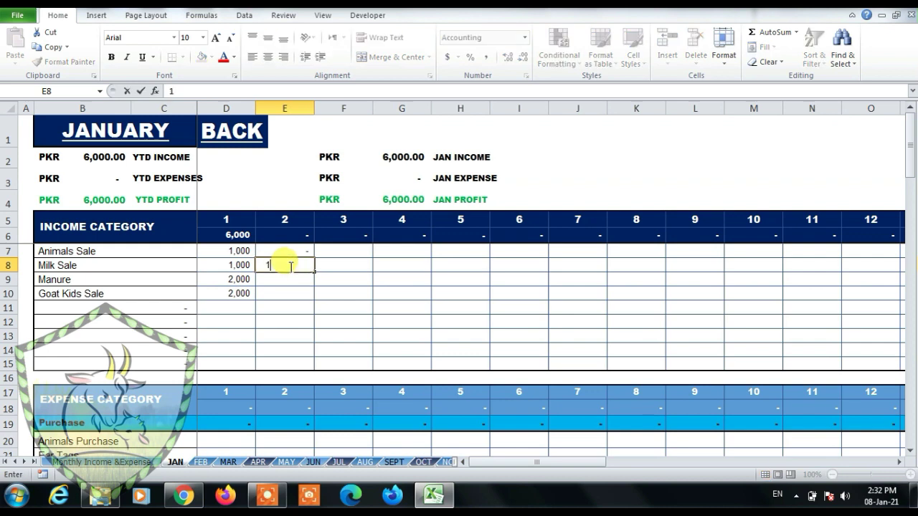
pyautogui.write('000')
pyautogui.press('Tab')
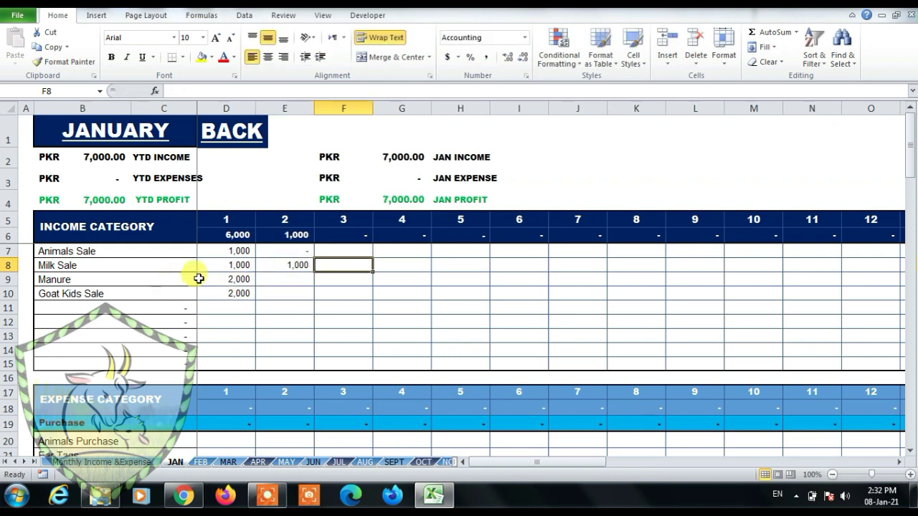
# Step: Enter 500 as the Manure income and 0 as the Goat Kids Sale income for day 2 of January
pyautogui.click(279, 280)
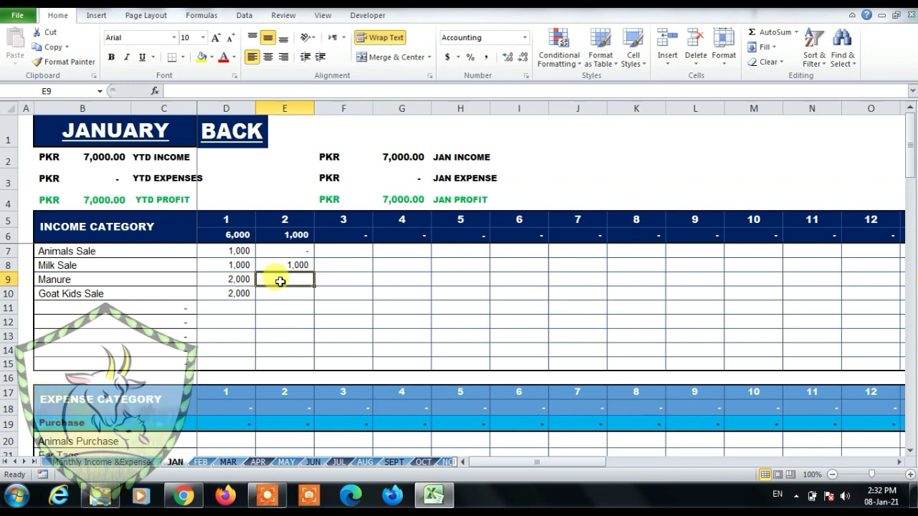
pyautogui.write('5')
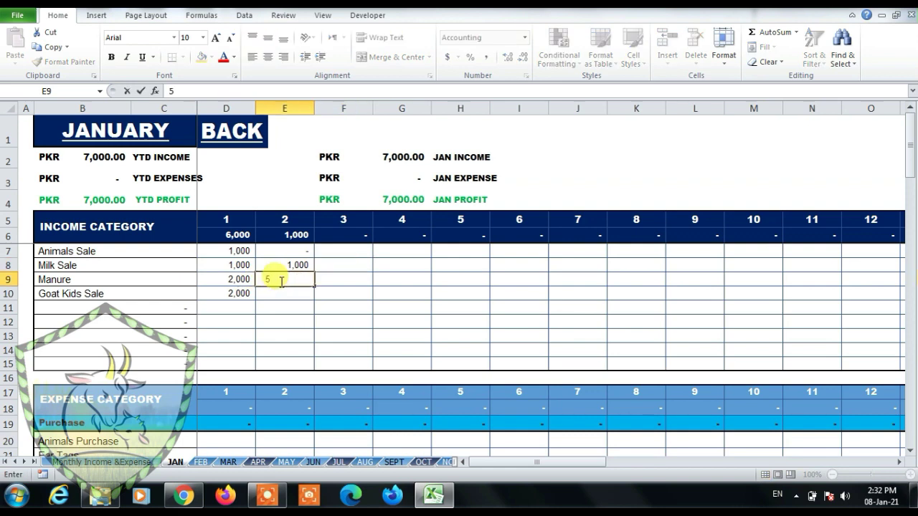
pyautogui.write('00')
pyautogui.press('Tab')
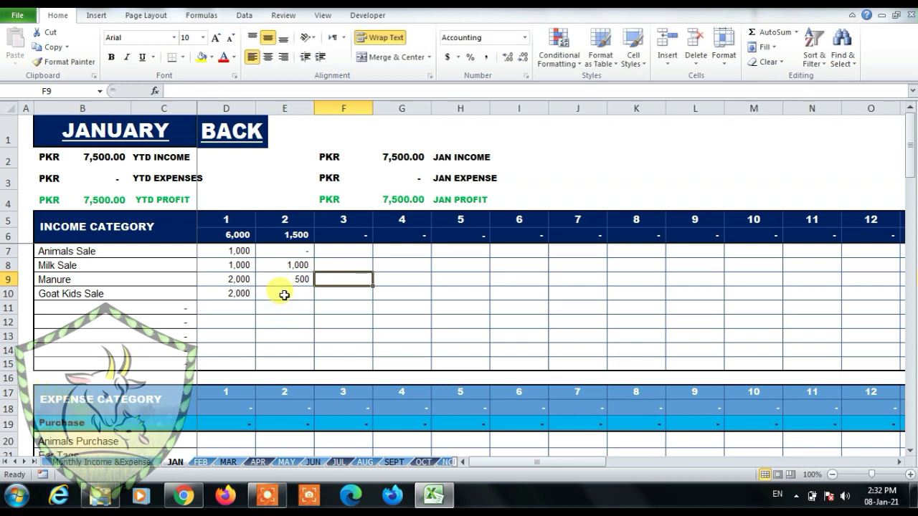
pyautogui.click(285, 294)
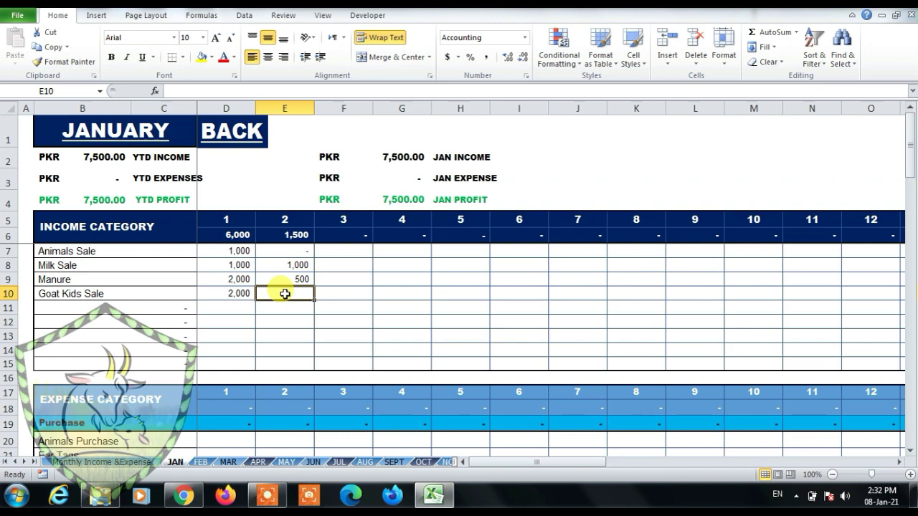
pyautogui.write('0')
pyautogui.press('Tab')
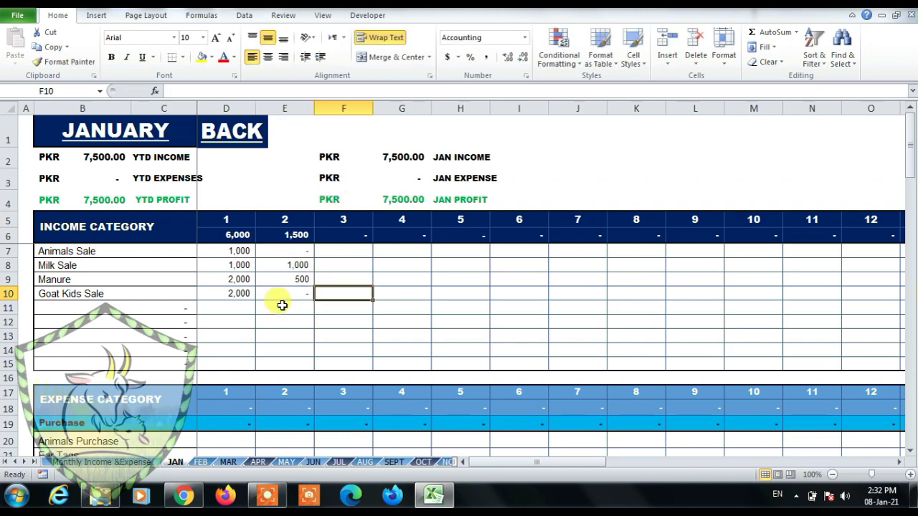
# Step: Check the day 2 Milk Sale and Manure entries against the monthly TOTAL column and the January income summary
pyautogui.click(280, 267)
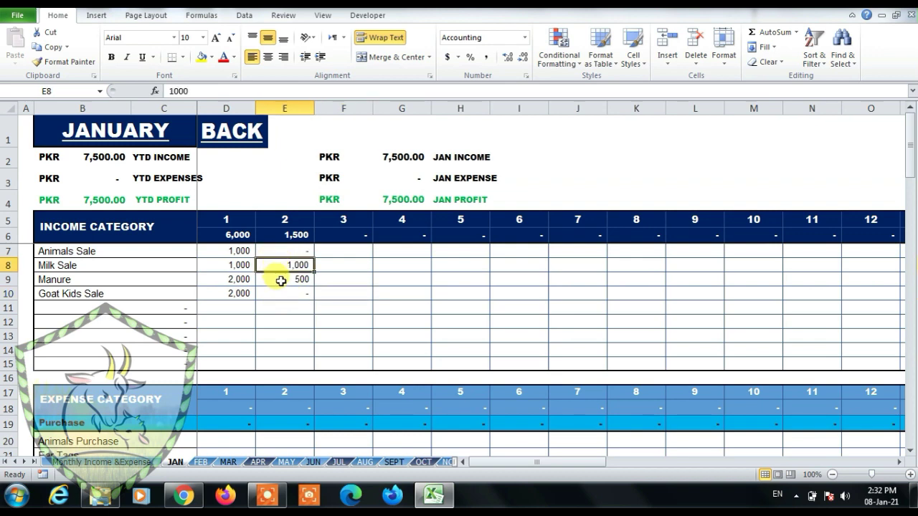
pyautogui.click(280, 281)
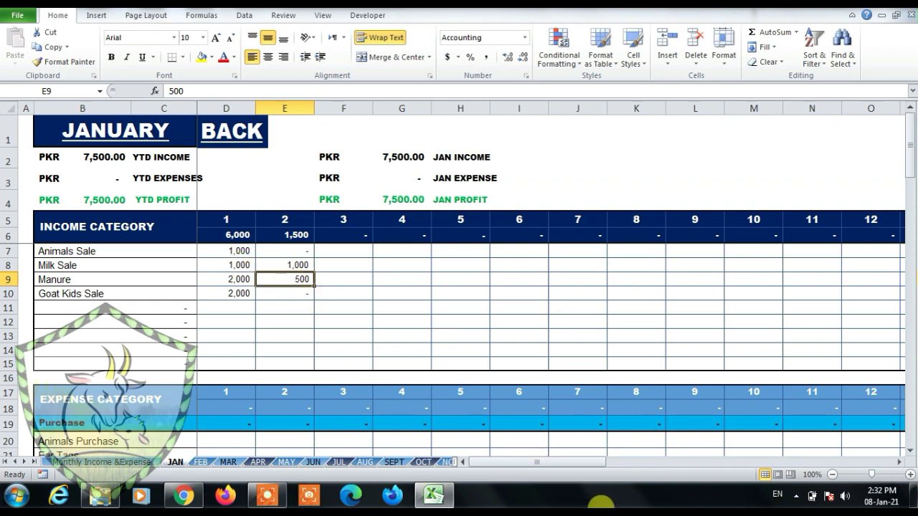
pyautogui.moveTo(590, 470); pyautogui.dragTo(873, 470)
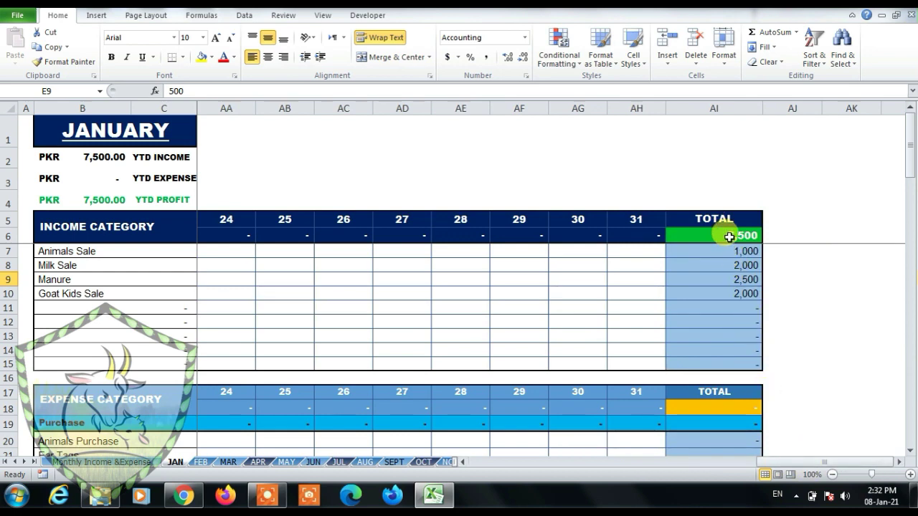
pyautogui.moveTo(809, 463); pyautogui.dragTo(502, 462)
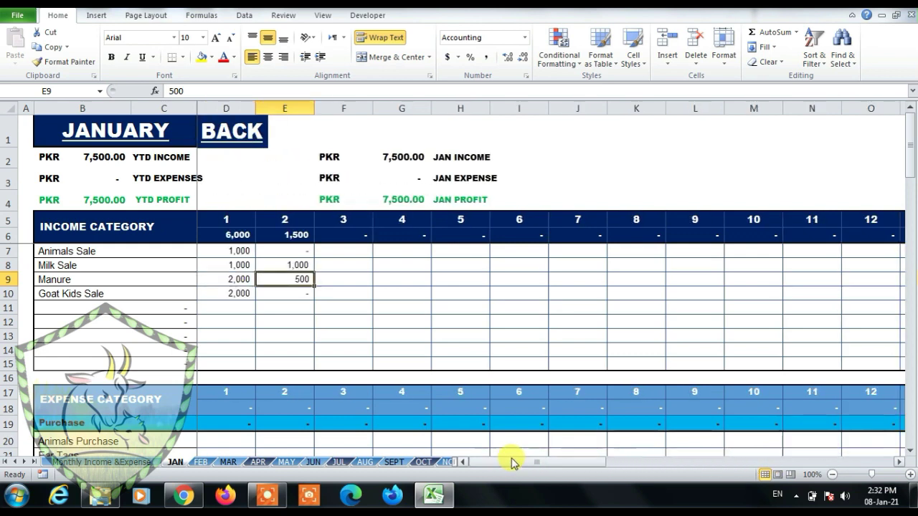
pyautogui.click(400, 157)
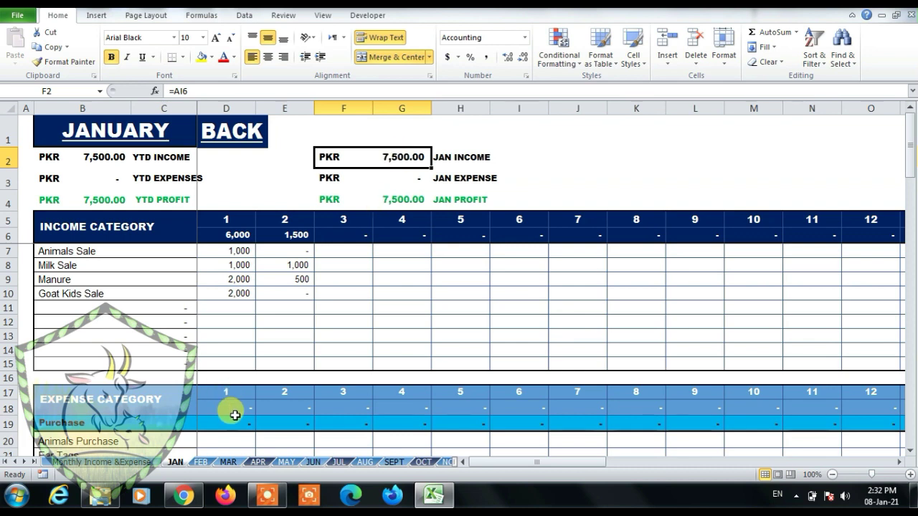
pyautogui.click(275, 318)
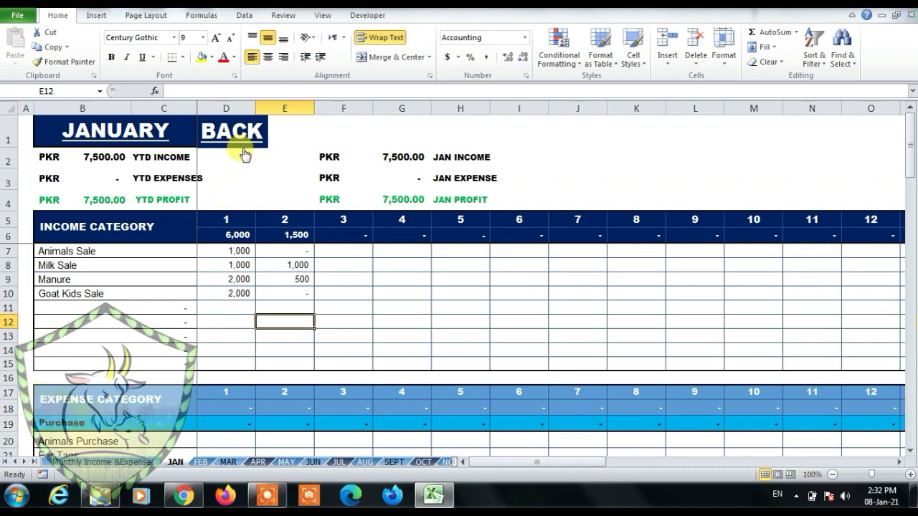
# Step: Return to the Monthly Income & Expense summary sheet and bring up its expense category section
pyautogui.click(541, 465)
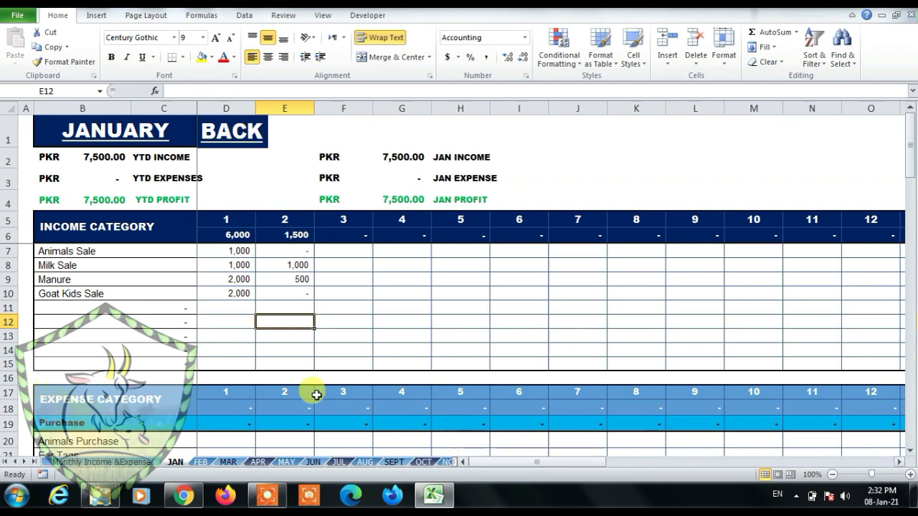
pyautogui.click(219, 138)
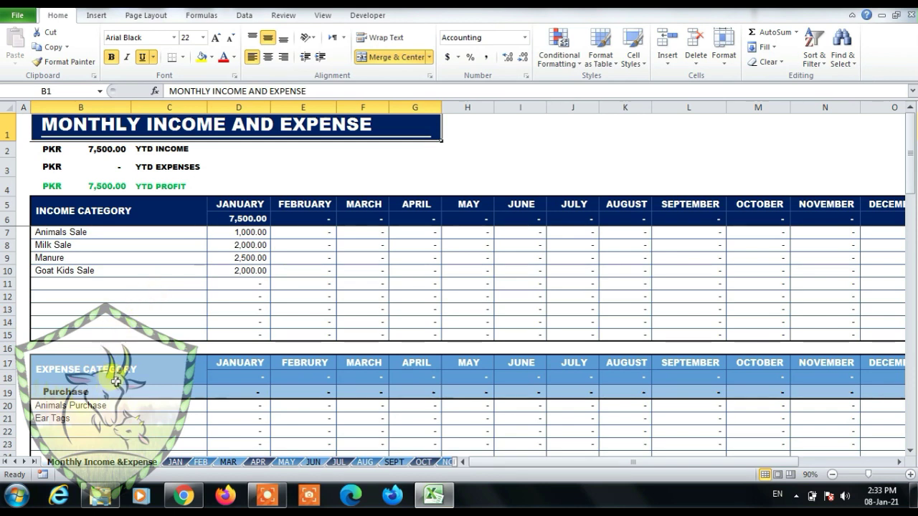
pyautogui.scroll(-2, 116, 382)
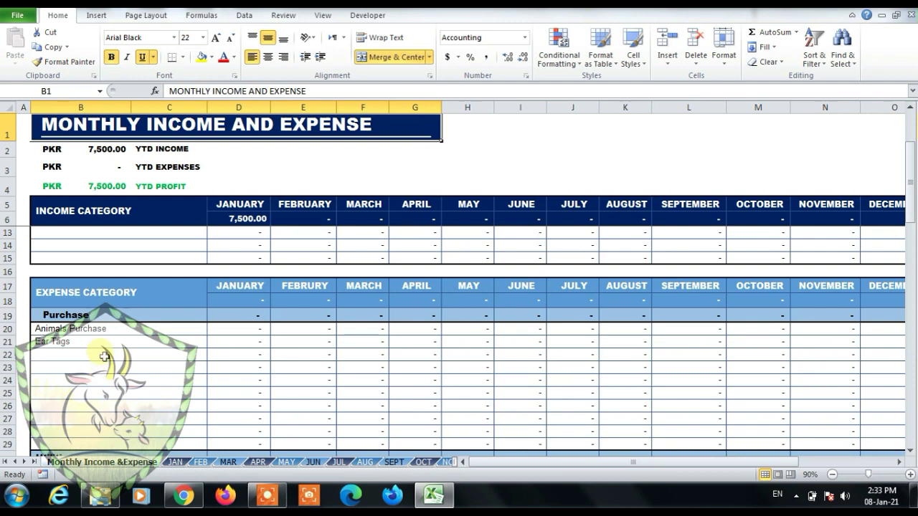
pyautogui.scroll(-1, 100, 351)
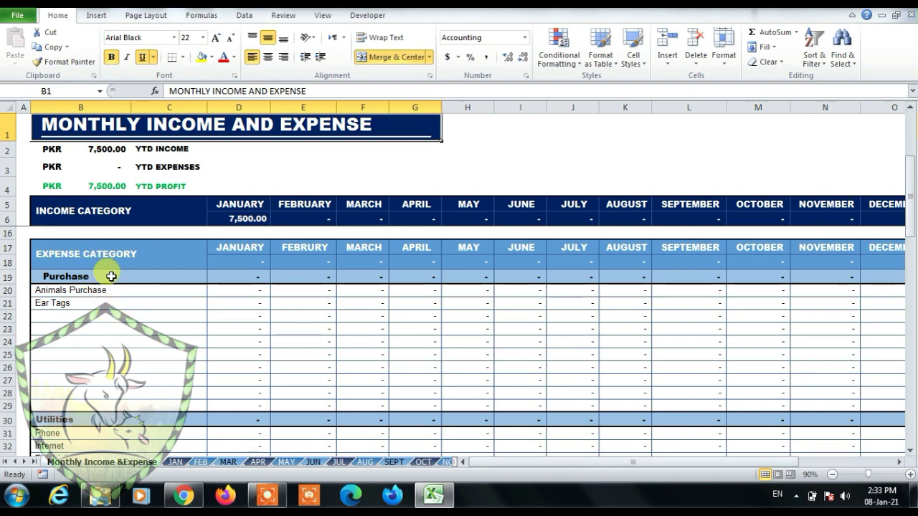
# Step: Examine the Animals Purchase and Ear Tags items under the Purchase expense heading
pyautogui.click(80, 295)
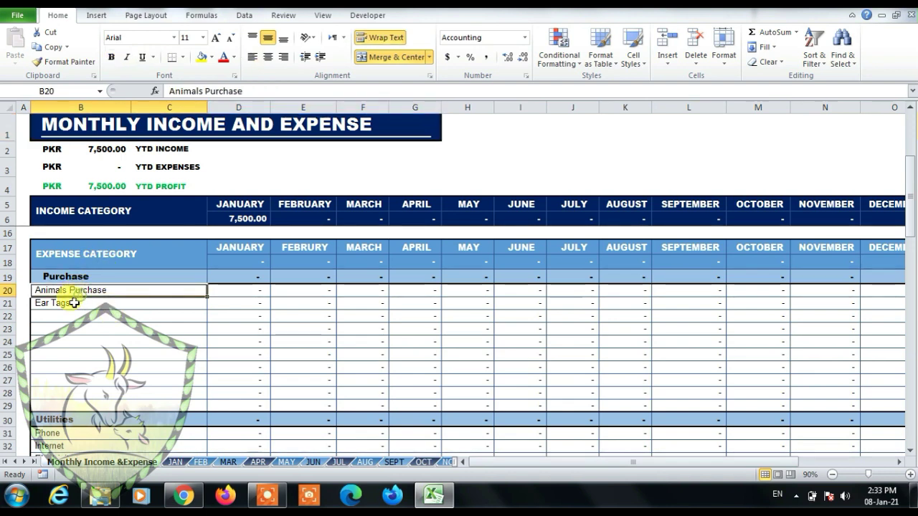
pyautogui.click(76, 303)
pyautogui.click(76, 290)
pyautogui.click(76, 302)
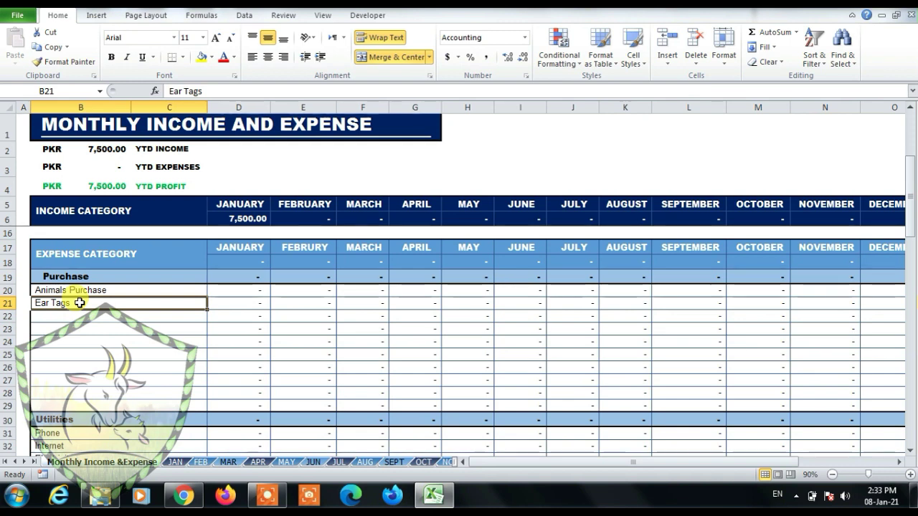
pyautogui.press('Up')
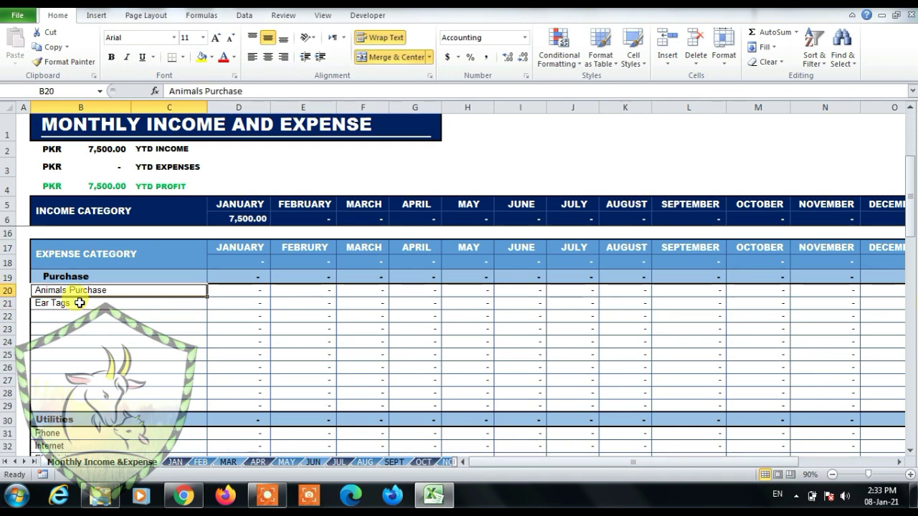
pyautogui.press('Down')
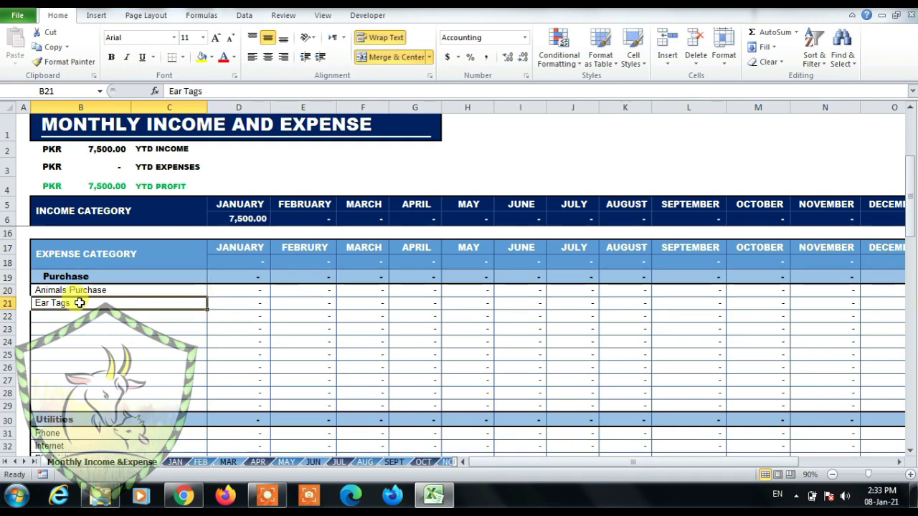
pyautogui.press('Up')
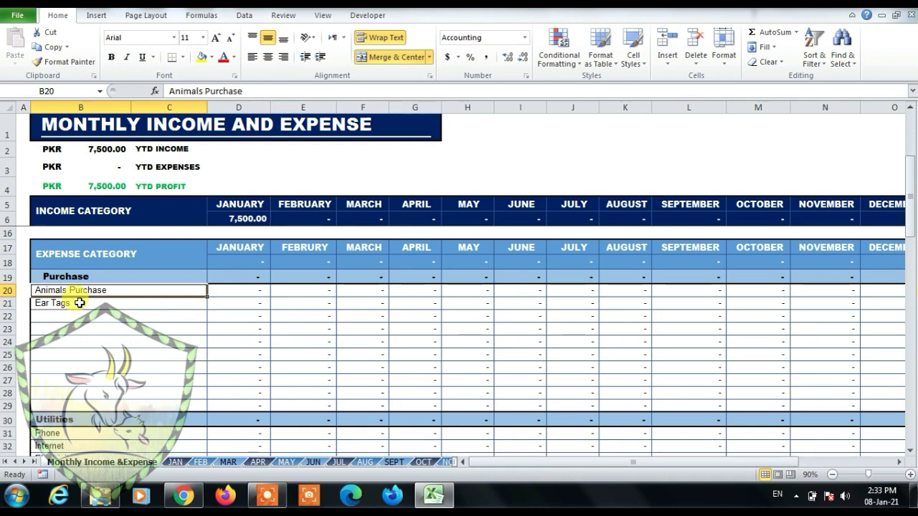
pyautogui.press('Down')
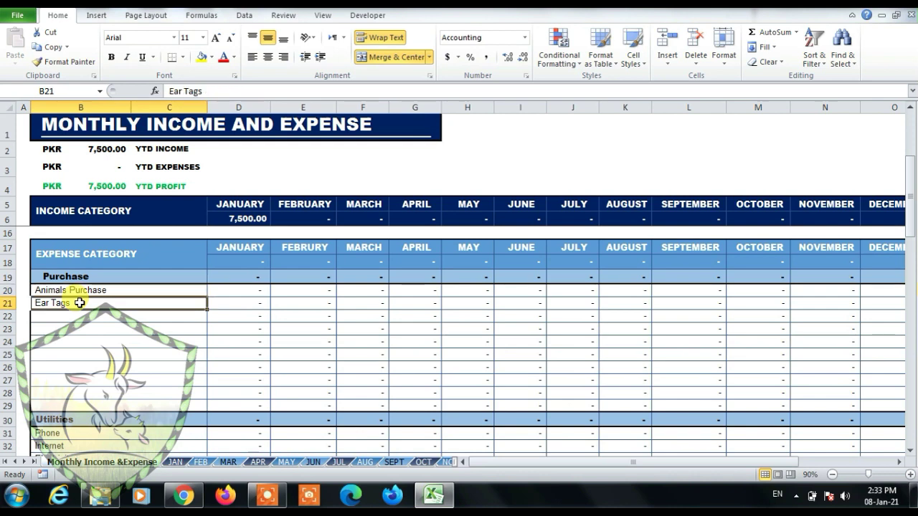
pyautogui.press('Up')
pyautogui.press('Up')
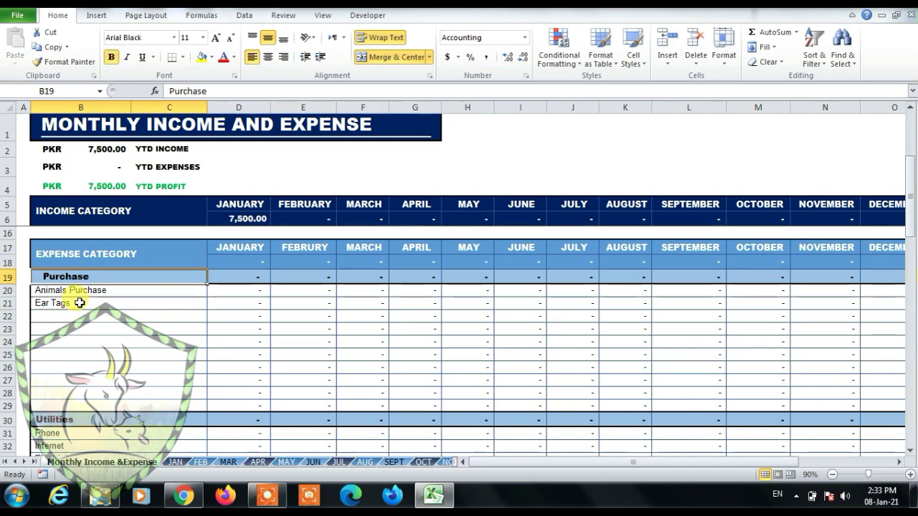
pyautogui.press('Down')
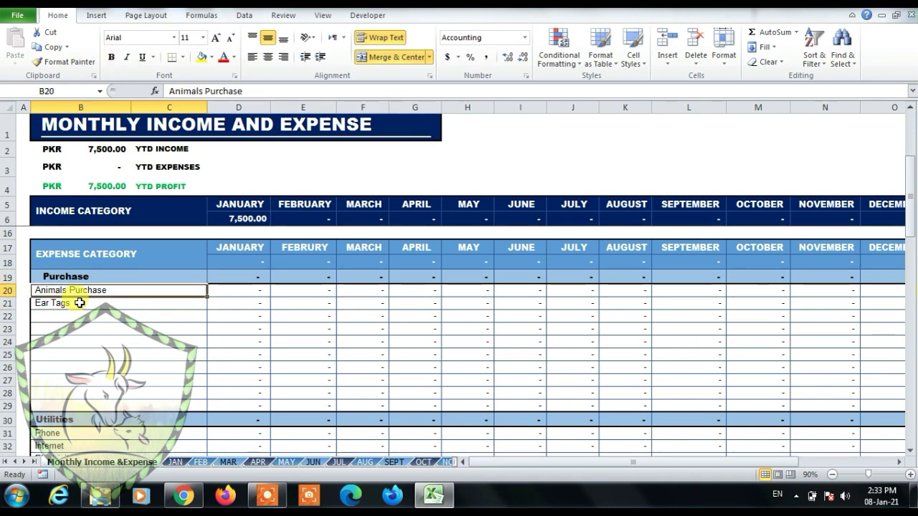
pyautogui.press('Down')
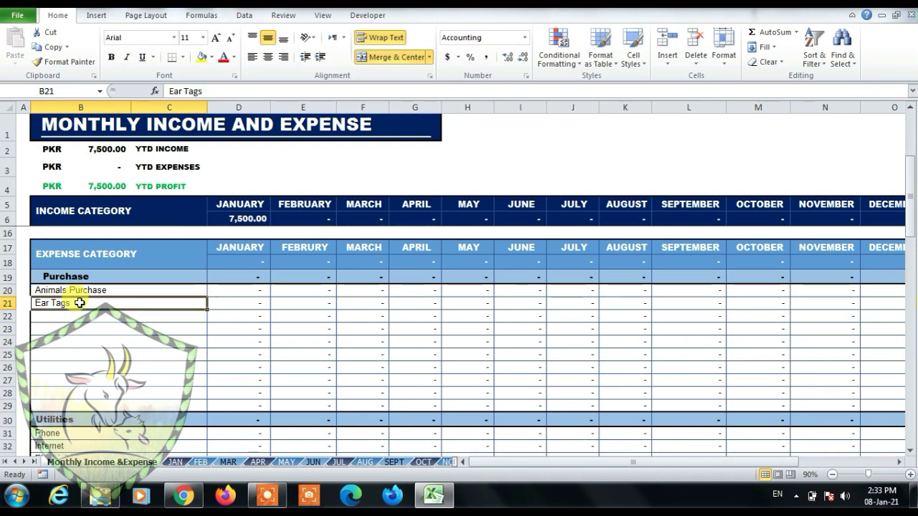
pyautogui.press('Down')
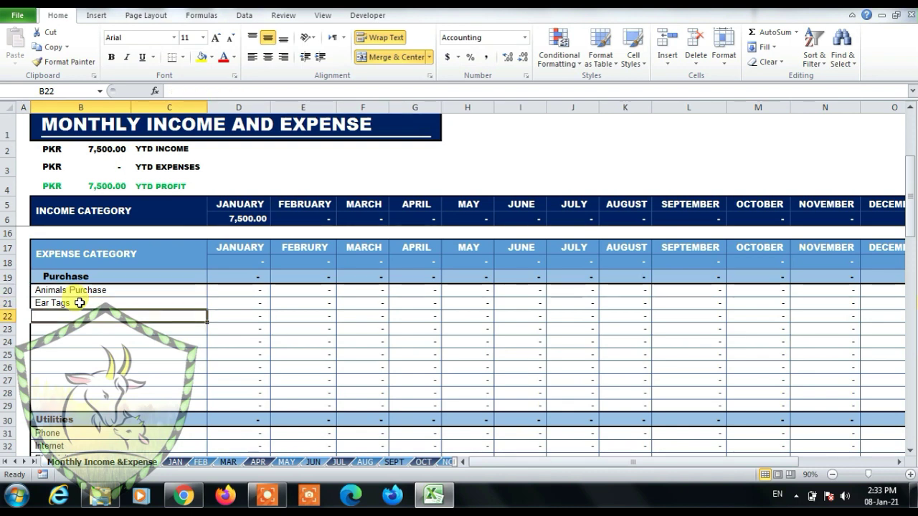
pyautogui.press('Up')
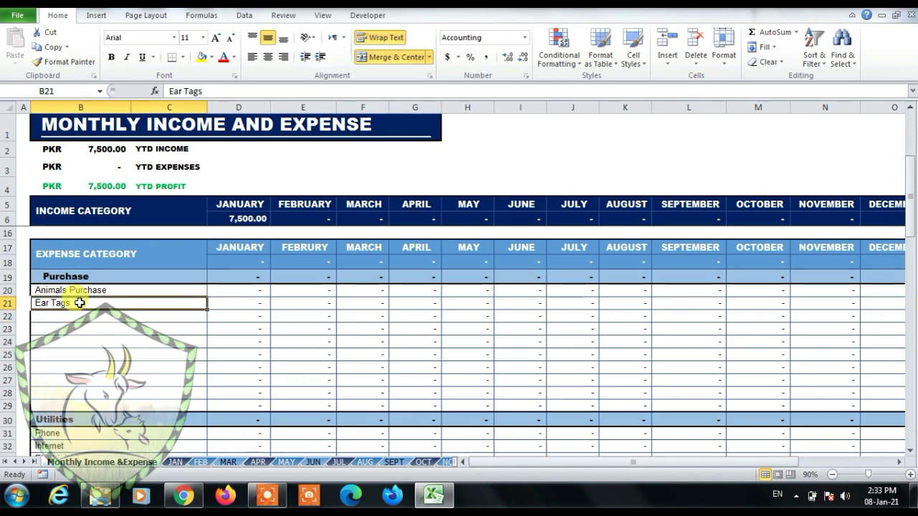
pyautogui.press('Up')
pyautogui.press('Down')
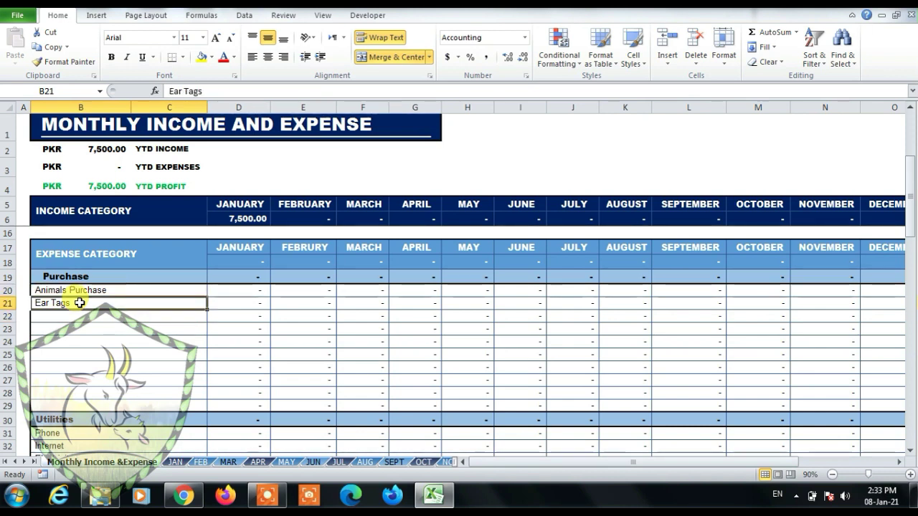
# Step: Look through the blank rows reserved under Purchase, continuing down to the Water item in Utilities
pyautogui.press('Down')
pyautogui.press('Down')
pyautogui.press('Down')
pyautogui.press('Down')
pyautogui.press('Down')
pyautogui.press('Down')
pyautogui.press('Down')
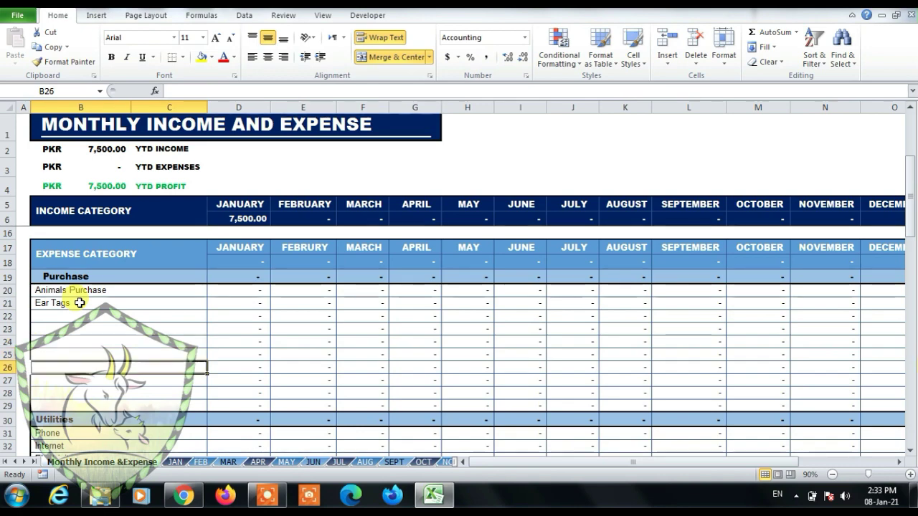
pyautogui.press('Down')
pyautogui.press('Down')
pyautogui.press('Down')
pyautogui.press('Down')
pyautogui.press('Down')
pyautogui.press('Down')
pyautogui.press('Down')
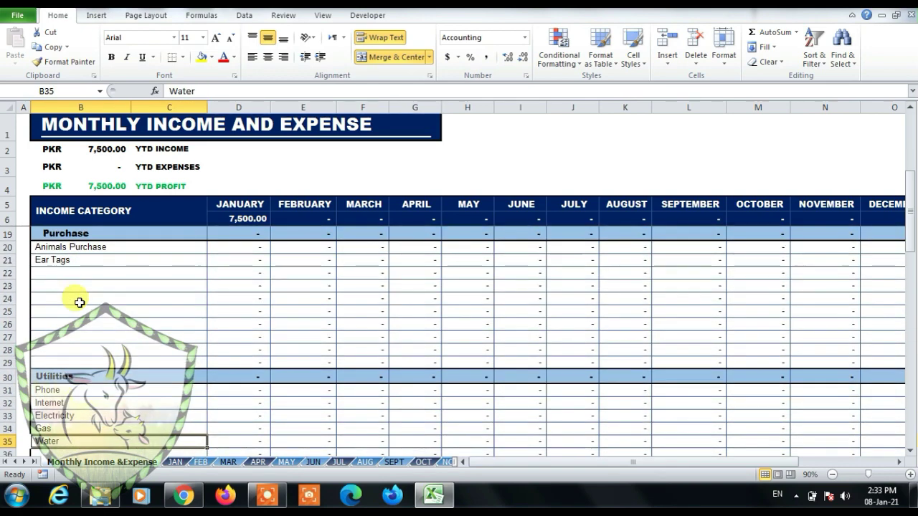
# Step: Examine the Utilities expense items one by one: Phone, Internet, Electricity, Gas and Water
pyautogui.click(102, 375)
pyautogui.scroll(-2, 102, 372)
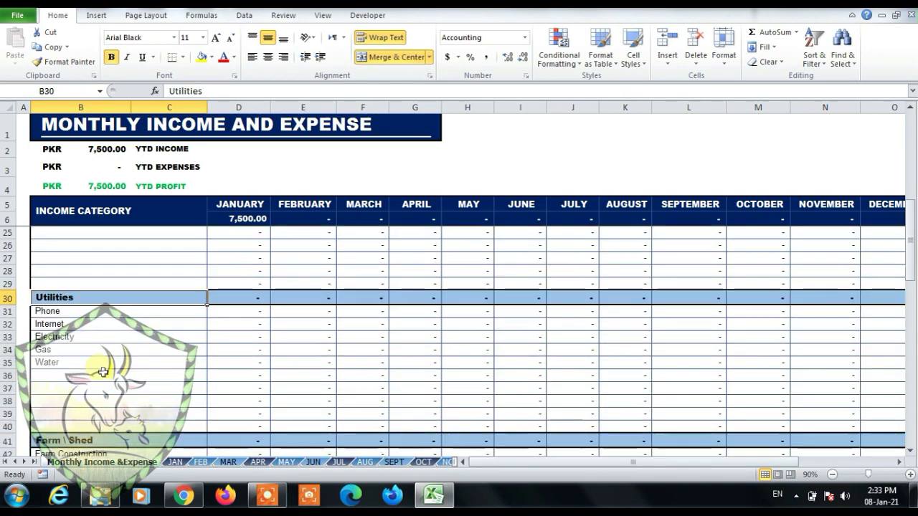
pyautogui.scroll(-1, 103, 371)
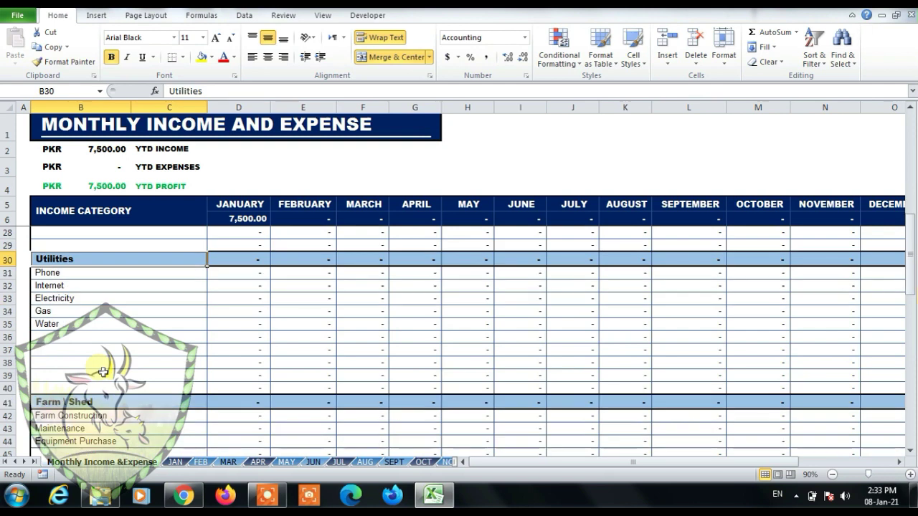
pyautogui.click(78, 275)
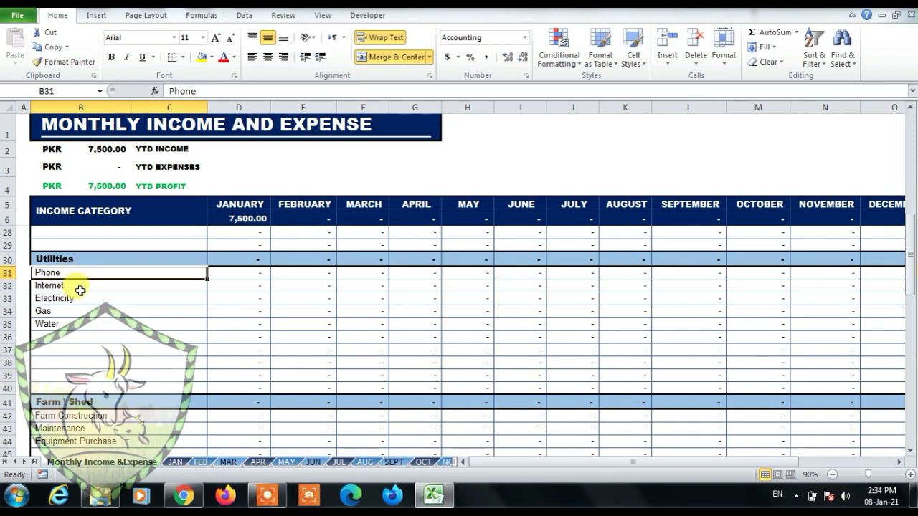
pyautogui.click(81, 289)
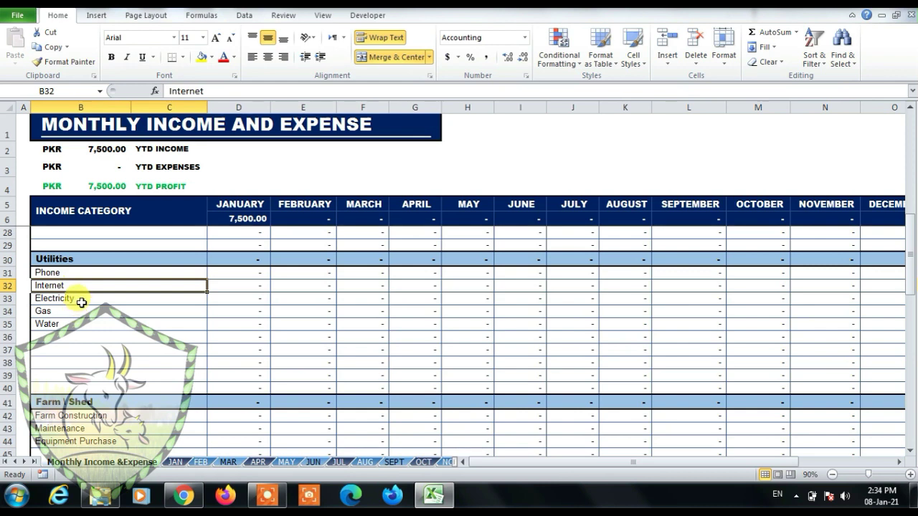
pyautogui.click(83, 299)
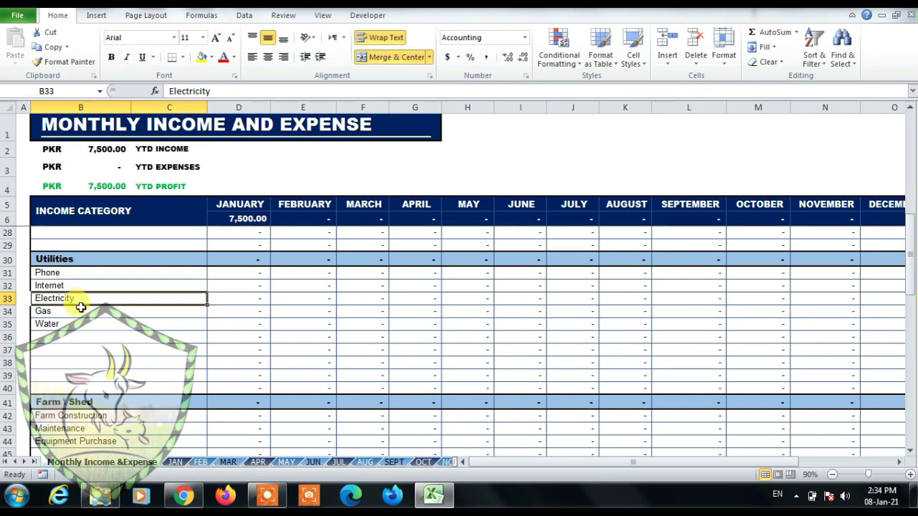
pyautogui.click(77, 313)
pyautogui.click(76, 323)
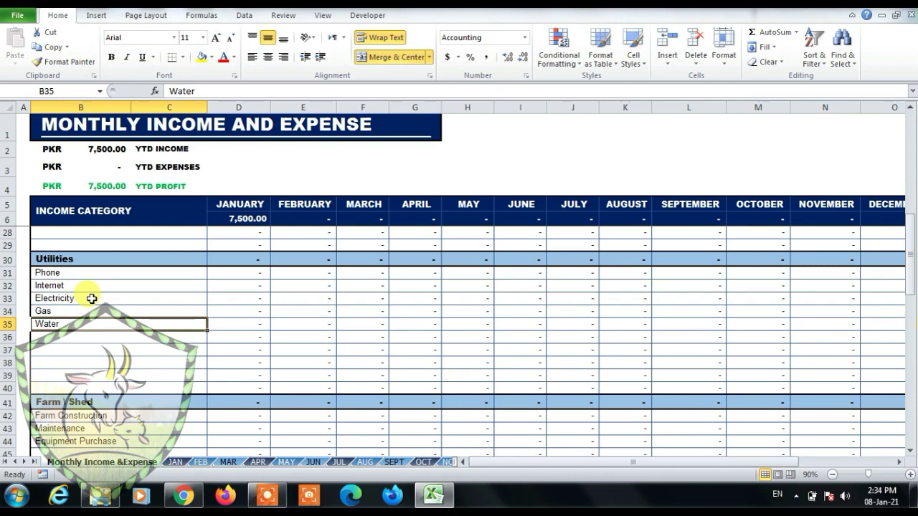
# Step: Examine the Farm Construction, Maintenance and Equipment Purchase items under the Farm \ Shed expense heading
pyautogui.scroll(-3, 93, 323)
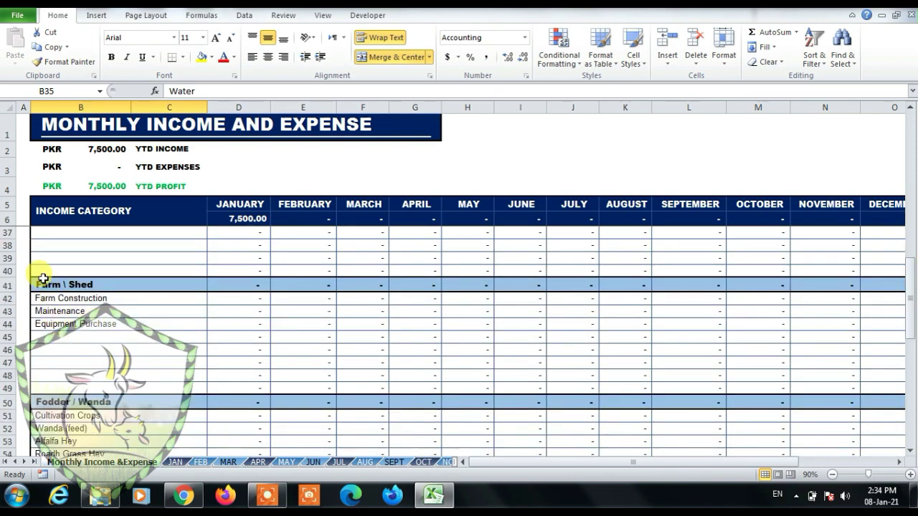
pyautogui.click(96, 301)
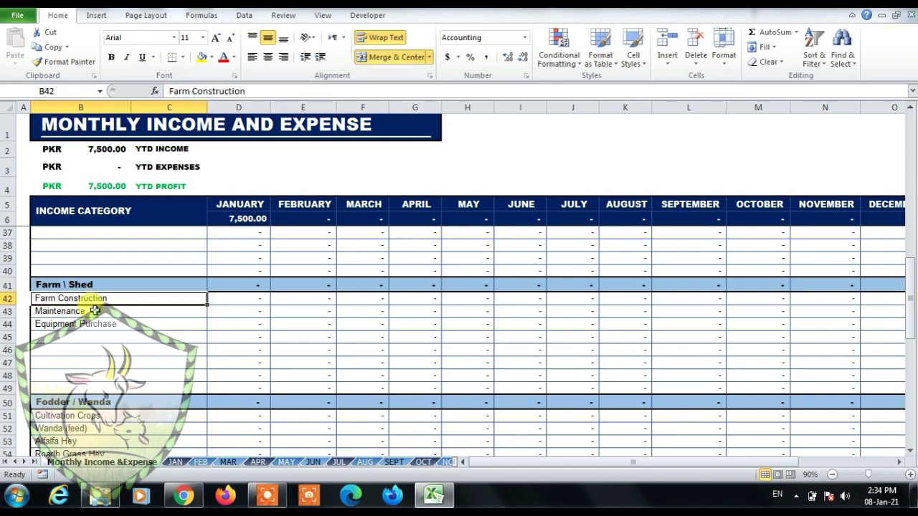
pyautogui.click(94, 311)
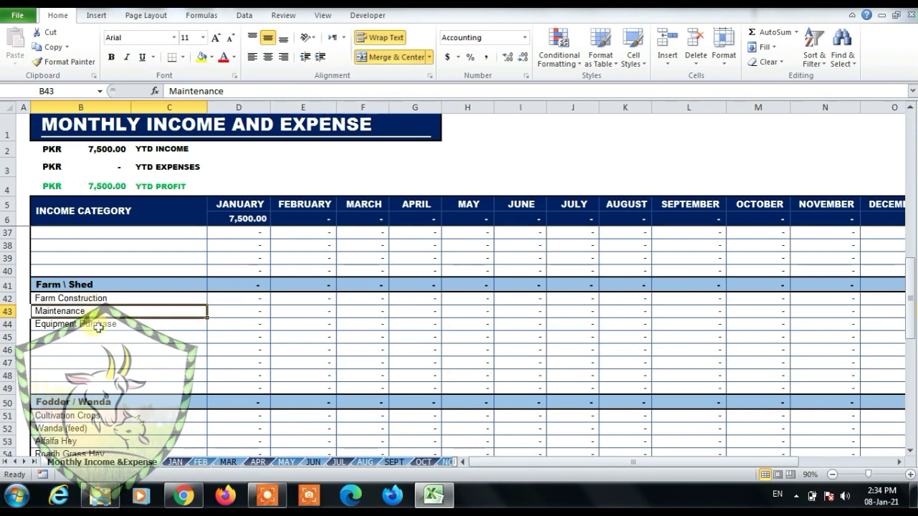
pyautogui.click(98, 326)
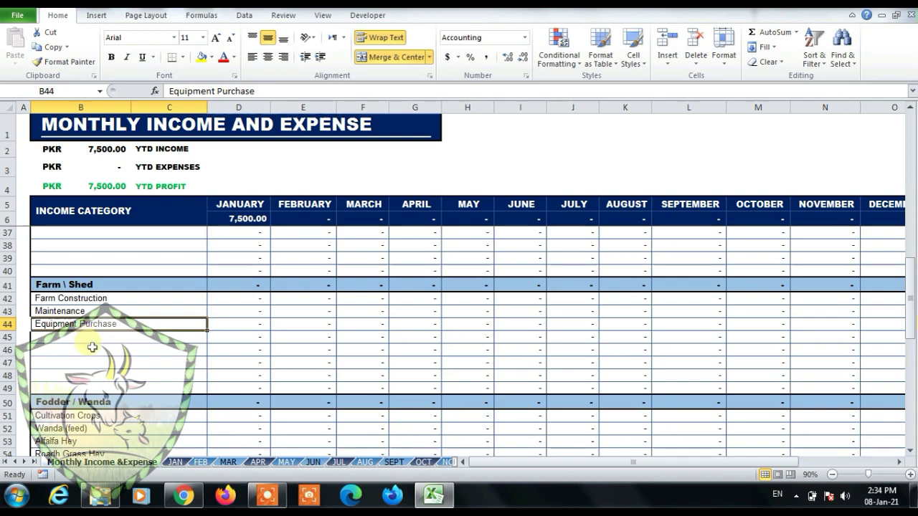
# Step: Examine the Fodder / Wanda expense items from Cultivation Crops and Wanda (feed) through Green Fodder and Labour
pyautogui.scroll(-2, 92, 347)
pyautogui.scroll(-2, 92, 347)
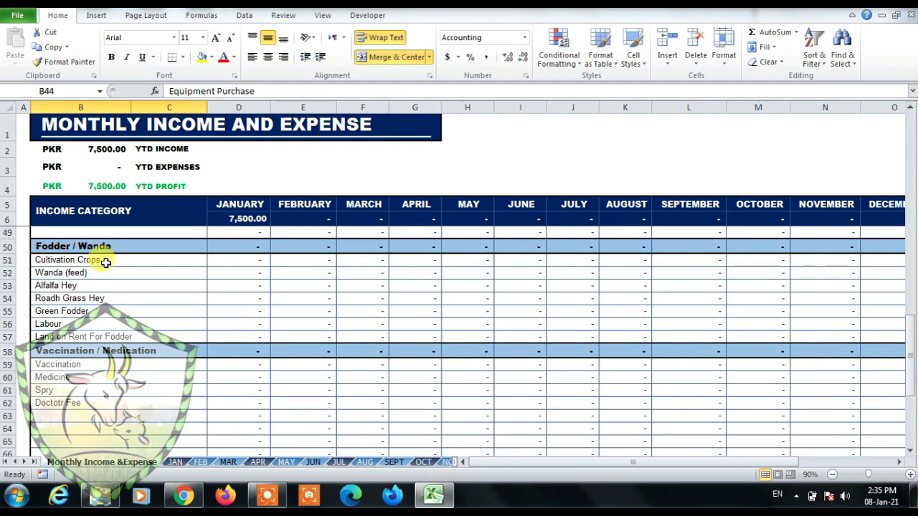
pyautogui.click(106, 262)
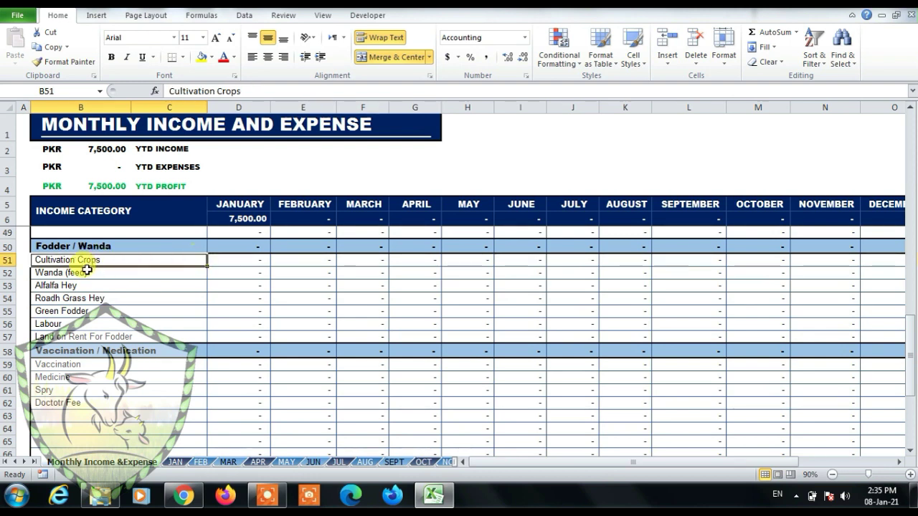
pyautogui.click(100, 276)
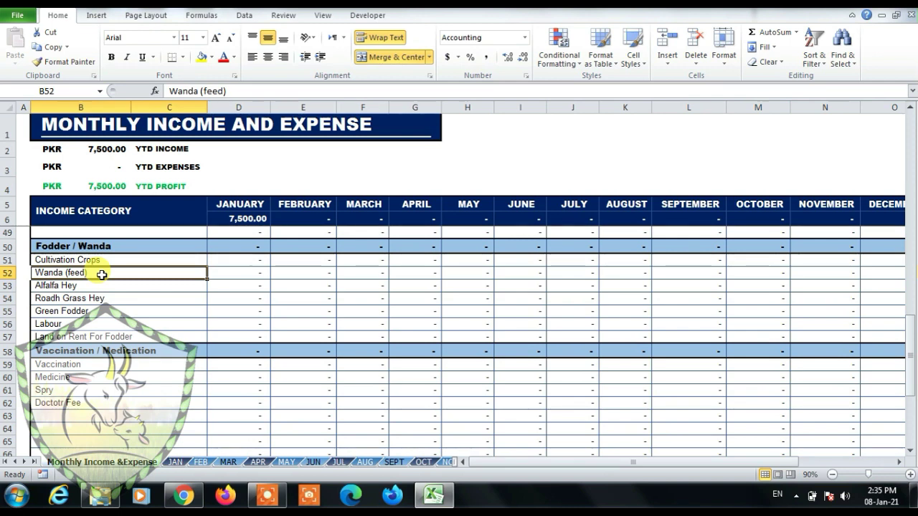
pyautogui.click(96, 287)
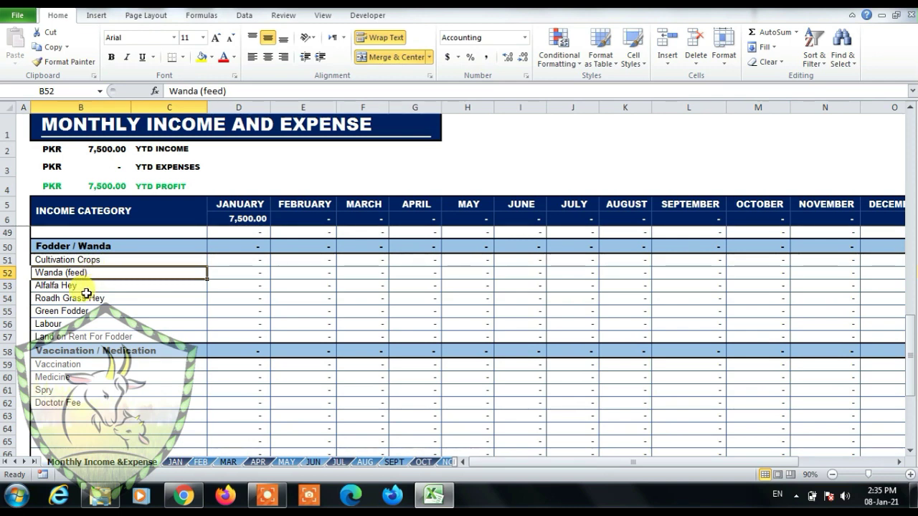
pyautogui.click(97, 298)
pyautogui.click(99, 311)
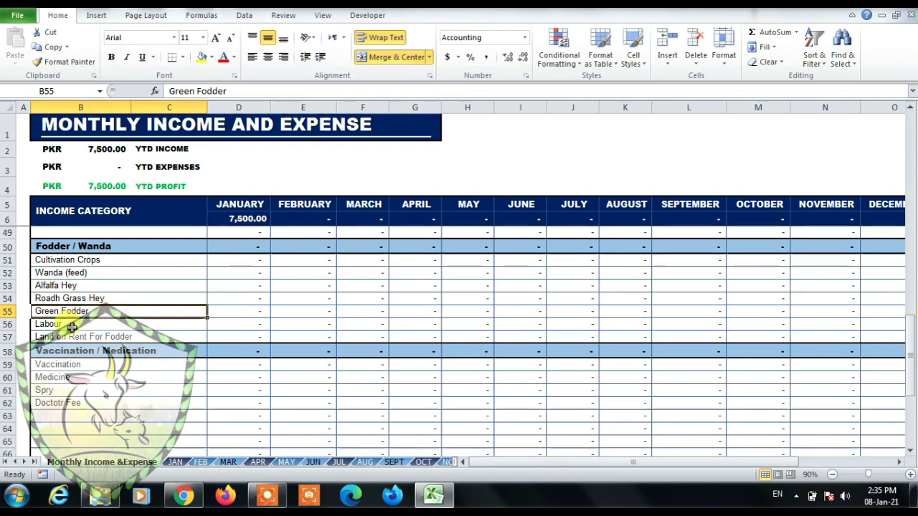
pyautogui.click(71, 327)
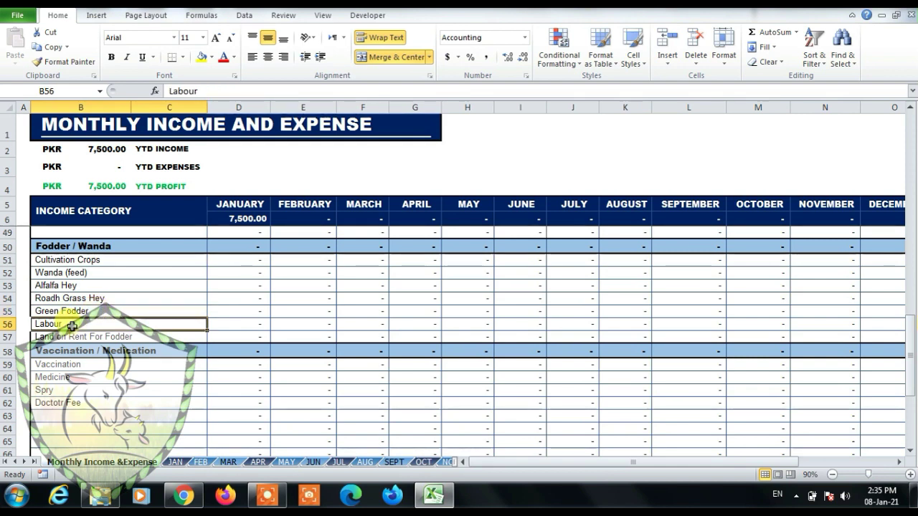
# Step: Examine the Vaccination / Medication expense items one by one: Vaccination, Medicine, Spry and Doctotr Fee
pyautogui.scroll(-1, 68, 328)
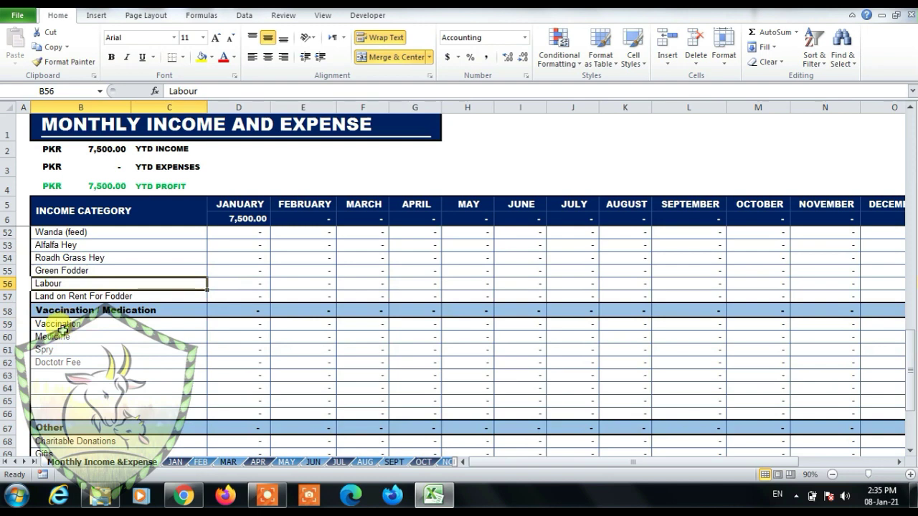
pyautogui.scroll(-1, 152, 343)
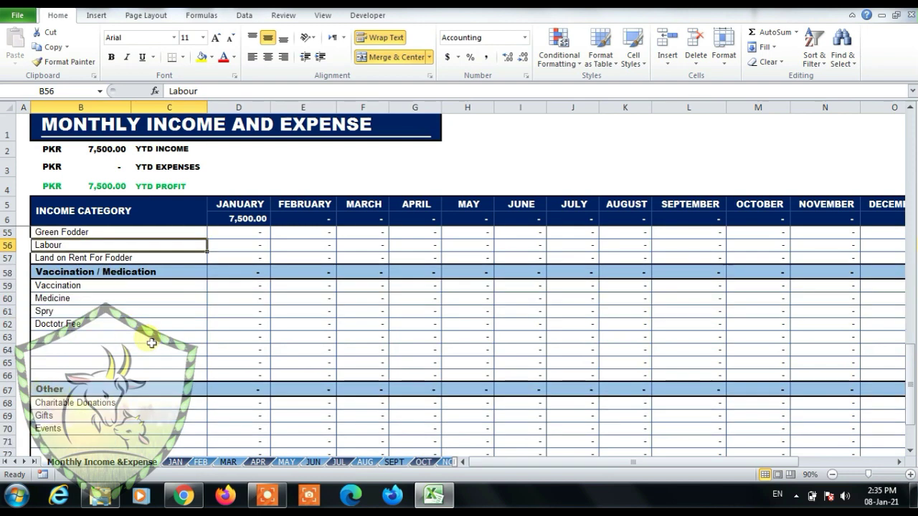
pyautogui.click(96, 289)
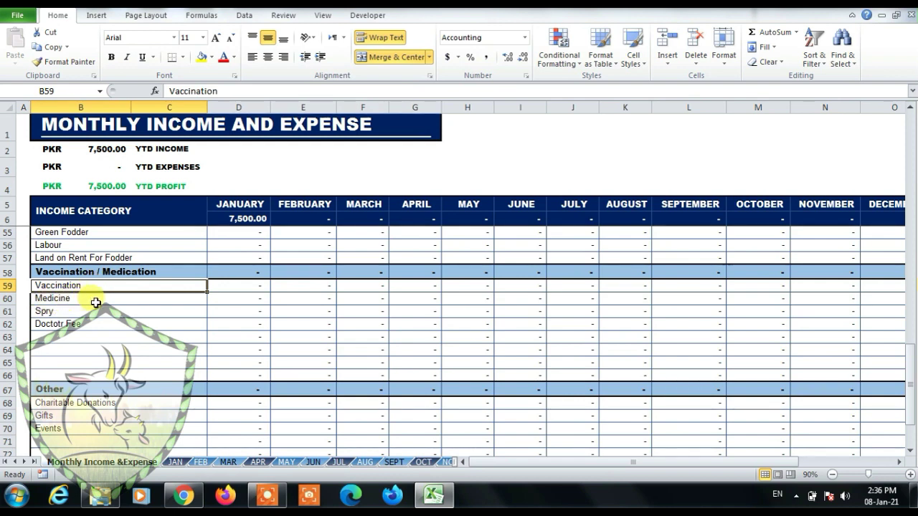
pyautogui.click(94, 301)
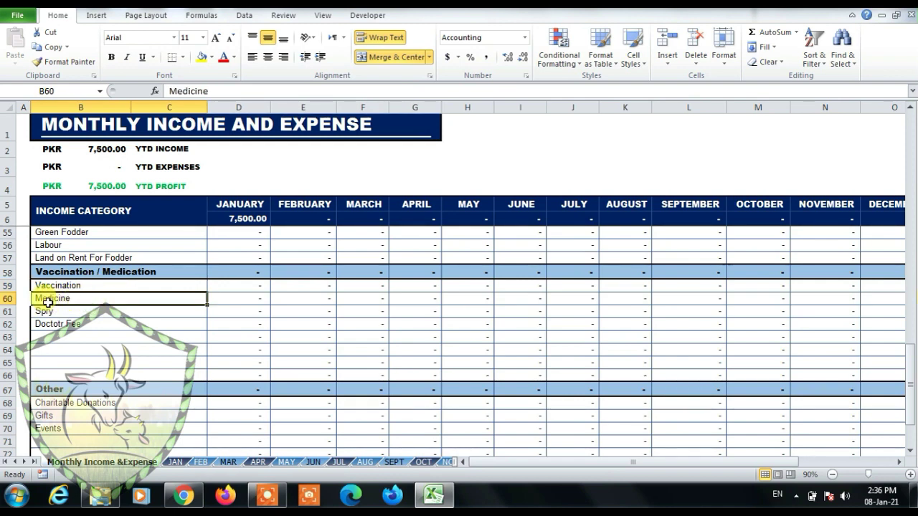
pyautogui.click(70, 286)
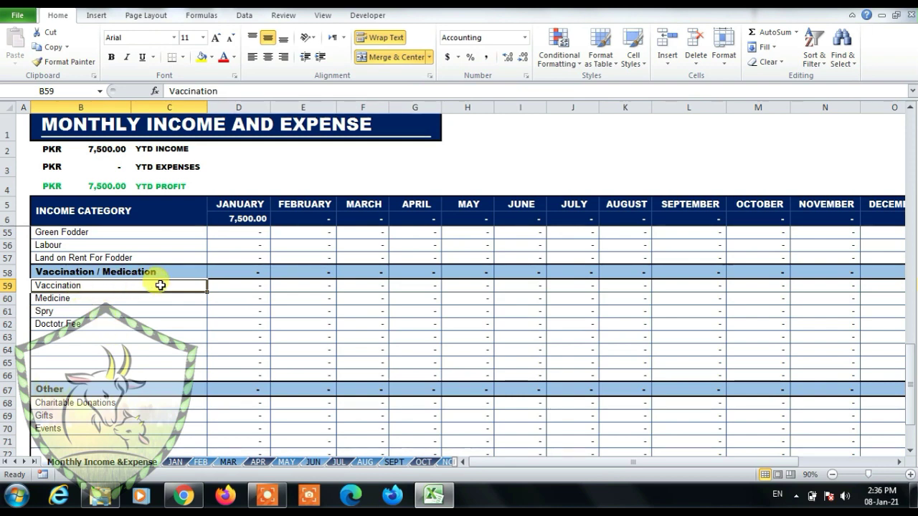
pyautogui.click(83, 313)
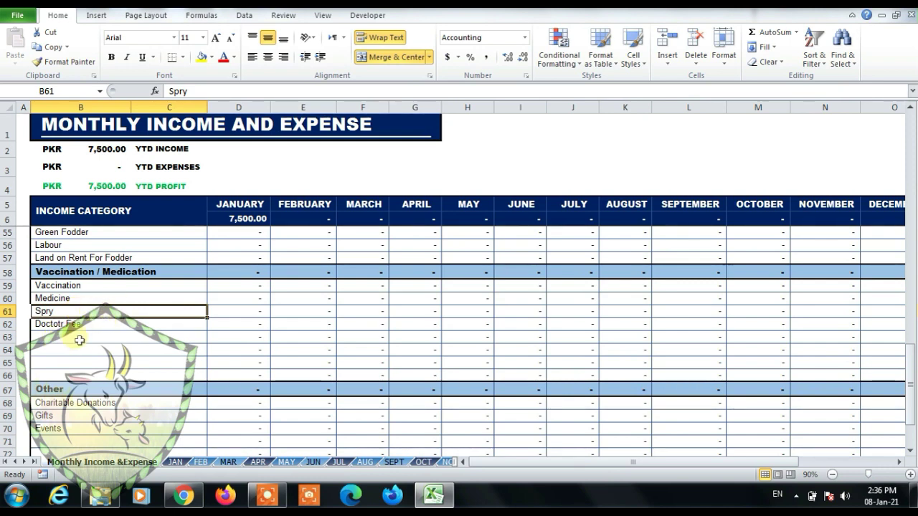
pyautogui.click(87, 327)
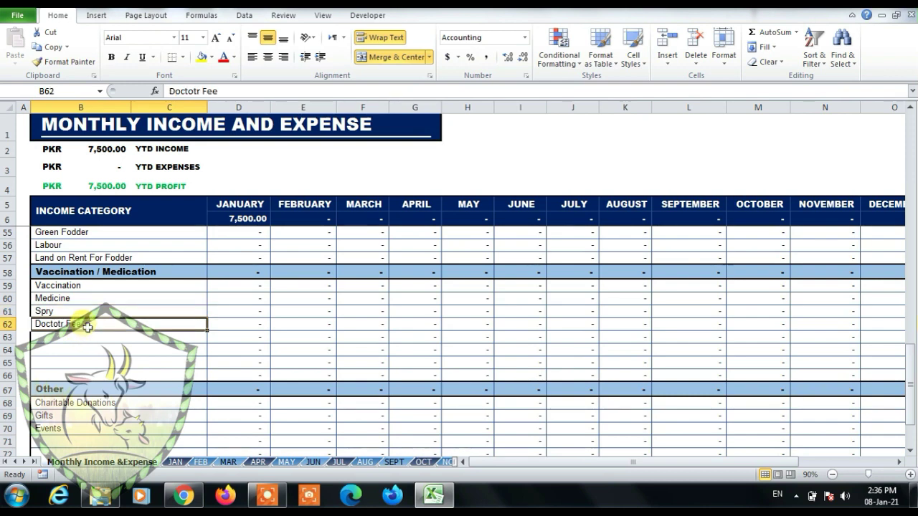
pyautogui.scroll(2, 87, 326)
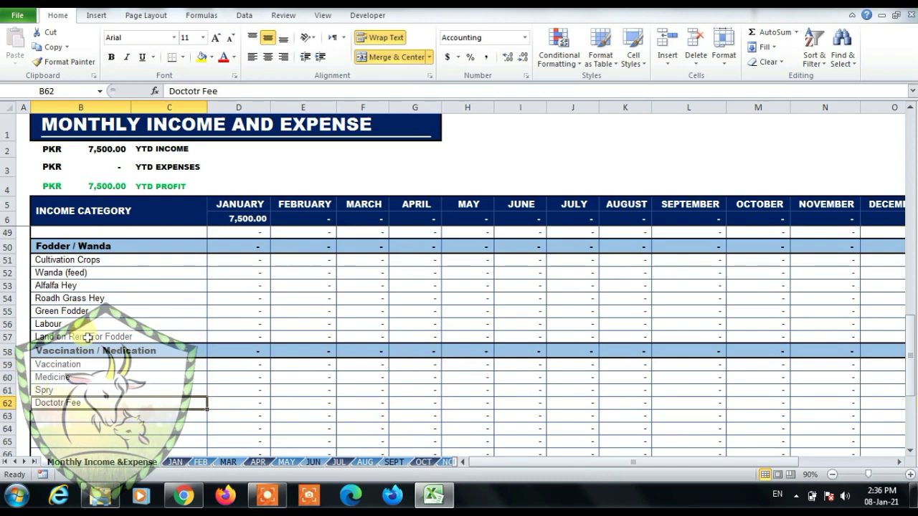
pyautogui.scroll(-2, 86, 337)
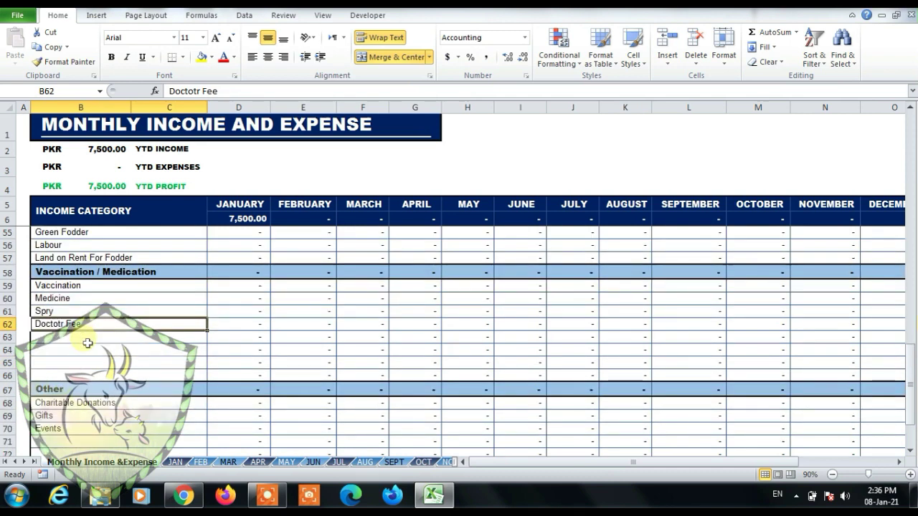
# Step: Examine the Other expense heading with its Charitable Donations, Gifts and Events items and the blank rows beneath
pyautogui.scroll(-2, 91, 340)
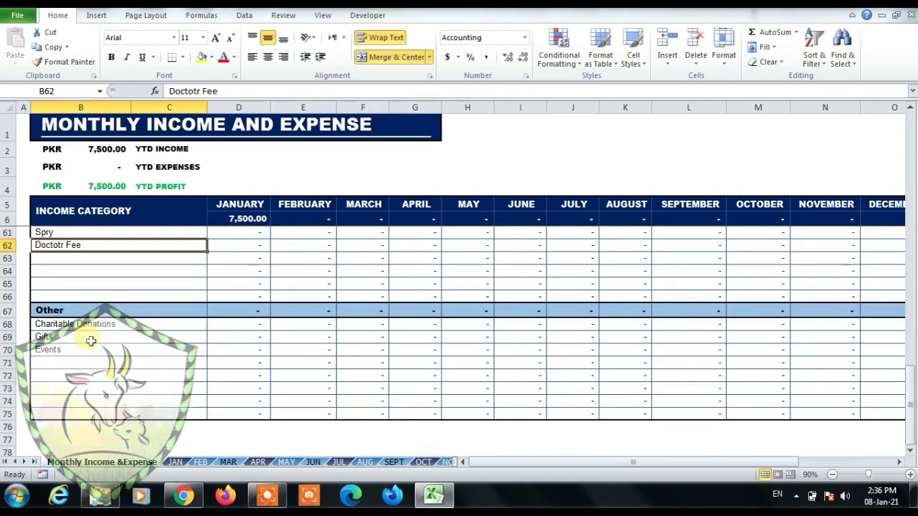
pyautogui.click(91, 310)
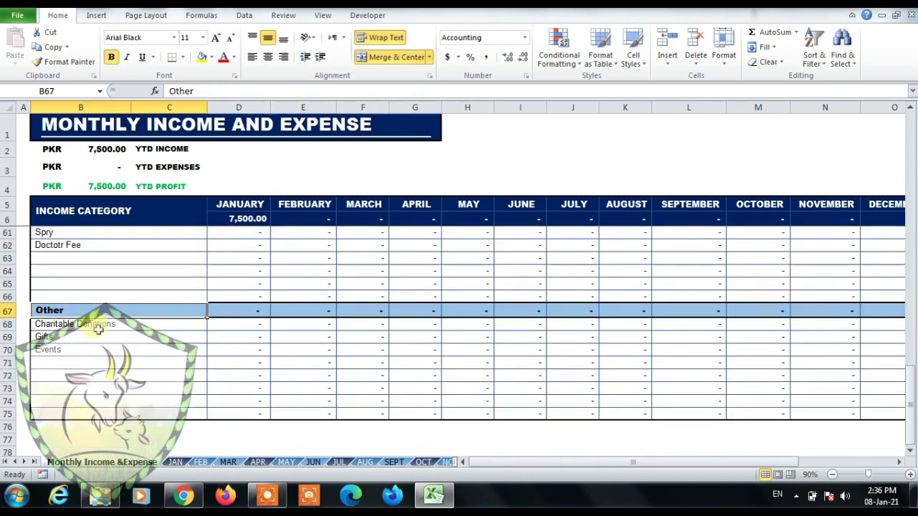
pyautogui.click(93, 332)
pyautogui.click(92, 310)
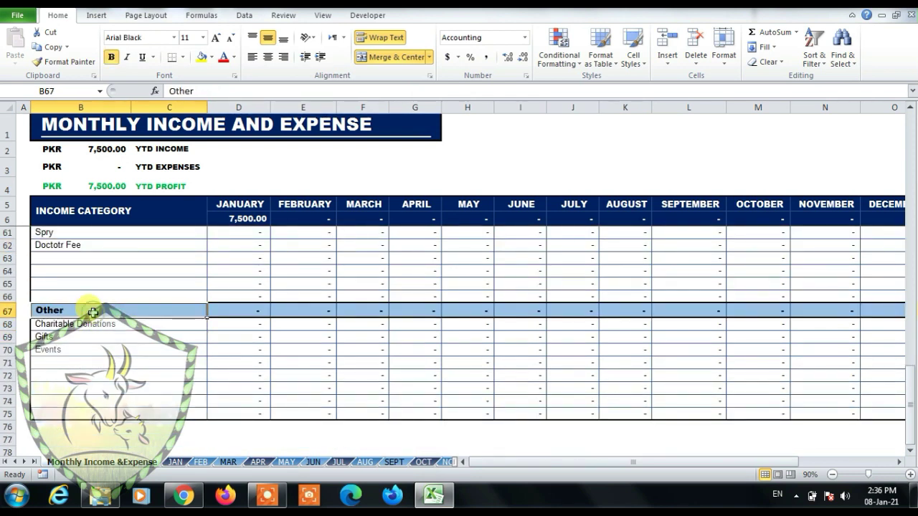
pyautogui.click(83, 377)
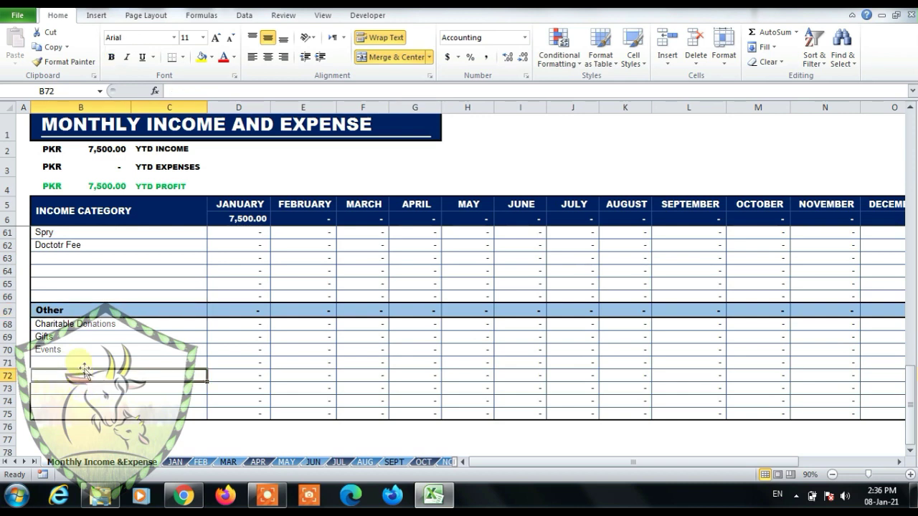
pyautogui.click(92, 329)
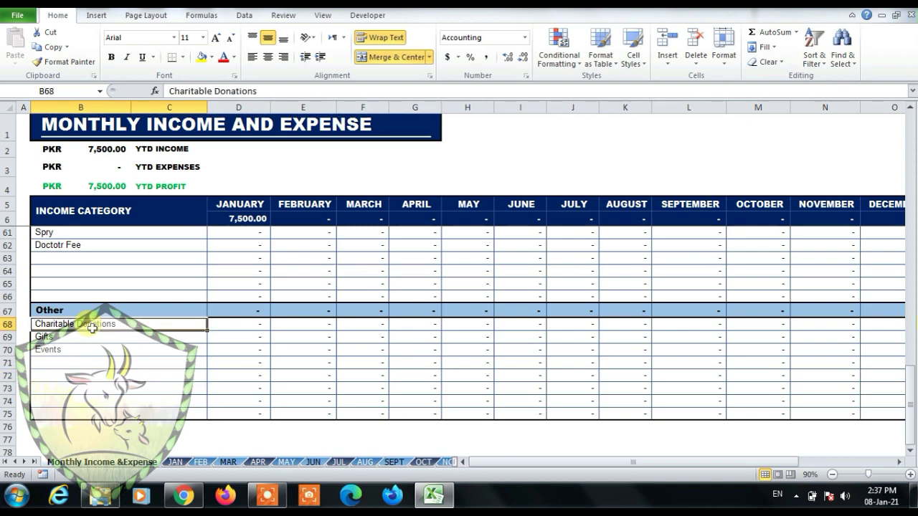
pyautogui.click(89, 338)
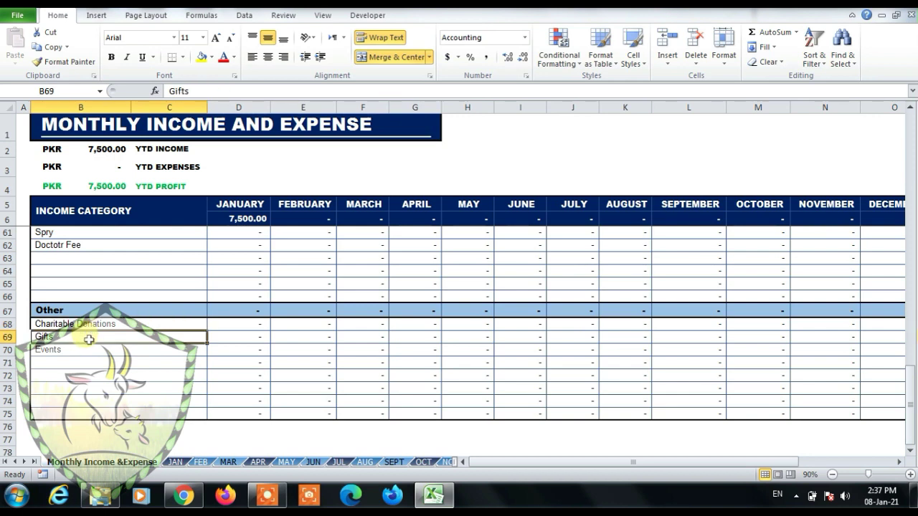
pyautogui.click(84, 351)
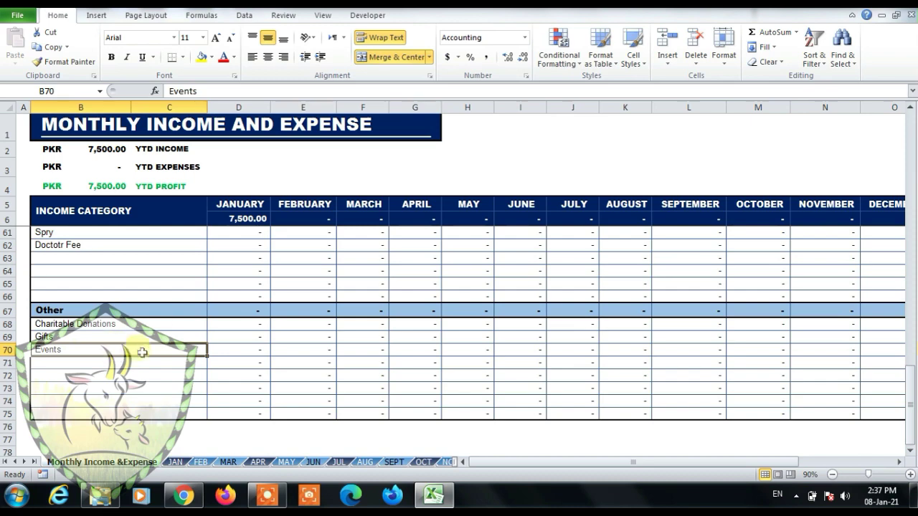
# Step: On the JAN sheet, enter 5000 as the day 1 Animals Purchase expense under Purchase
pyautogui.scroll(18, 218, 292)
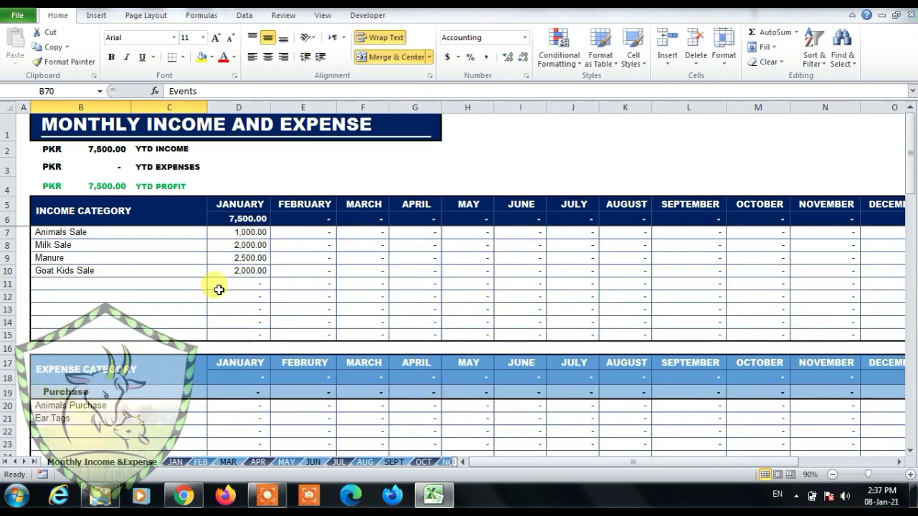
pyautogui.scroll(-3, 219, 289)
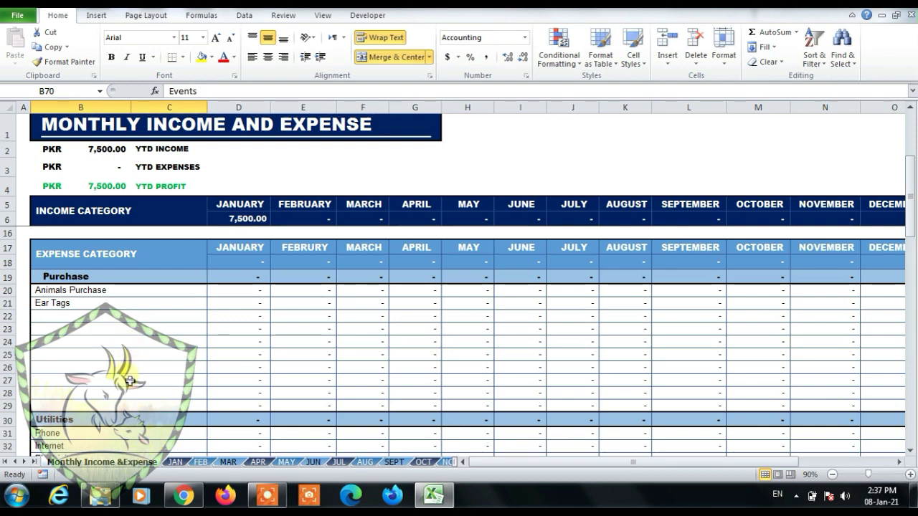
pyautogui.click(176, 463)
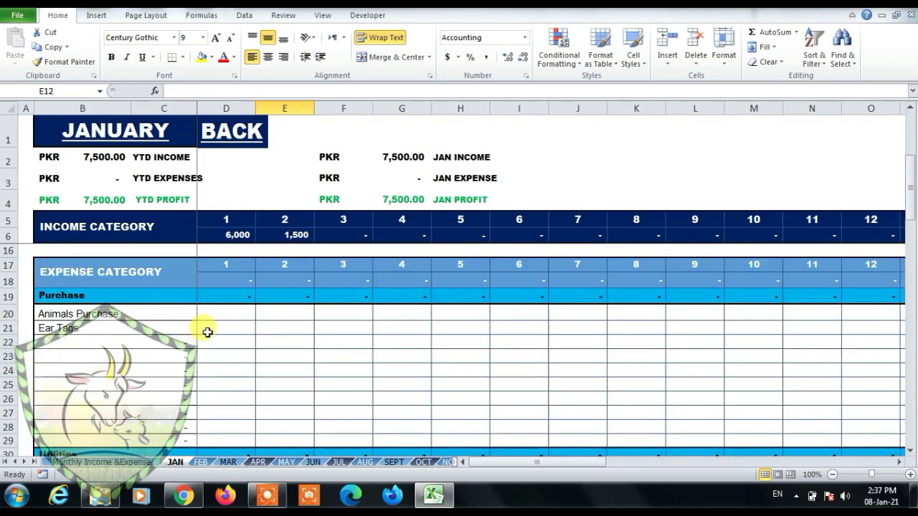
pyautogui.click(224, 317)
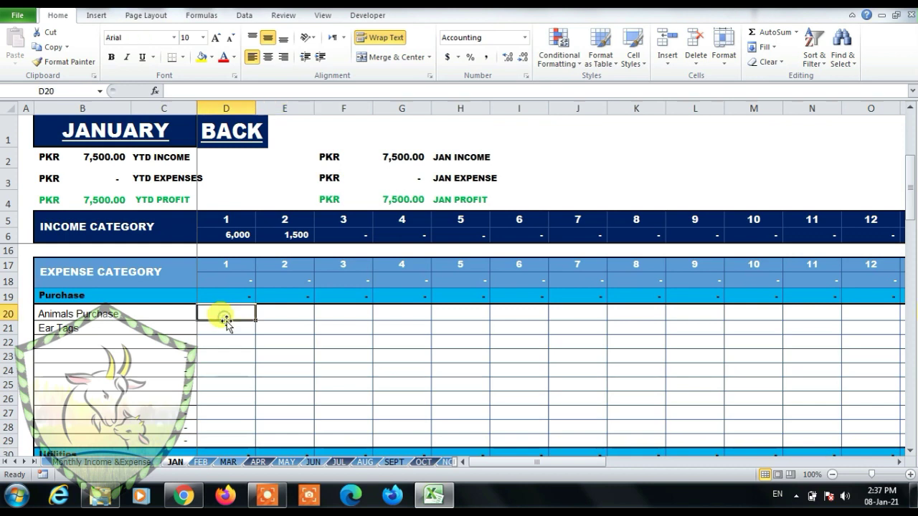
pyautogui.write('5000')
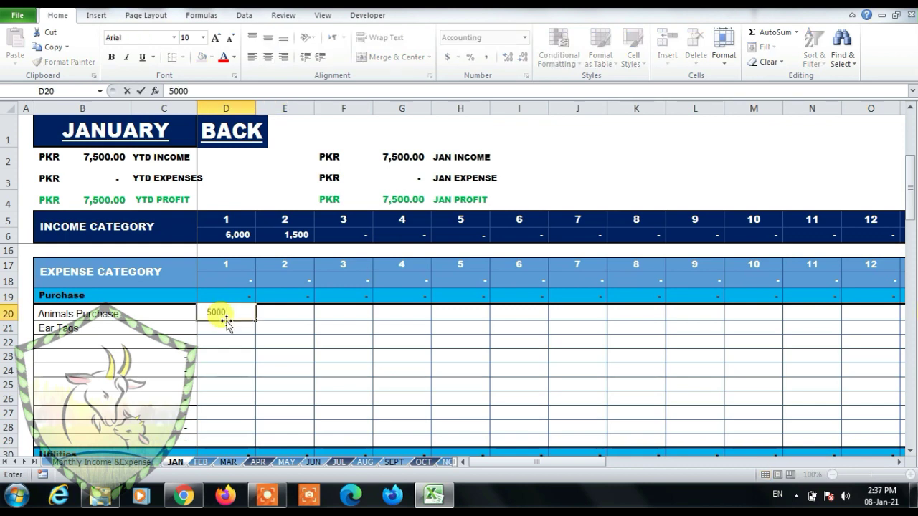
pyautogui.press('Tab')
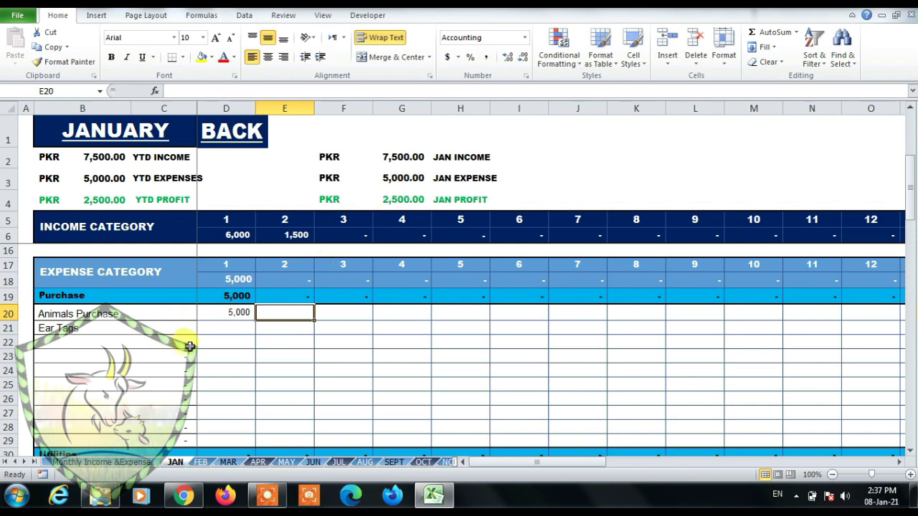
# Step: Enter 1000 as the day 1 Ear Tags expense under Purchase and check the January expense total
pyautogui.doubleClick(242, 328)
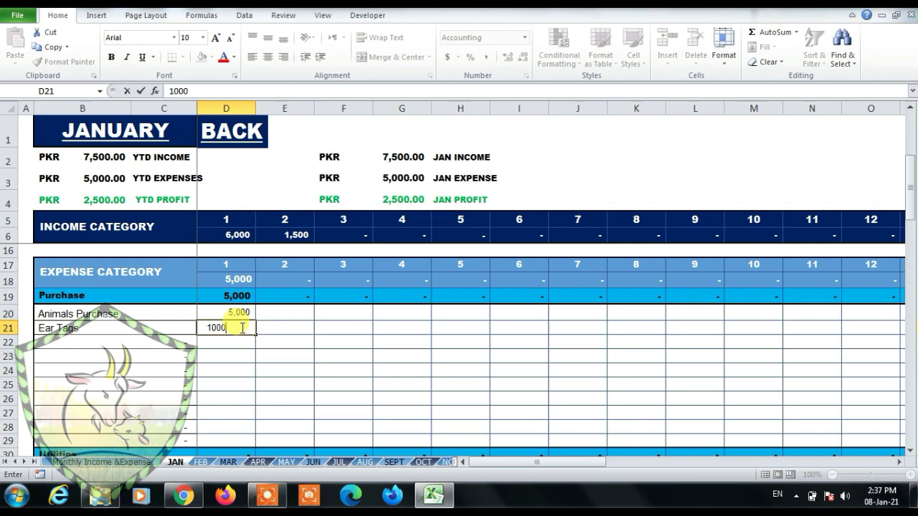
pyautogui.press('Tab')
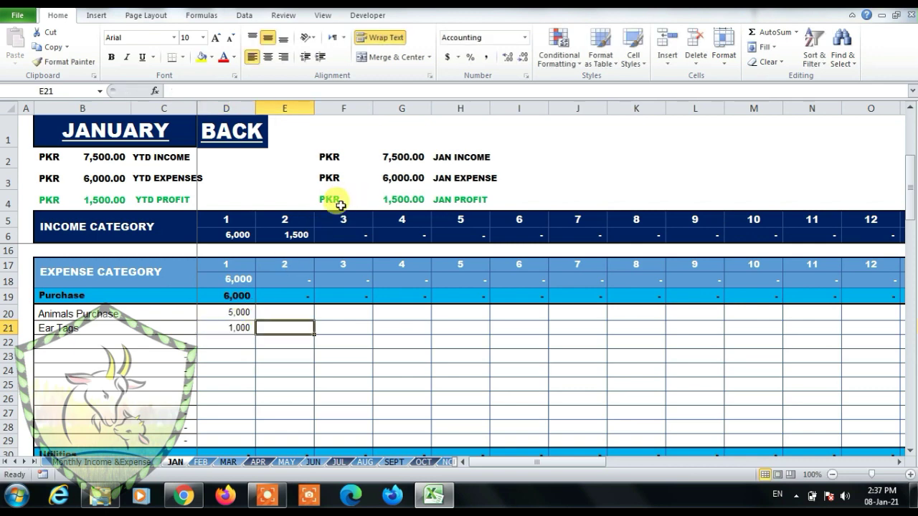
pyautogui.click(238, 317)
pyautogui.click(233, 326)
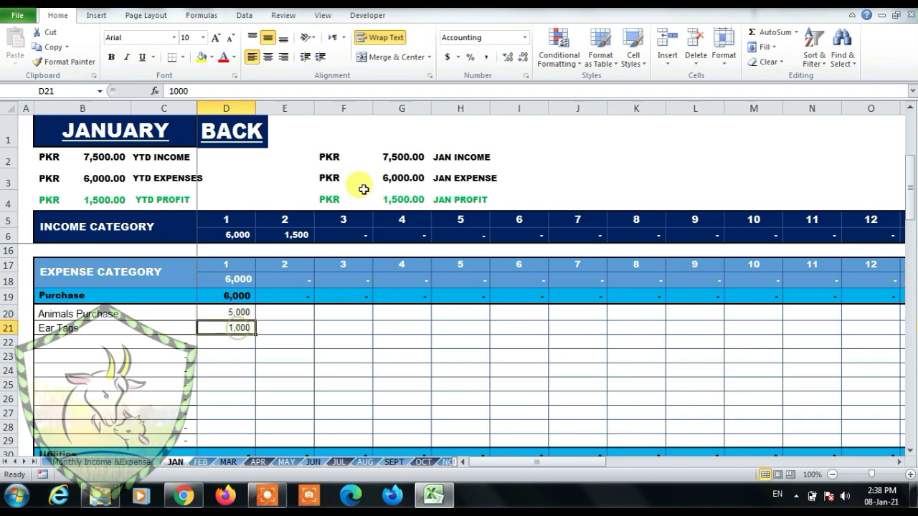
pyautogui.click(385, 187)
# Step: Enter the day 1 Utilities expenses of 1000 for Phone and 500 for Internet
pyautogui.scroll(-3, 229, 359)
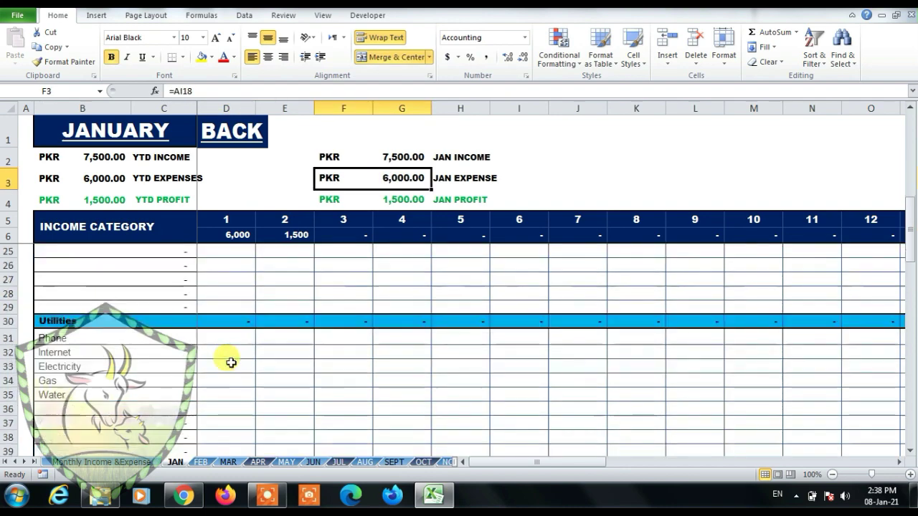
pyautogui.scroll(-2, 230, 362)
pyautogui.scroll(1, 230, 354)
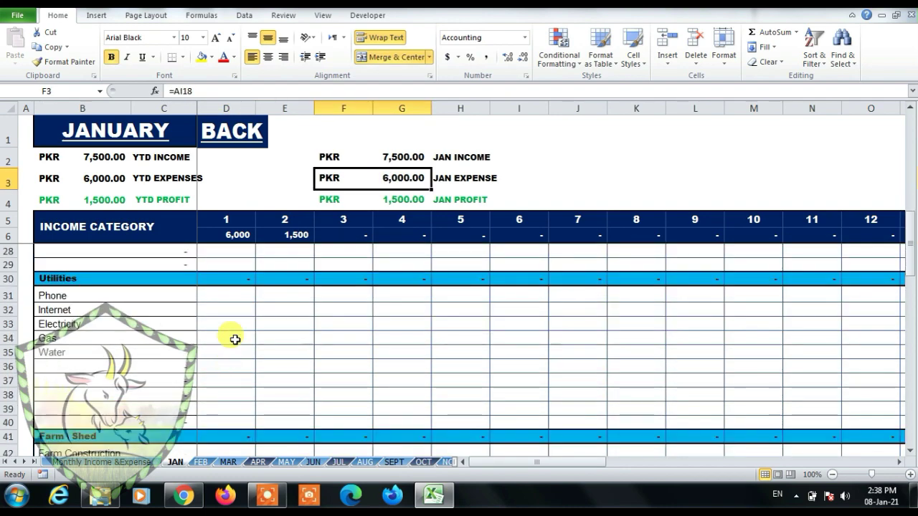
pyautogui.click(240, 300)
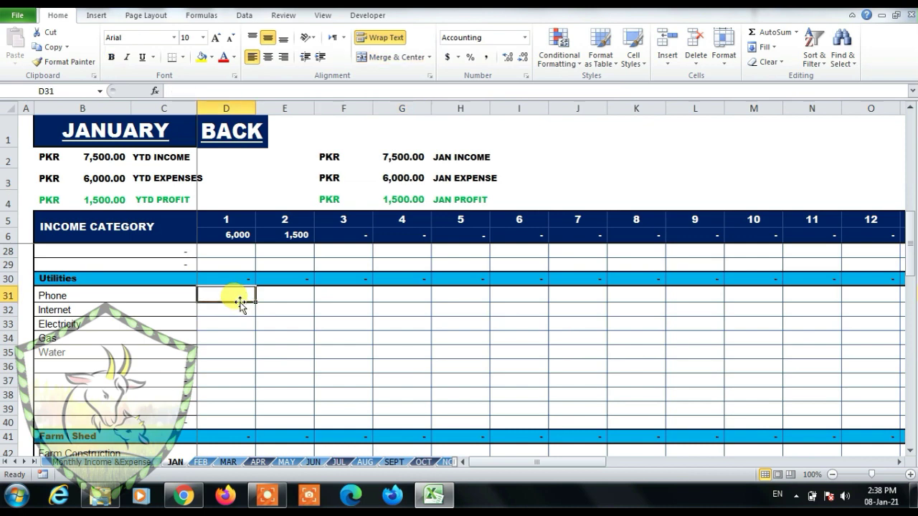
pyautogui.write('1000')
pyautogui.press('Tab')
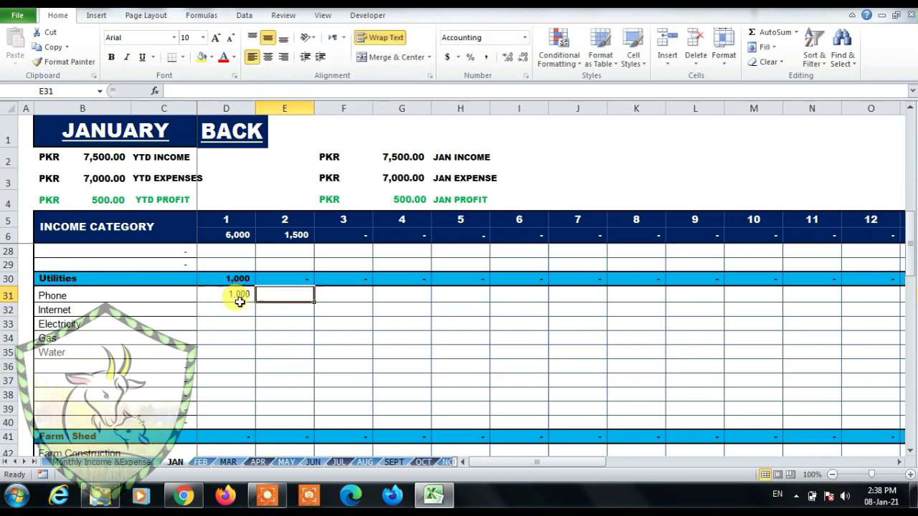
pyautogui.click(233, 311)
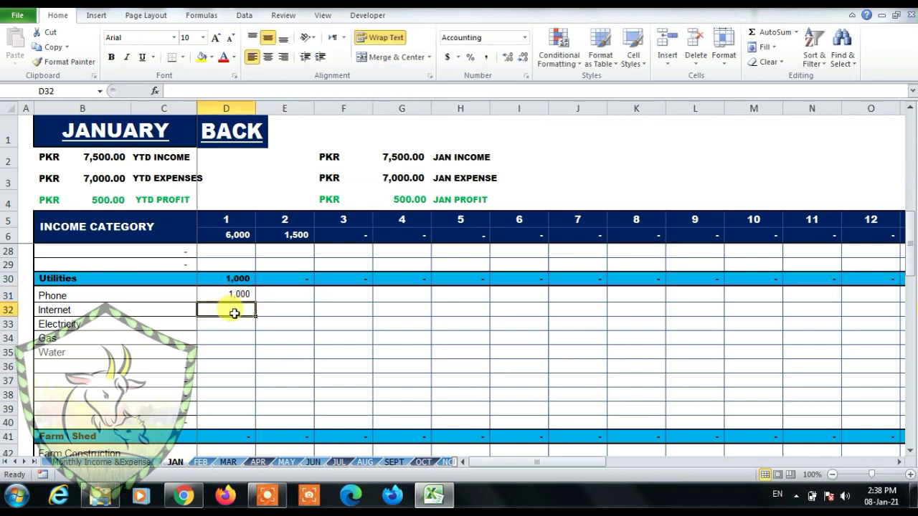
pyautogui.write('500')
pyautogui.press('Tab')
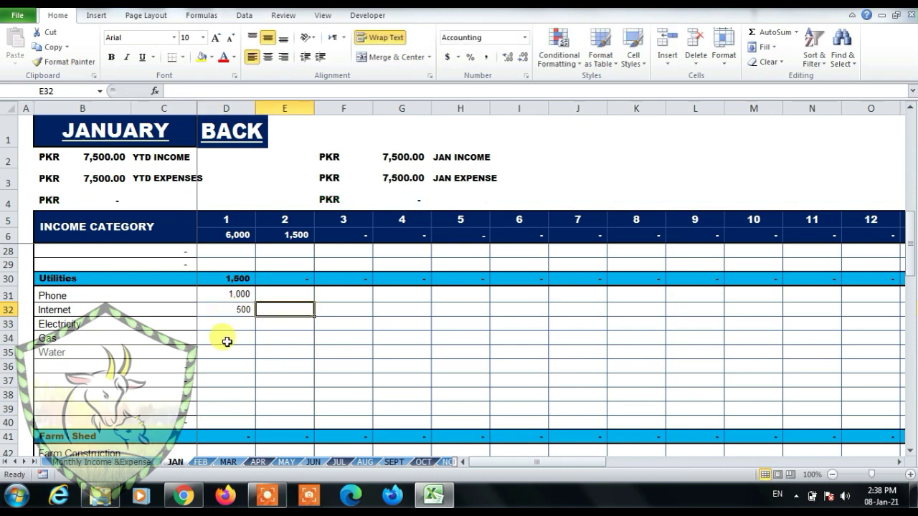
# Step: Enter the day 1 Utilities expenses of 500 for Electricity and 0 for Gas
pyautogui.click(234, 326)
pyautogui.write('50')
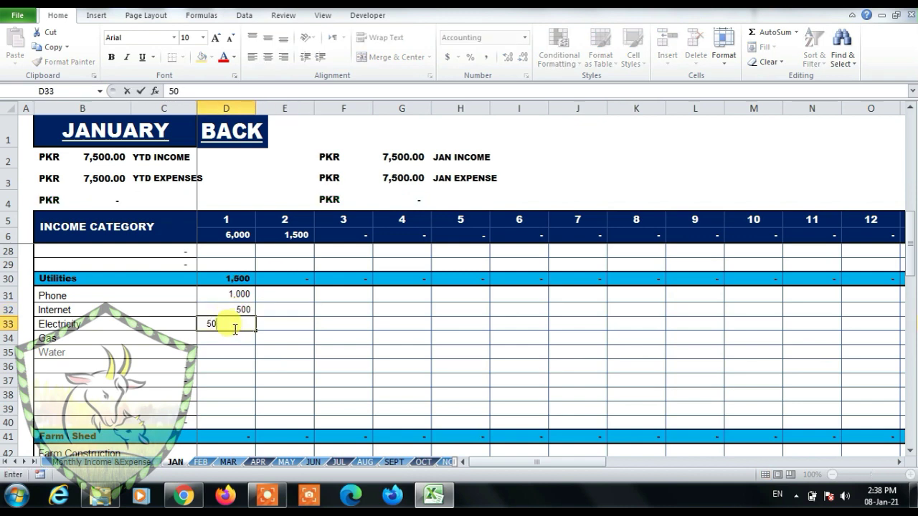
pyautogui.write('0')
pyautogui.press('Tab')
pyautogui.click(237, 339)
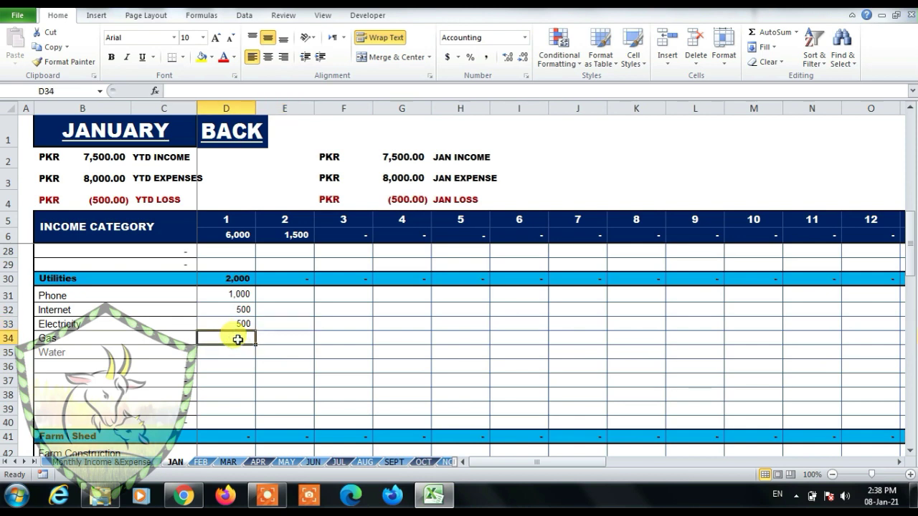
pyautogui.write('0')
pyautogui.press('Tab')
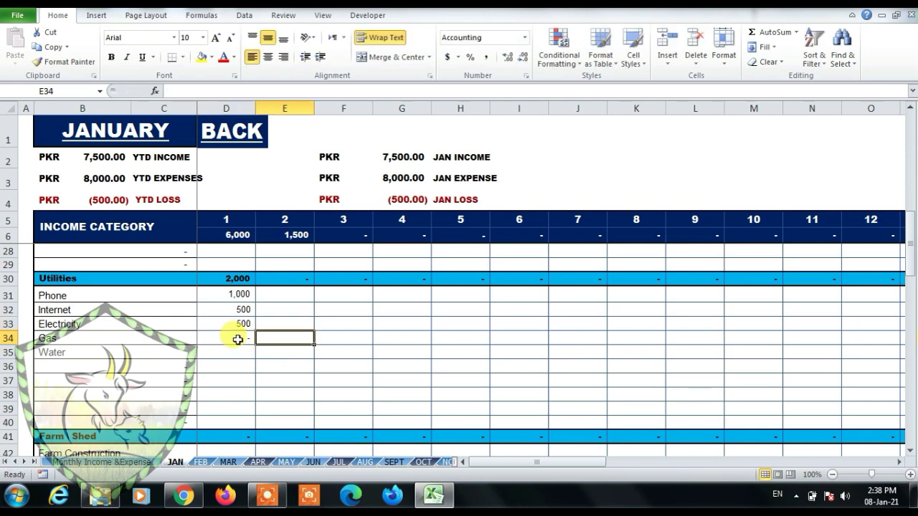
pyautogui.click(238, 339)
pyautogui.press('Tab')
# Step: Enter 1000 as the day 1 Water expense under Utilities
pyautogui.click(238, 353)
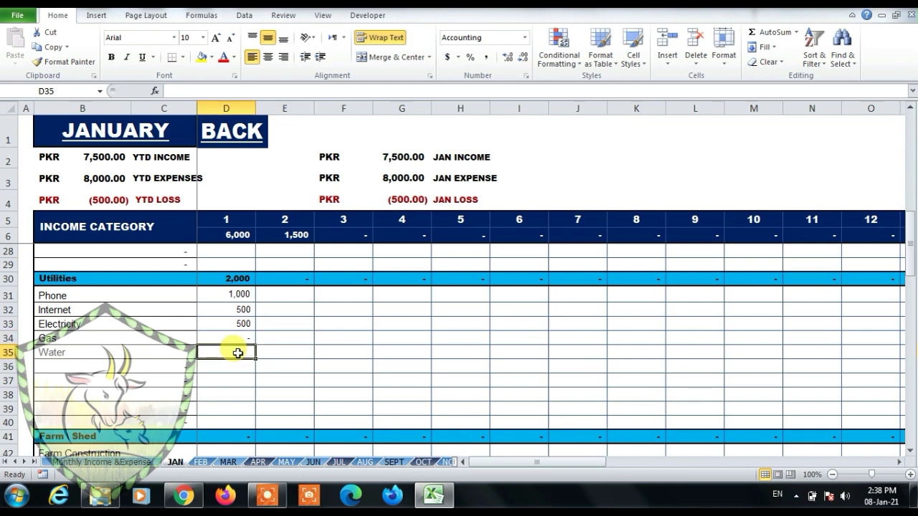
pyautogui.write('1000')
pyautogui.press('Tab')
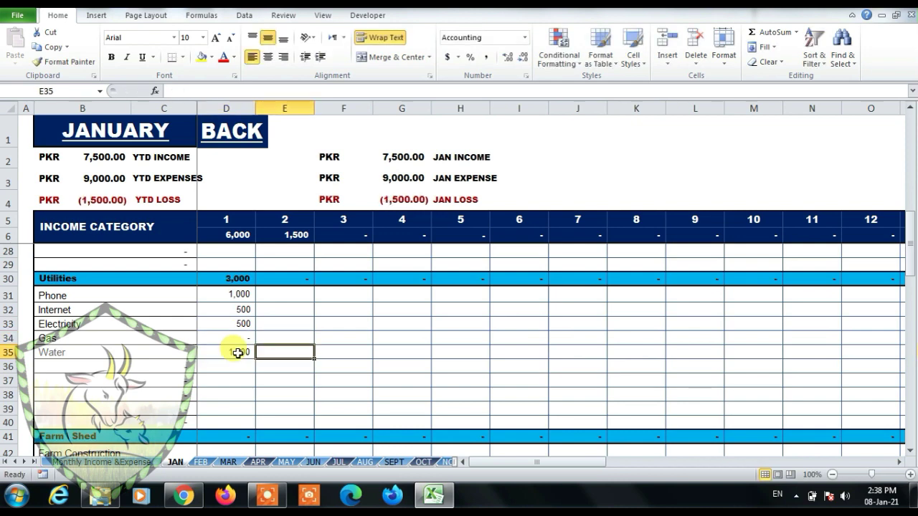
# Step: Review the remaining January expense categories and examine the TOTAL column for each income and expense category
pyautogui.scroll(-3, 225, 363)
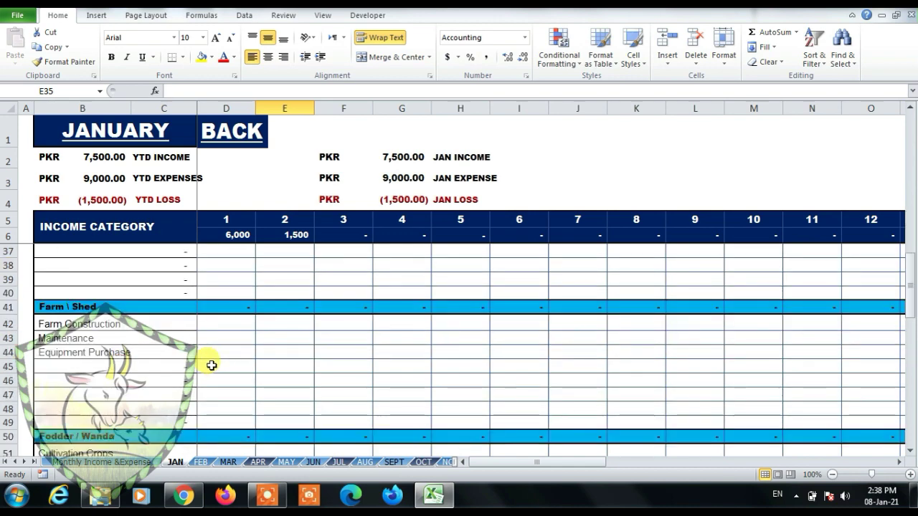
pyautogui.scroll(-3, 211, 362)
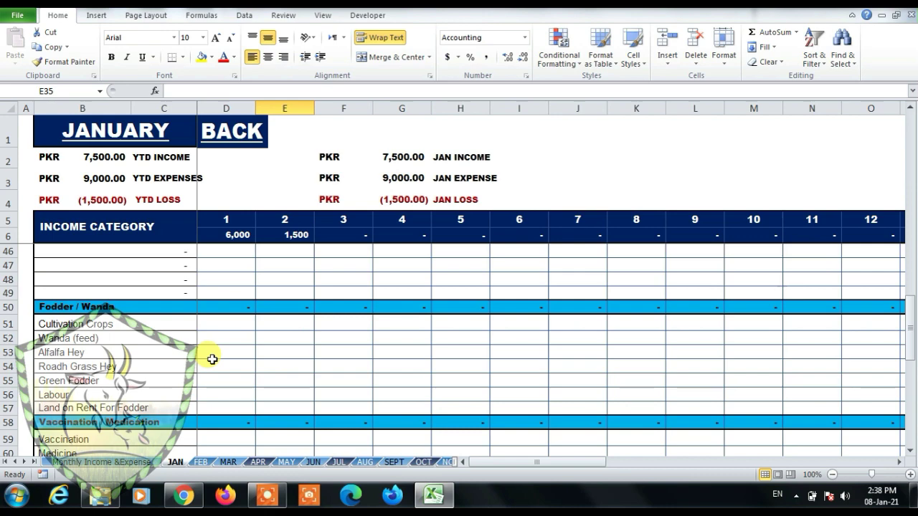
pyautogui.scroll(13, 212, 359)
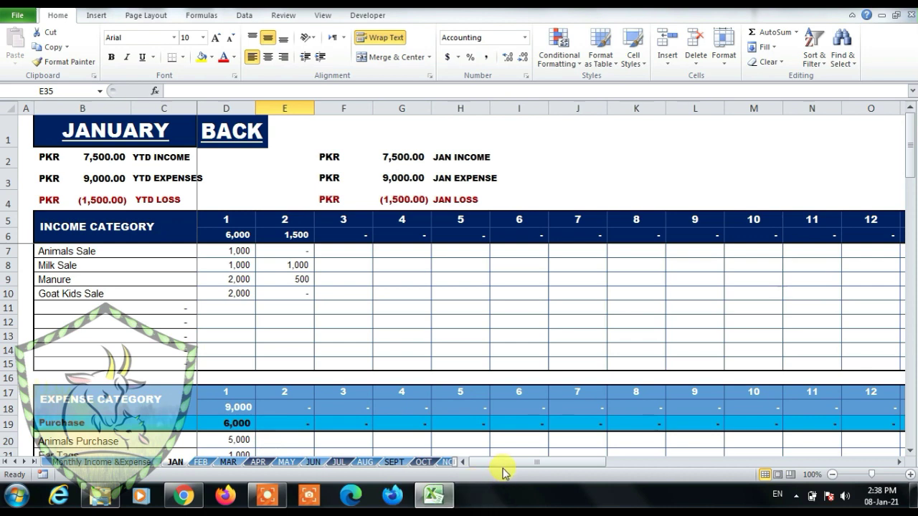
pyautogui.moveTo(503, 464); pyautogui.dragTo(795, 475)
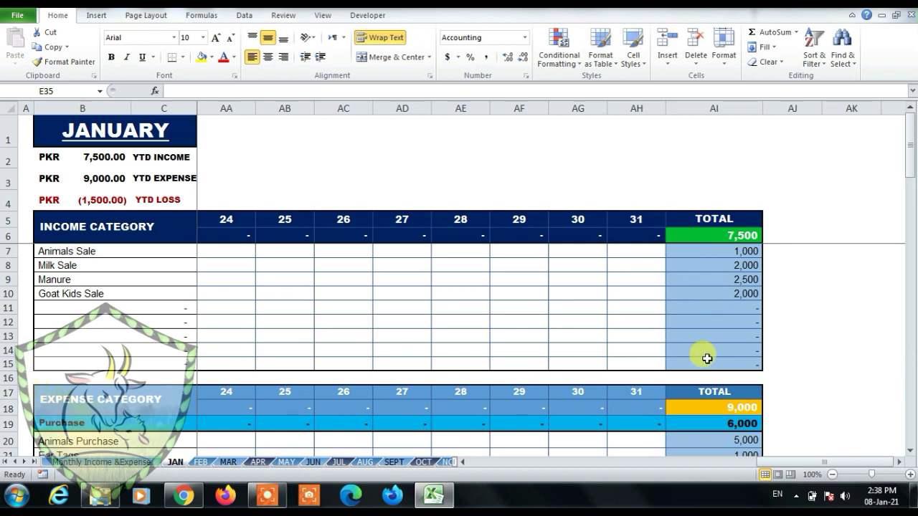
pyautogui.scroll(-2, 707, 358)
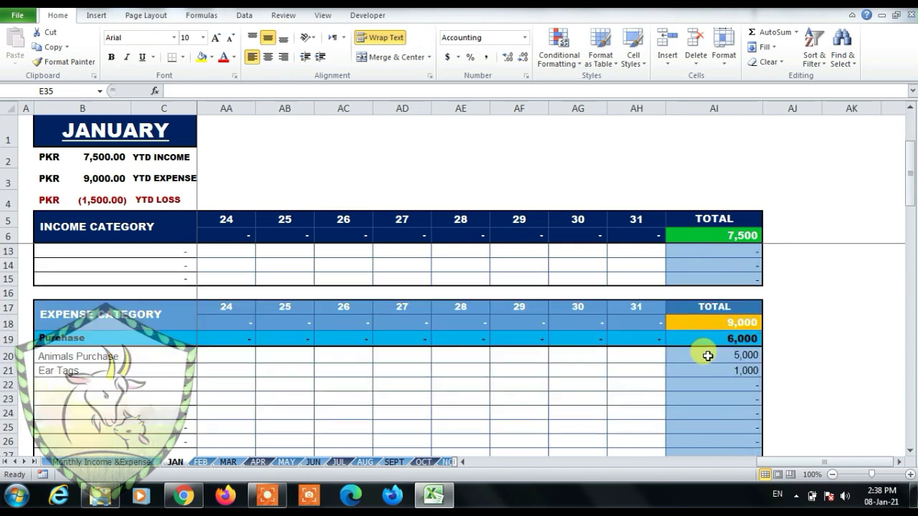
pyautogui.scroll(-2, 711, 354)
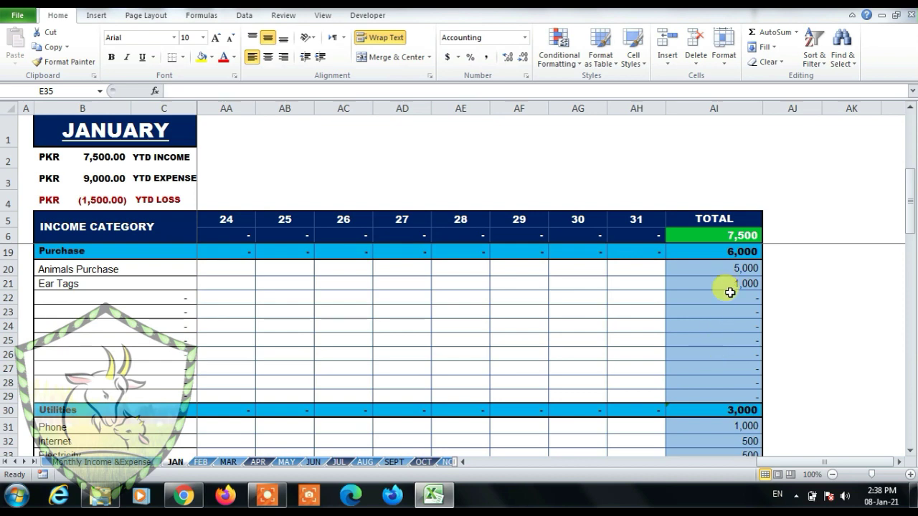
pyautogui.scroll(-5, 725, 337)
pyautogui.scroll(-10, 728, 349)
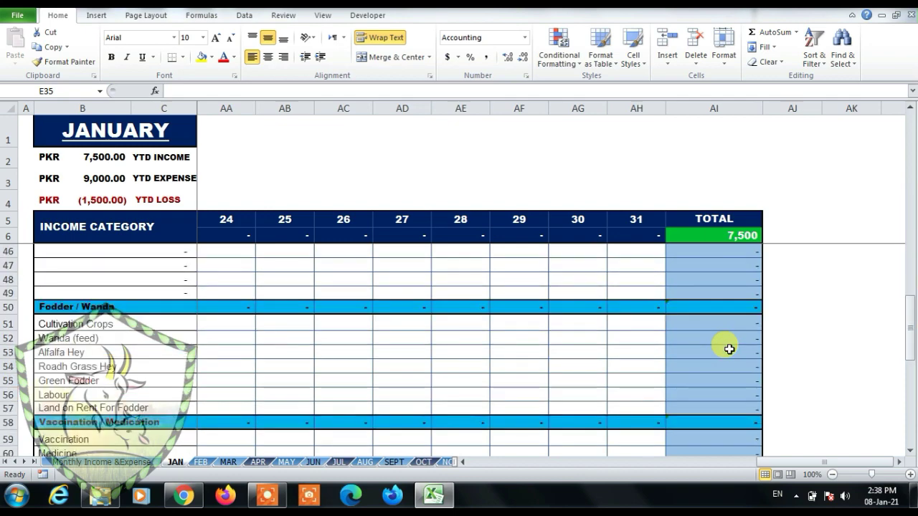
pyautogui.scroll(19, 728, 350)
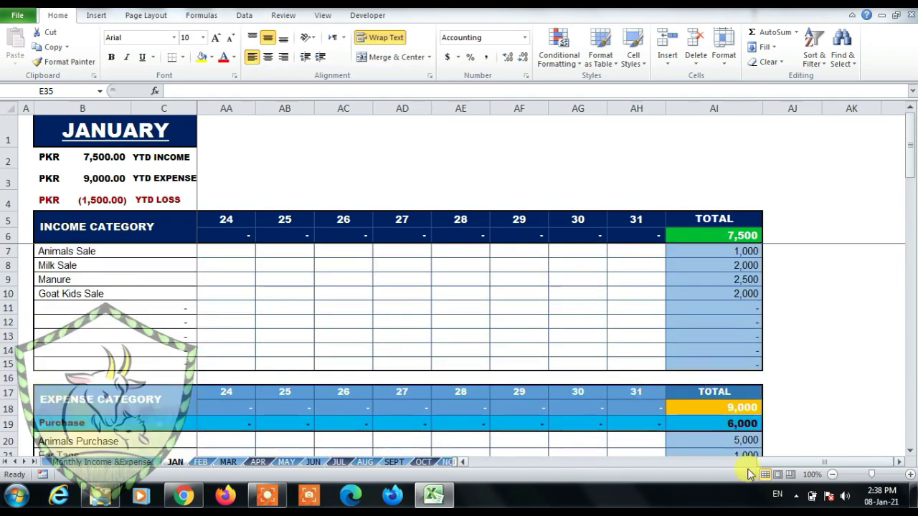
pyautogui.moveTo(774, 462); pyautogui.dragTo(452, 460)
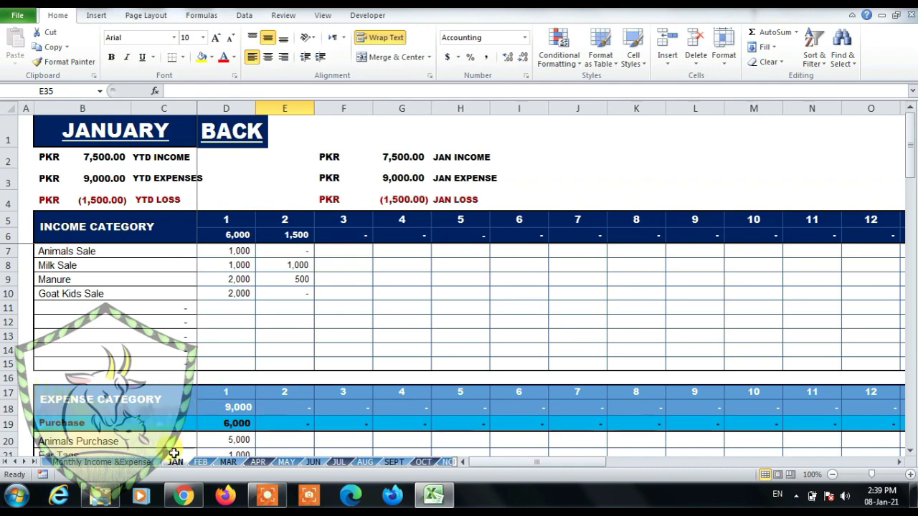
# Step: Compare the YTD figures on the Monthly Income &Expense sheet with the loss amounts and labels on the JAN sheet
pyautogui.click(132, 463)
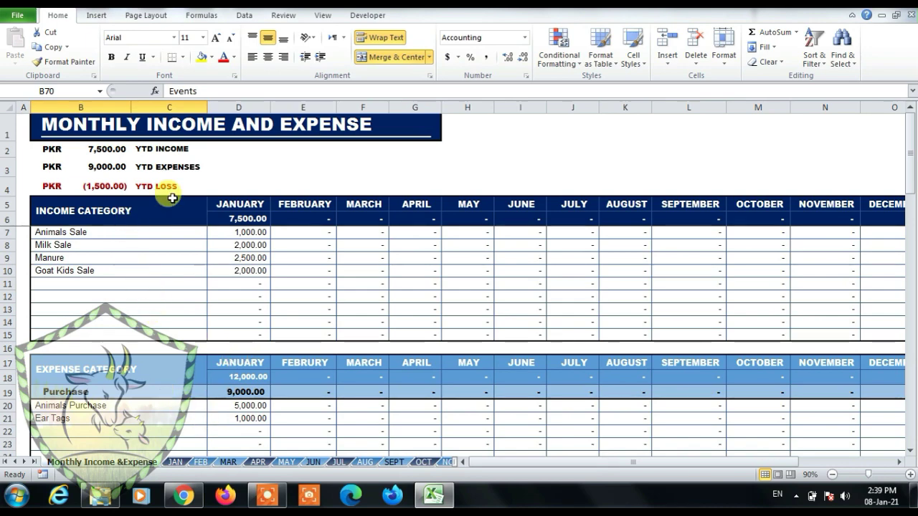
pyautogui.click(176, 462)
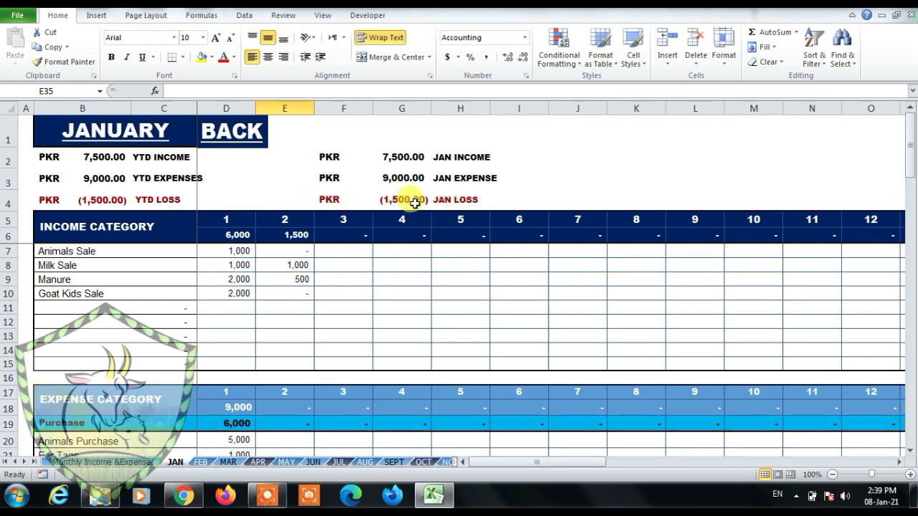
pyautogui.click(454, 201)
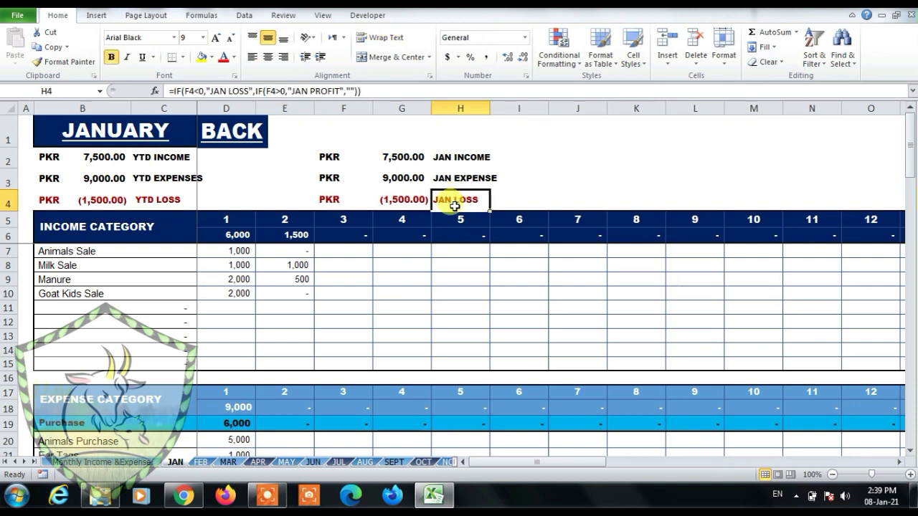
pyautogui.click(326, 200)
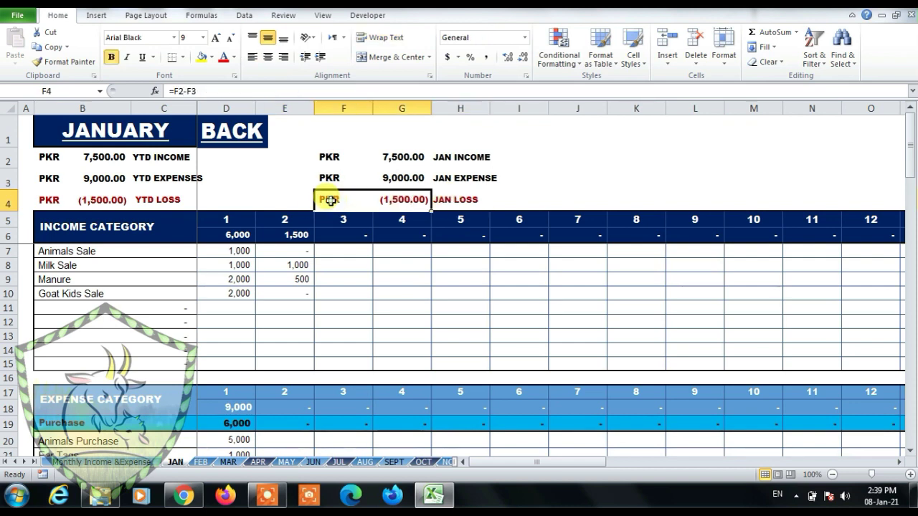
pyautogui.click(129, 199)
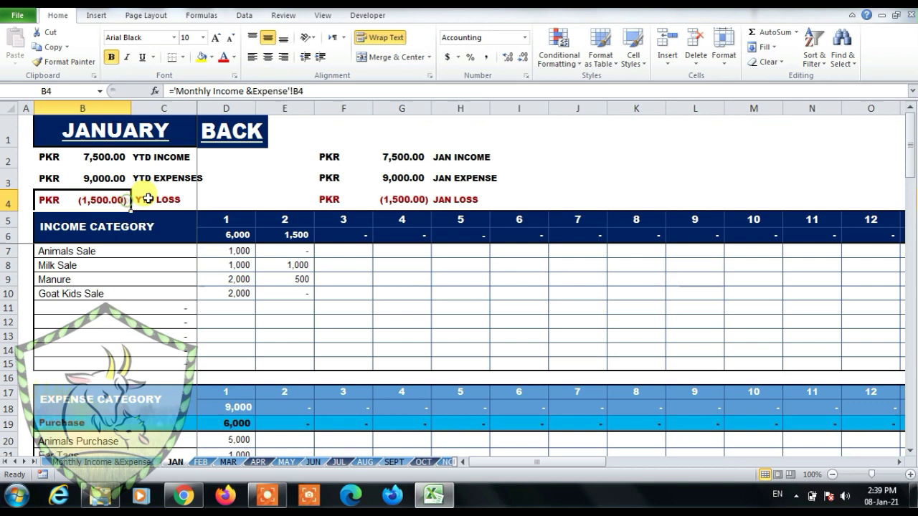
pyautogui.click(325, 203)
pyautogui.click(442, 200)
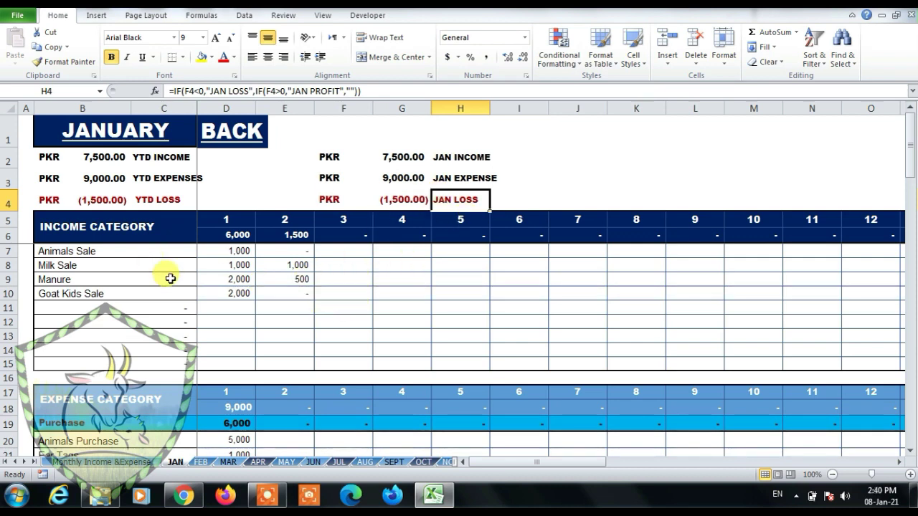
# Step: Enter 10000 as the day 3 Animals Sale income on the JAN sheet
pyautogui.click(341, 253)
pyautogui.write('1')
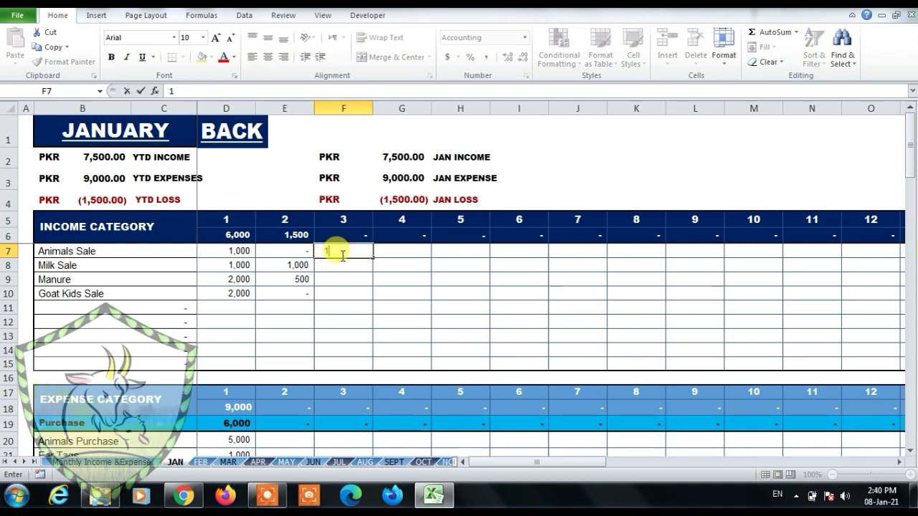
pyautogui.write('0,000000')
pyautogui.press('Tab')
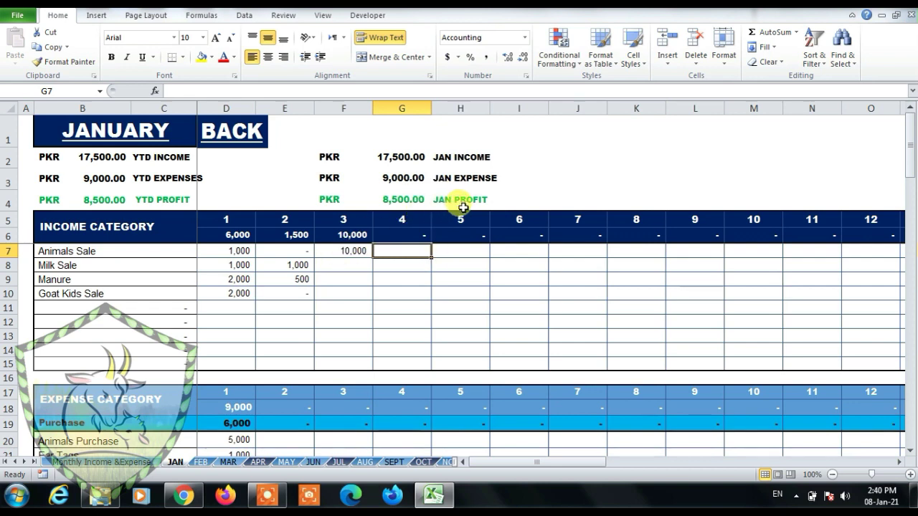
pyautogui.click(350, 252)
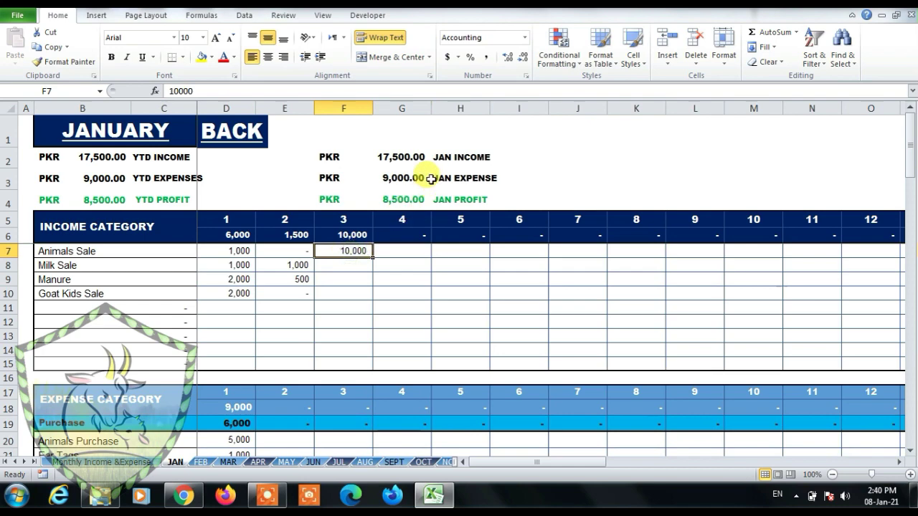
# Step: Look through the January expense sections and inspect the formulas behind the January profit or loss amount and its label
pyautogui.scroll(-2, 349, 314)
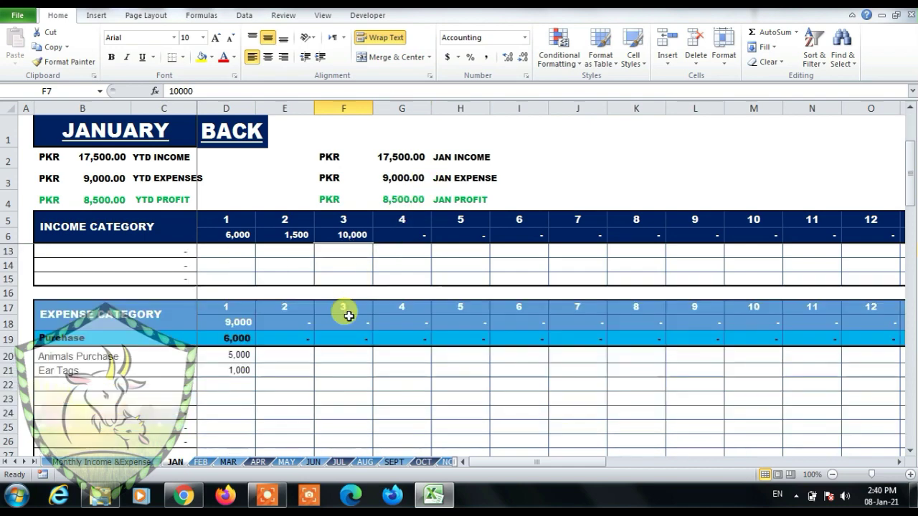
pyautogui.scroll(-8, 348, 316)
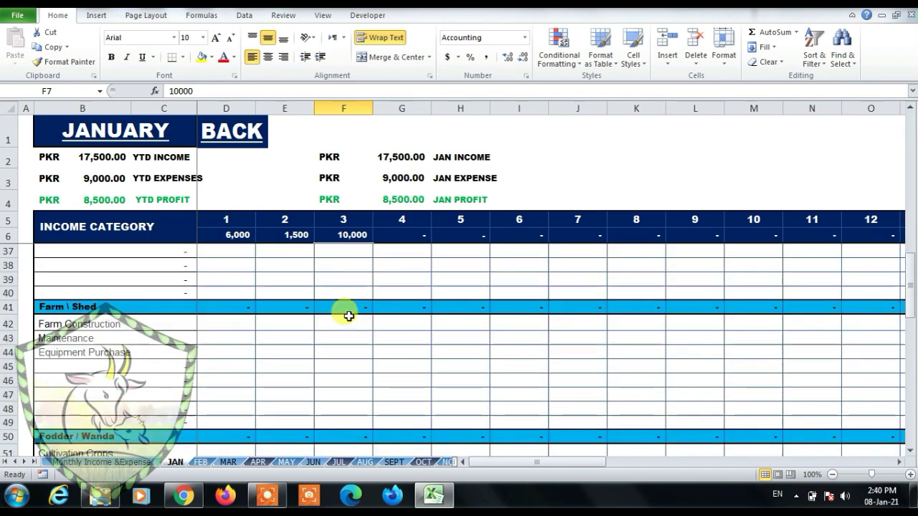
pyautogui.scroll(10, 348, 316)
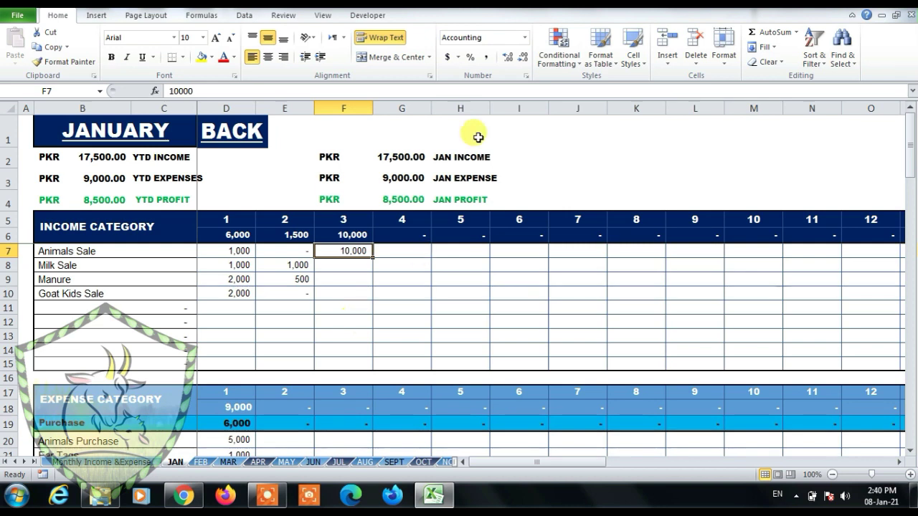
pyautogui.click(464, 199)
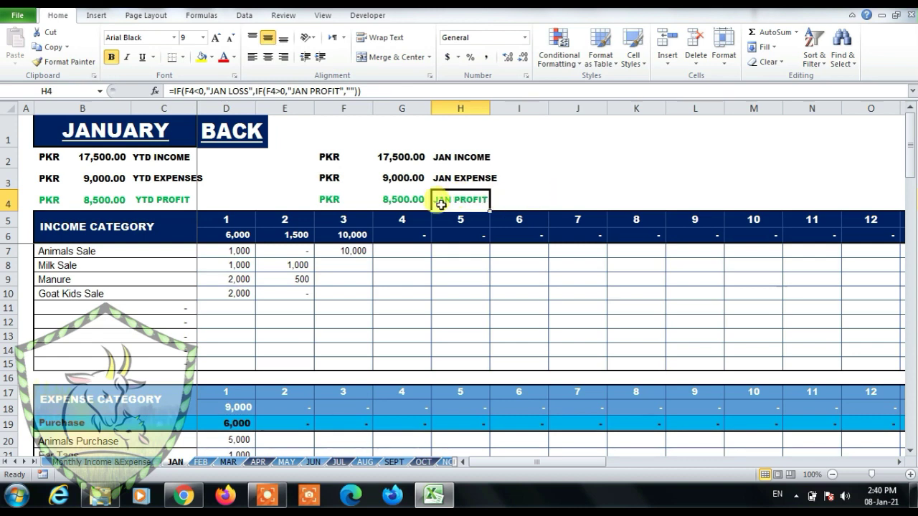
pyautogui.click(383, 199)
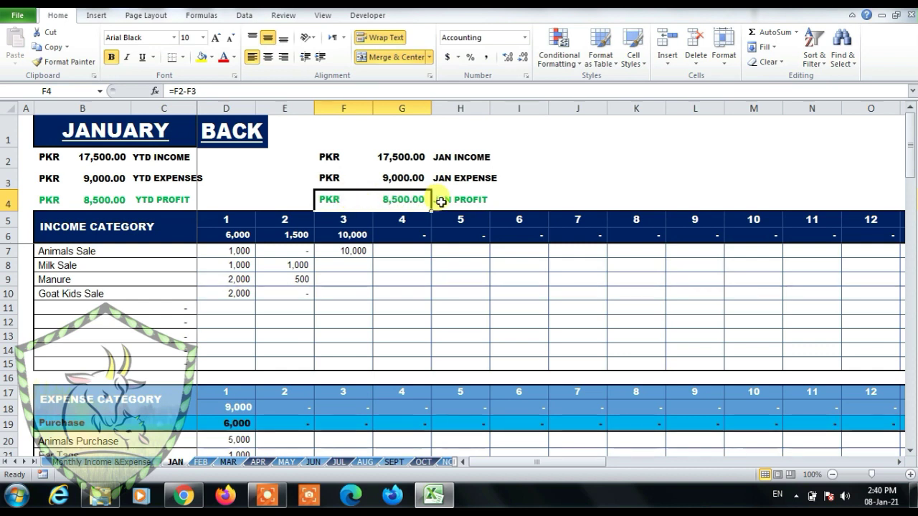
pyautogui.click(462, 200)
pyautogui.click(389, 205)
pyautogui.click(463, 199)
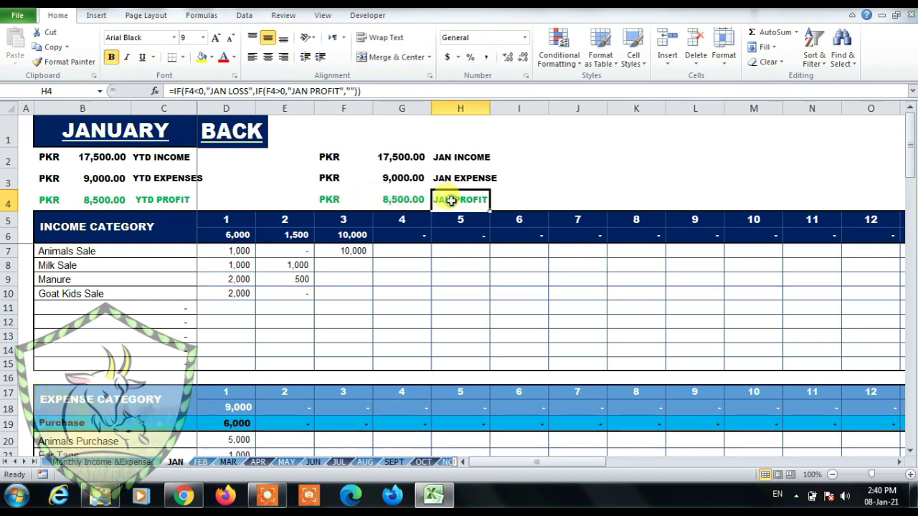
pyautogui.click(394, 199)
pyautogui.click(463, 200)
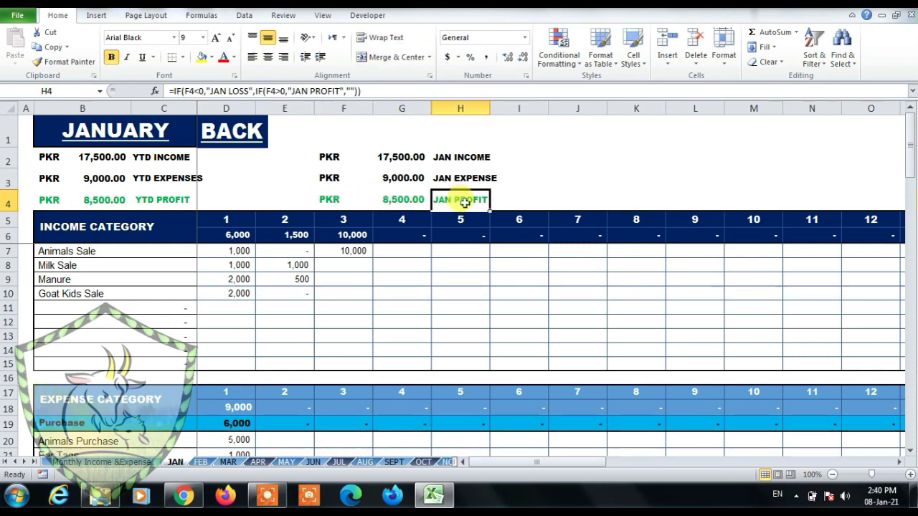
pyautogui.click(400, 204)
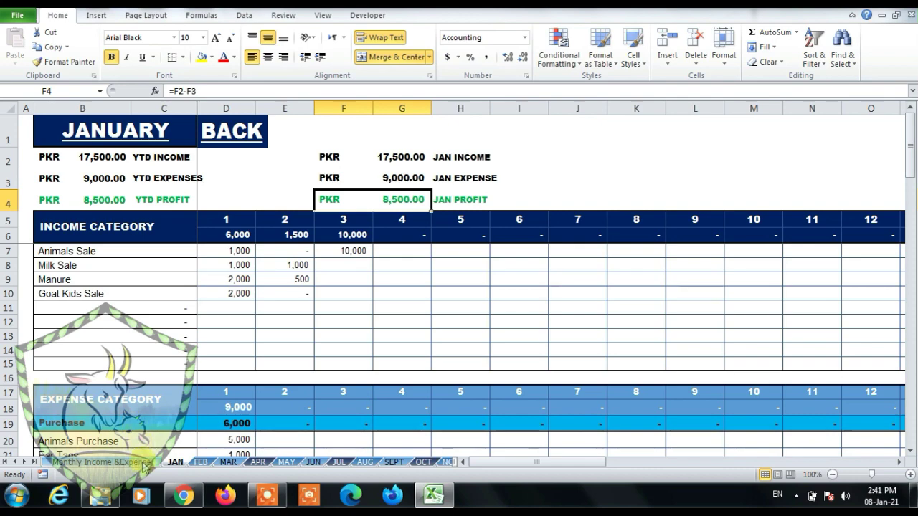
# Step: Open the Monthly Income &Expense sheet and examine the YTD income amount and label
pyautogui.click(101, 461)
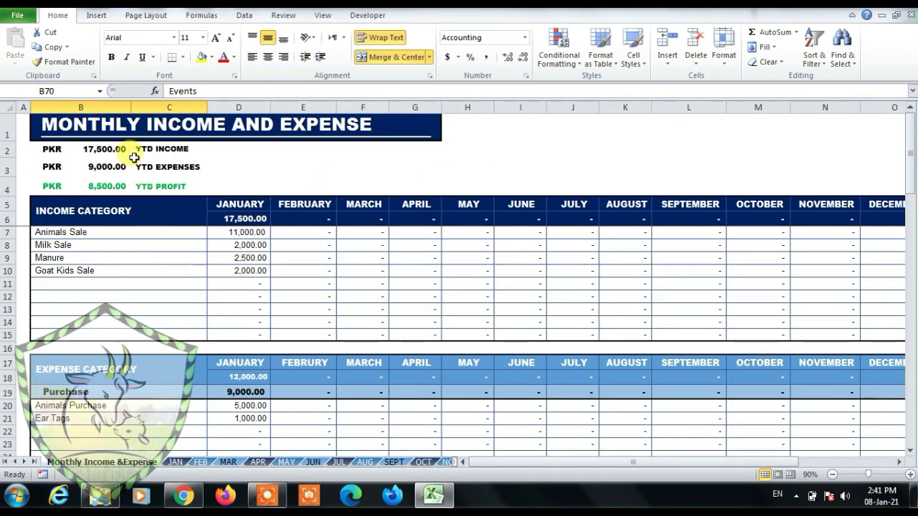
pyautogui.click(41, 149)
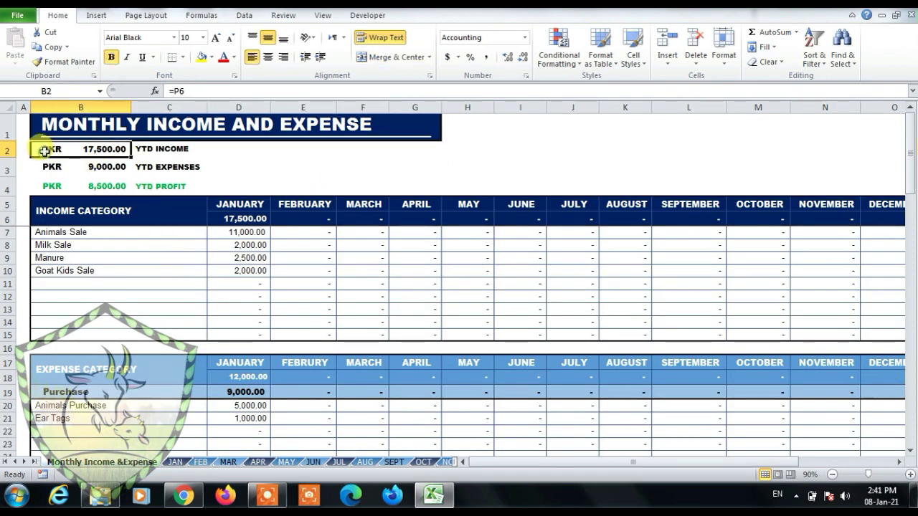
pyautogui.click(146, 151)
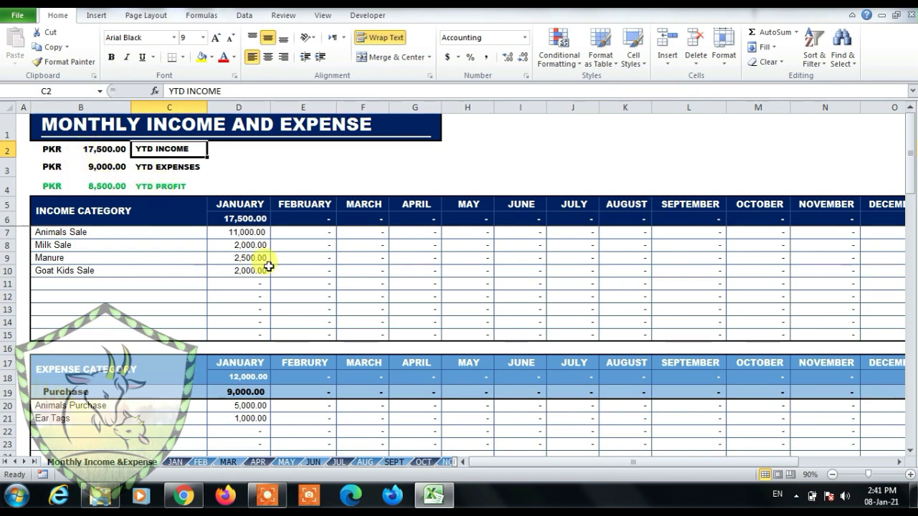
# Step: Follow the JANUARY link to the JAN sheet and compare its January income and expense totals with the YTD income
pyautogui.click(243, 206)
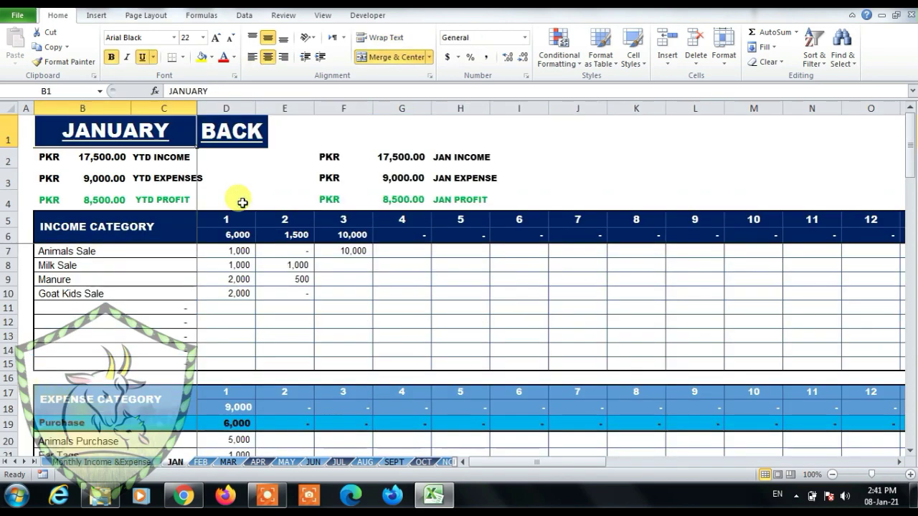
pyautogui.click(377, 150)
pyautogui.click(434, 153)
pyautogui.click(409, 182)
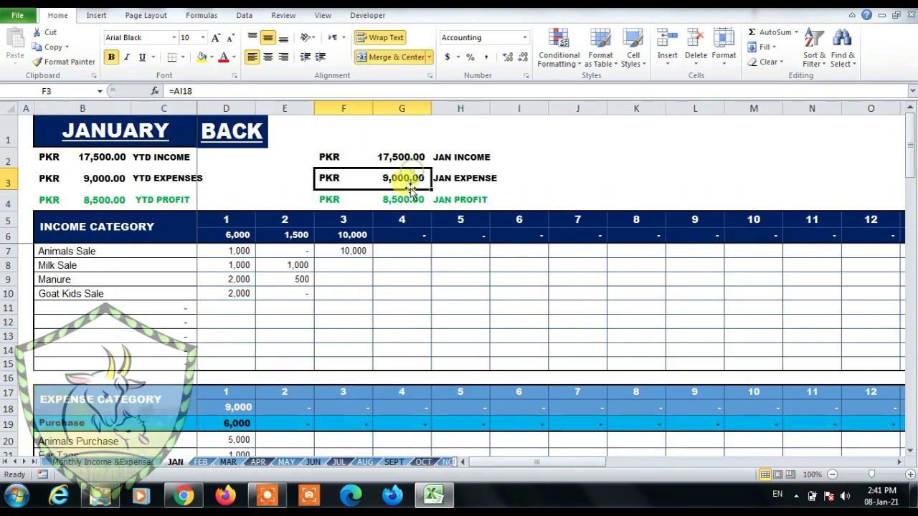
pyautogui.moveTo(410, 188); pyautogui.dragTo(395, 199)
pyautogui.press('Escape')
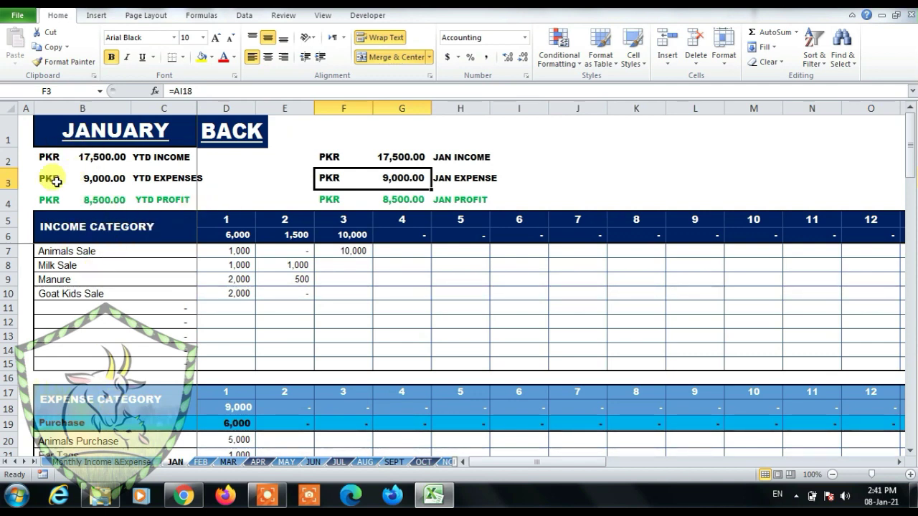
pyautogui.click(35, 160)
pyautogui.click(139, 156)
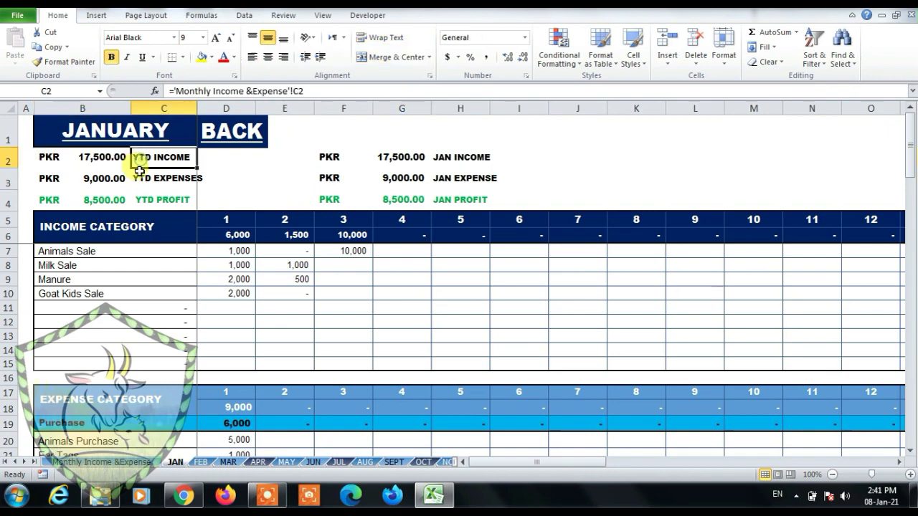
# Step: Check the YTD expenses cells on the JAN sheet and inspect the YTD profit amount and label formulas on the Monthly Income &Expense sheet
pyautogui.click(150, 181)
pyautogui.click(104, 179)
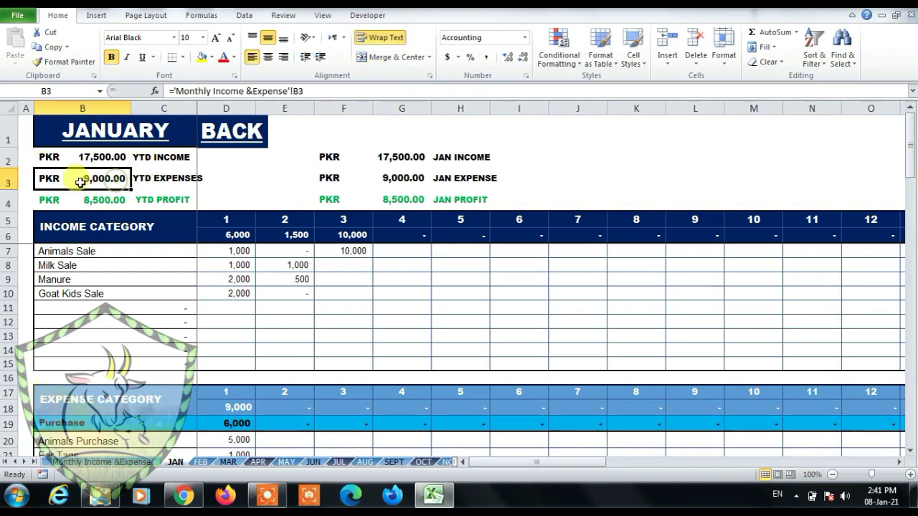
pyautogui.click(107, 462)
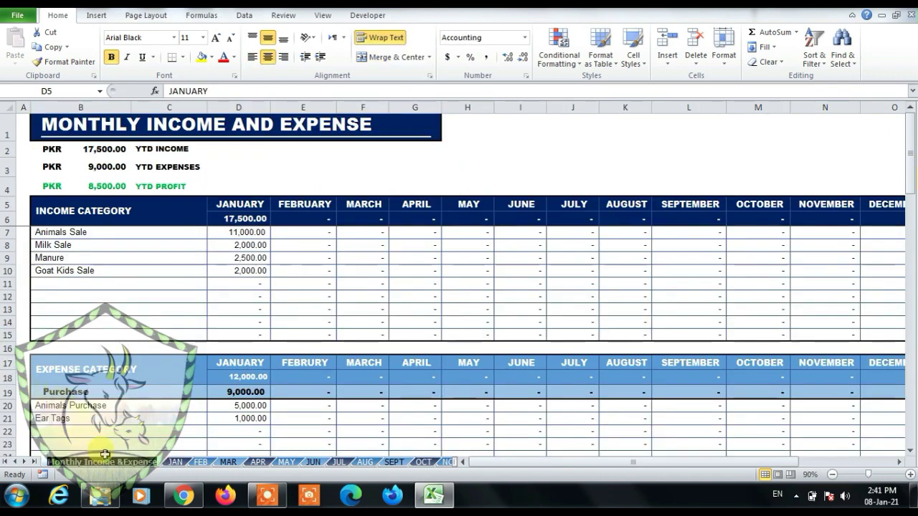
pyautogui.click(103, 188)
pyautogui.click(169, 186)
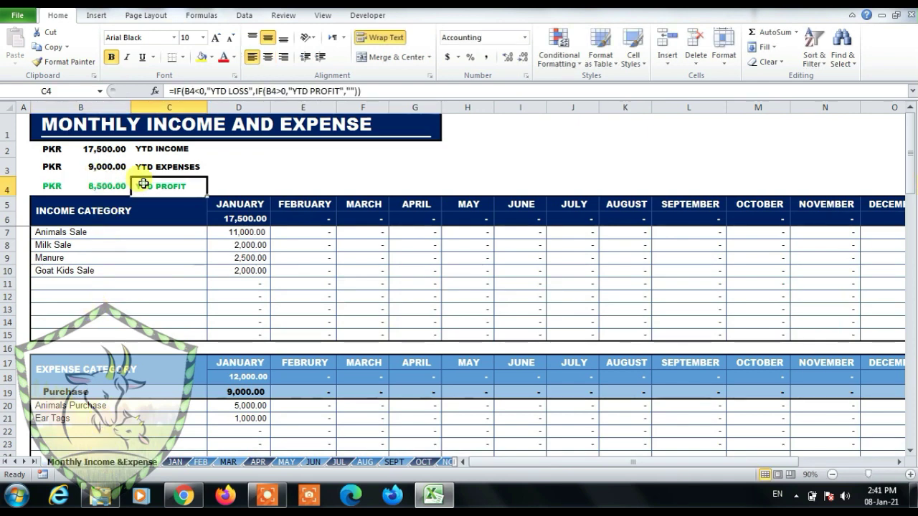
pyautogui.click(92, 186)
pyautogui.click(143, 186)
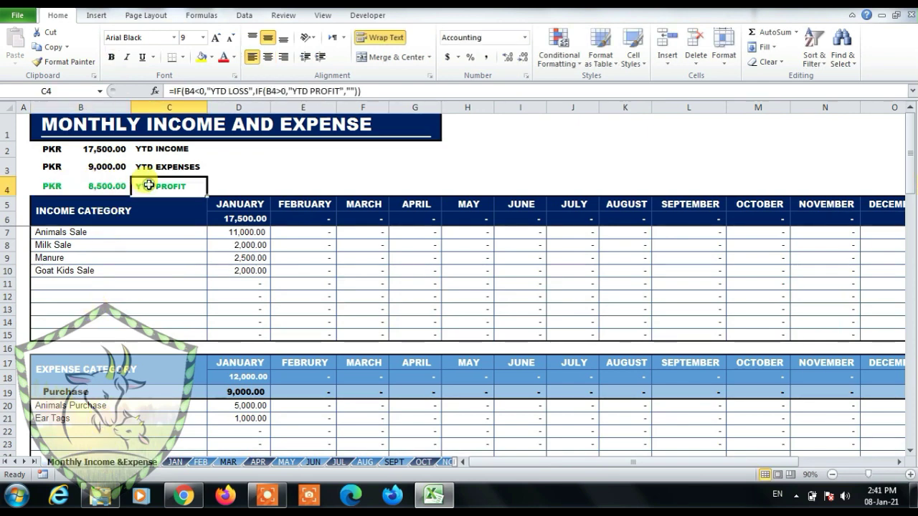
pyautogui.click(59, 189)
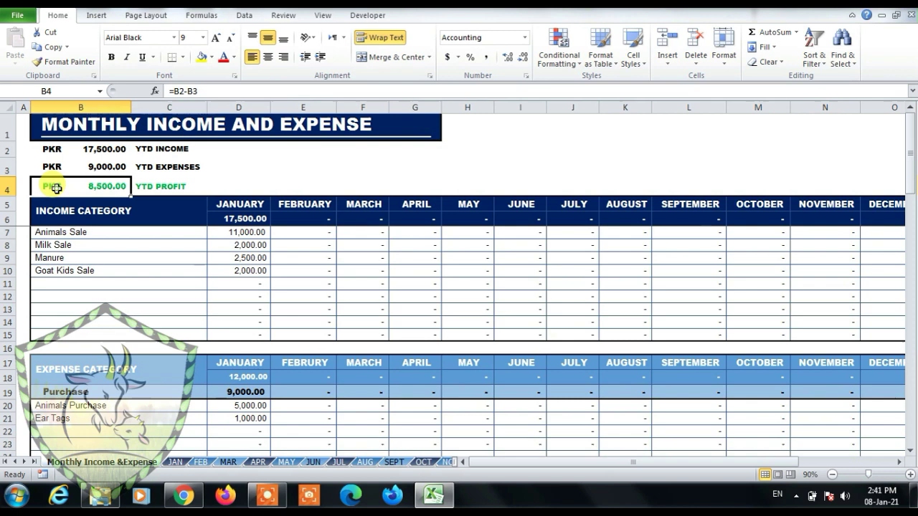
pyautogui.click(139, 185)
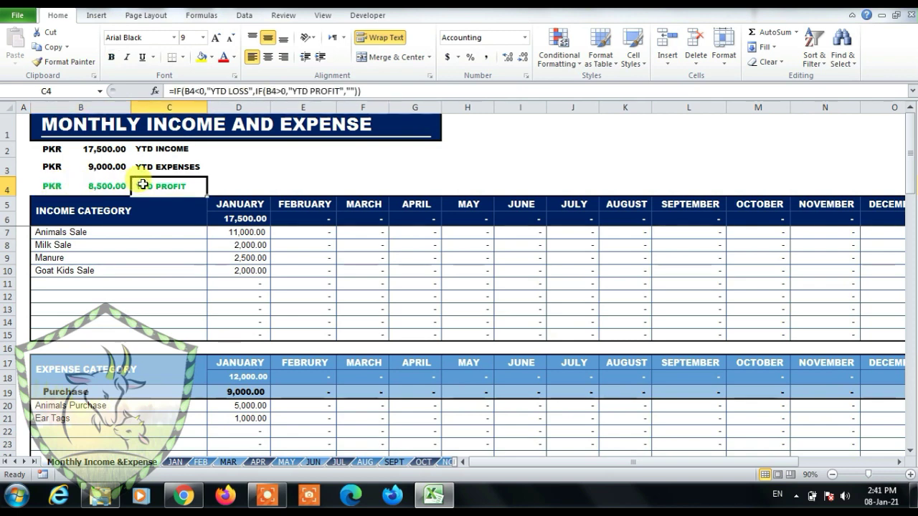